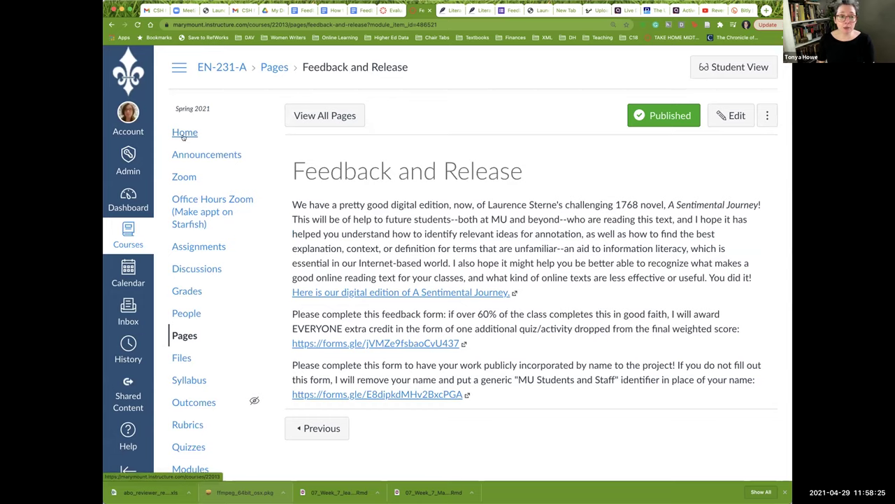
From the course home page, open How to Edit with AUDACITY in the Podcasting module and display its document in a separate tab.
click(183, 134)
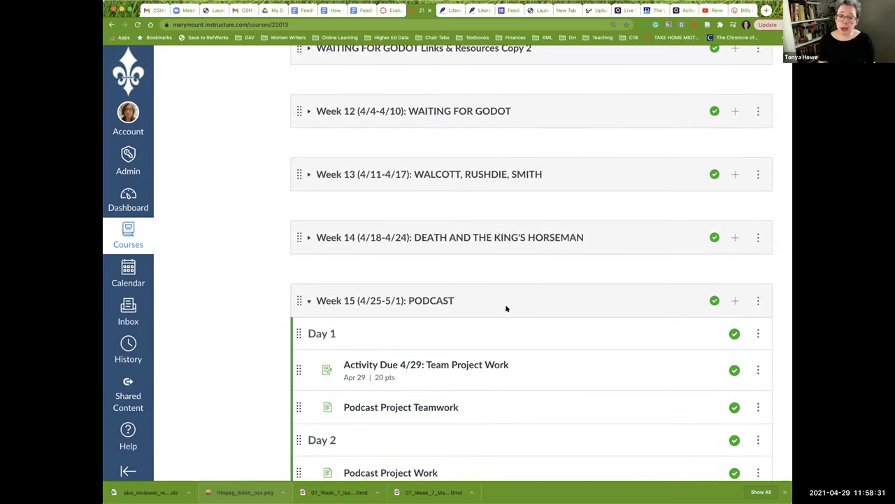
scroll(506, 305, down, 15)
scroll(506, 306, up, 10)
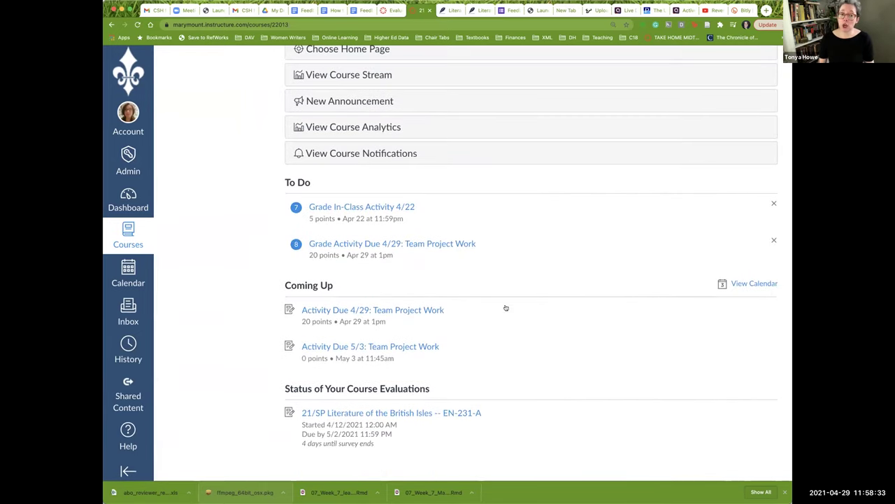
scroll(494, 295, down, 4)
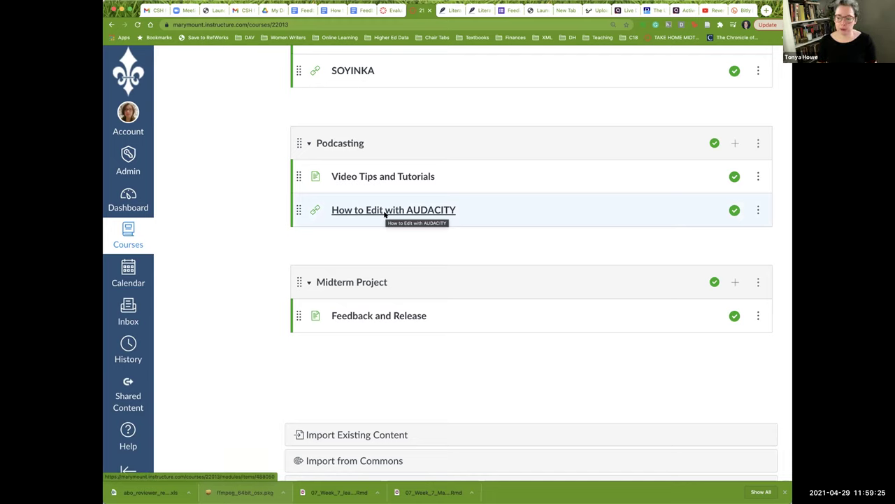
click(348, 211)
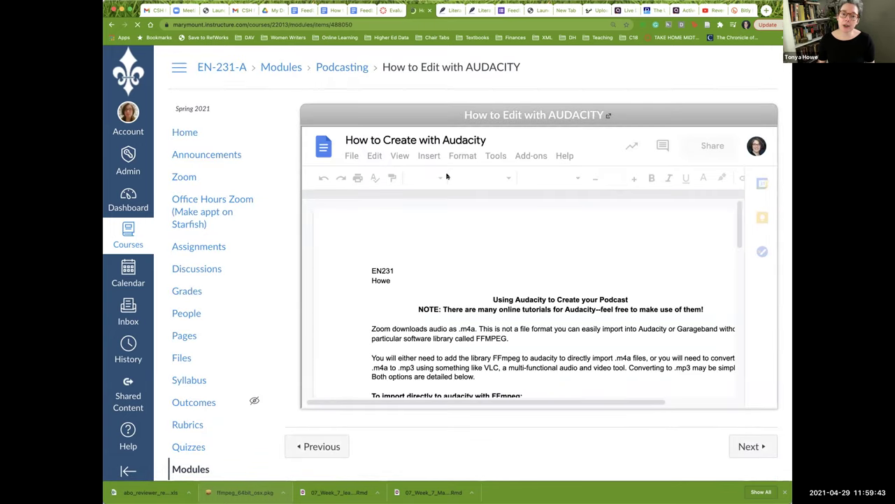
click(609, 115)
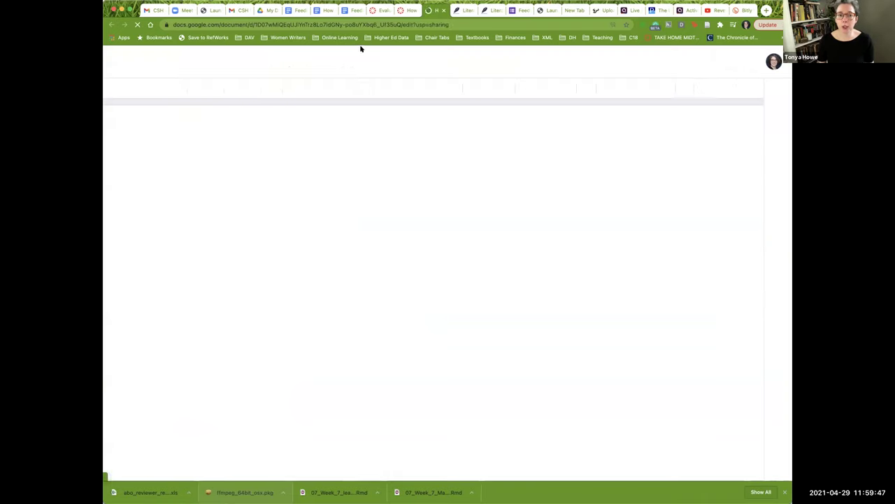
scroll(479, 186, down, 1)
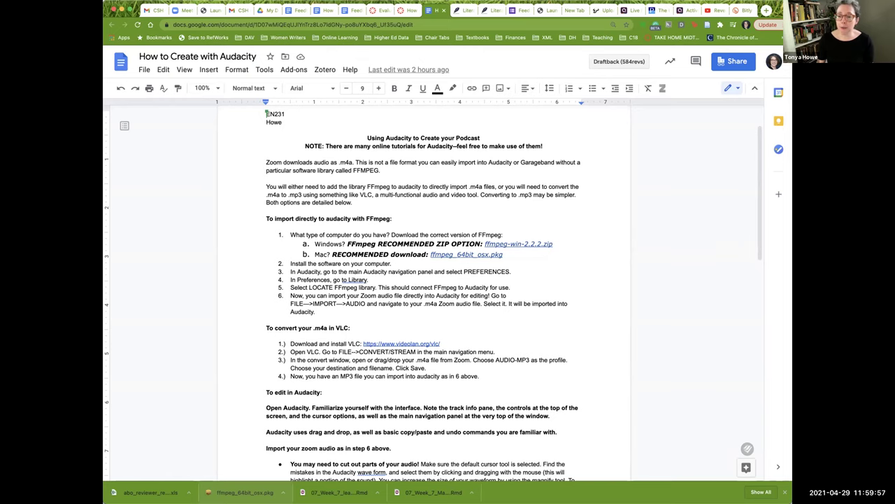
drag(760, 230, 686, 233)
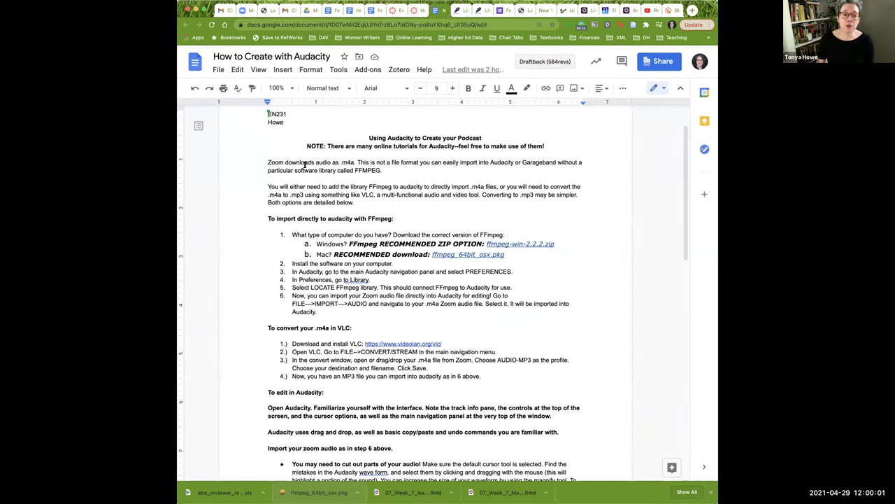
Highlight the document's statements about Zoom's .m4a audio format and adding the FFmpeg library for direct import.
drag(268, 161, 358, 158)
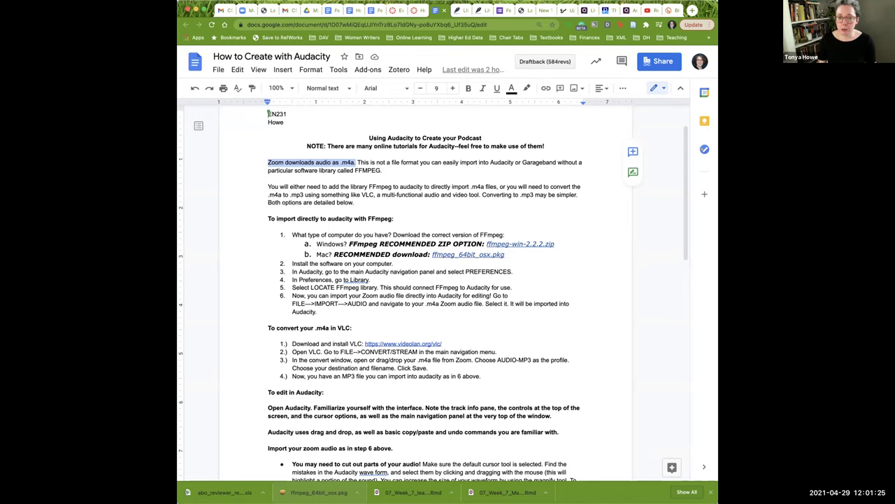
drag(341, 161, 352, 162)
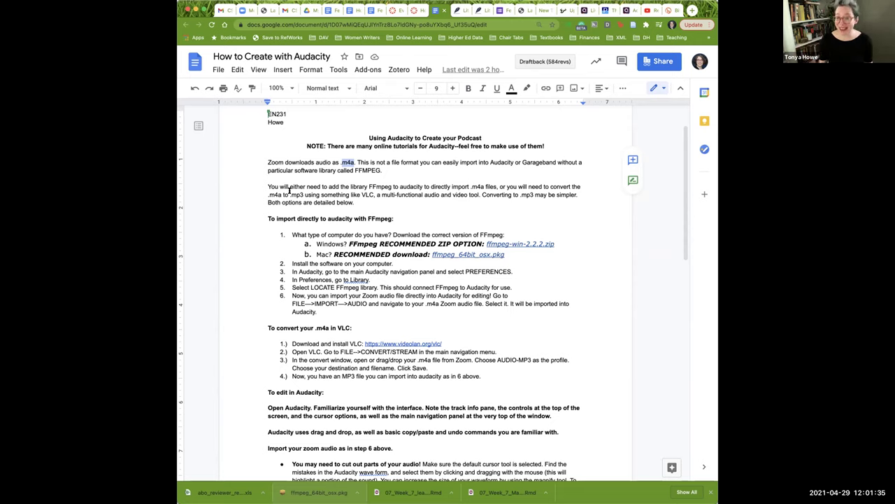
click(402, 201)
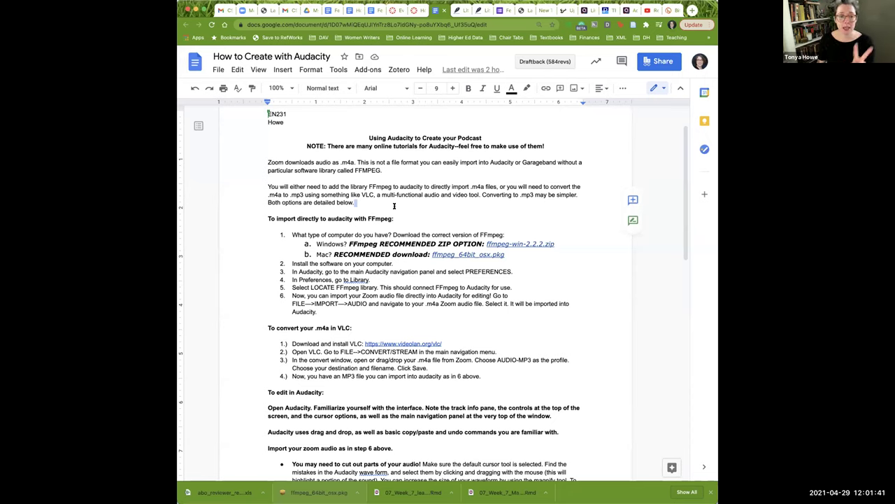
click(387, 194)
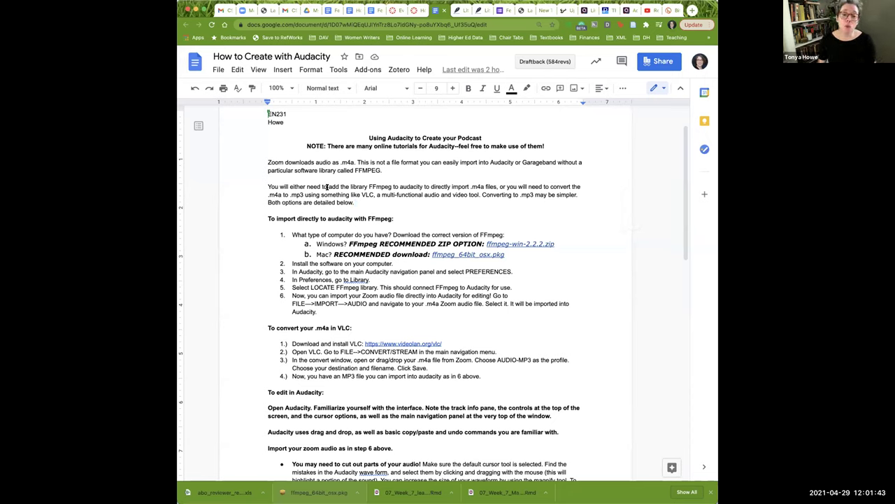
drag(266, 186, 497, 183)
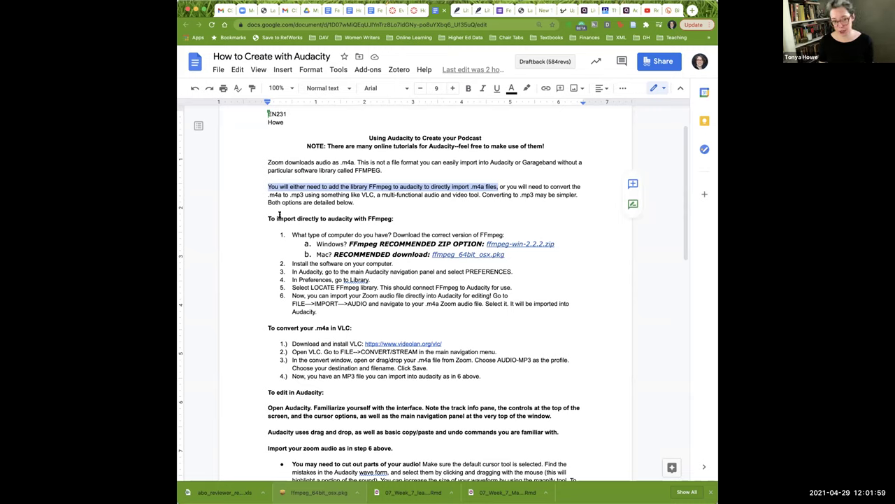
Review the instructions for importing directly with FFmpeg and the VLC conversion section, including its download link.
drag(265, 219, 347, 312)
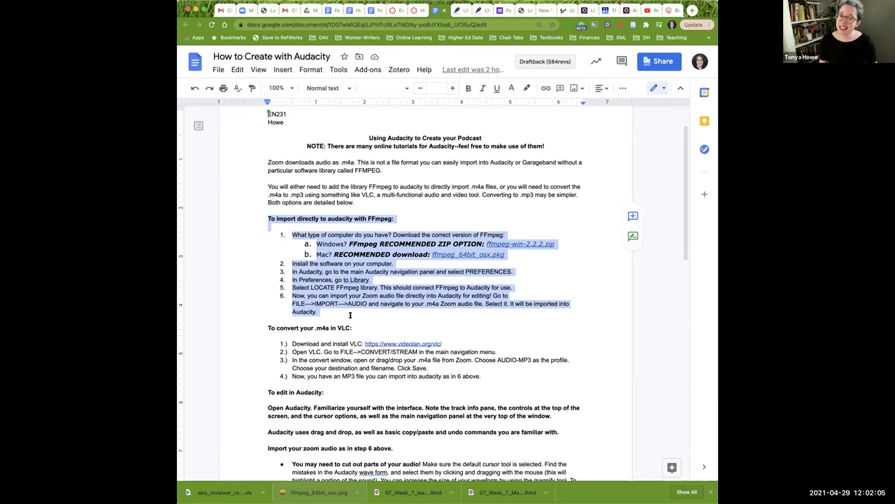
click(264, 322)
drag(264, 322, 373, 319)
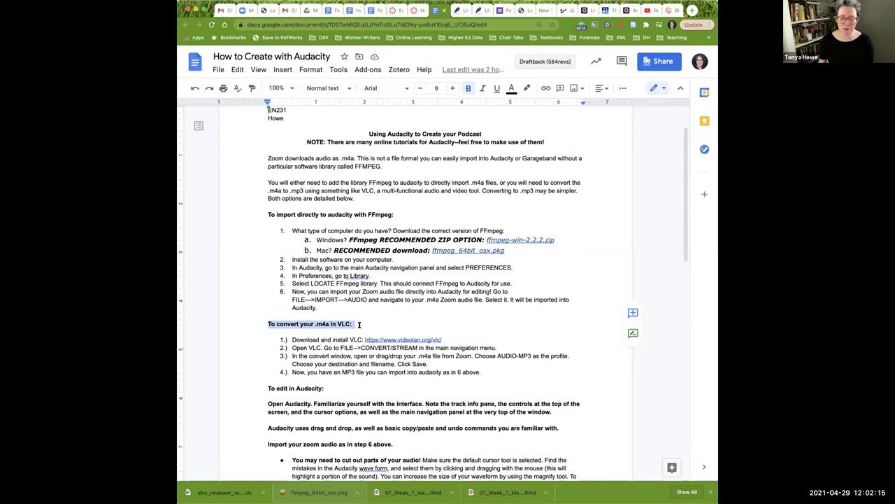
click(403, 339)
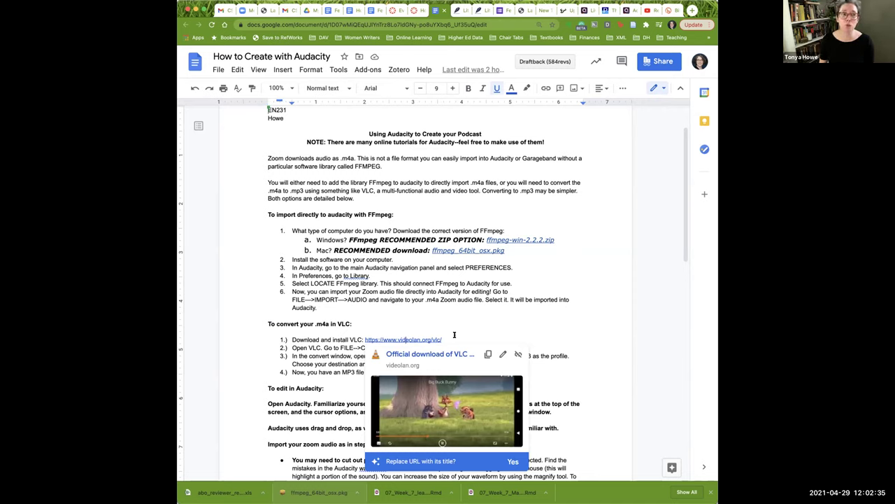
scroll(454, 334, up, 1)
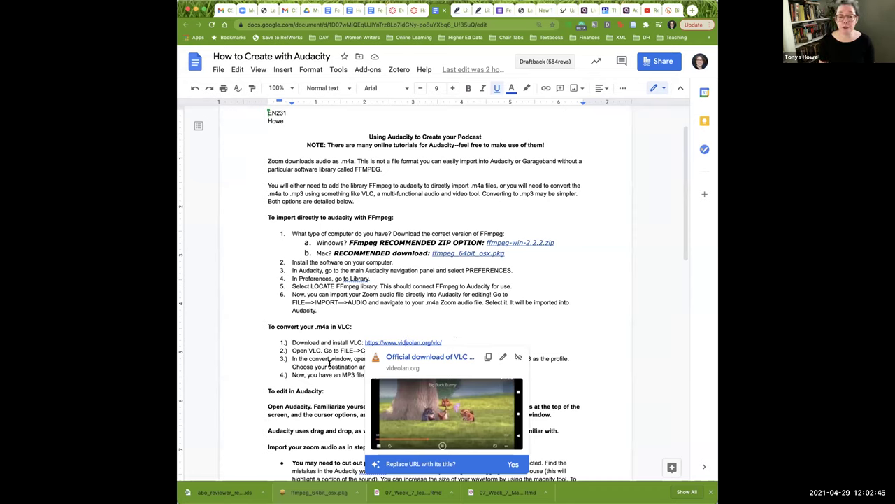
click(488, 341)
drag(280, 233, 340, 309)
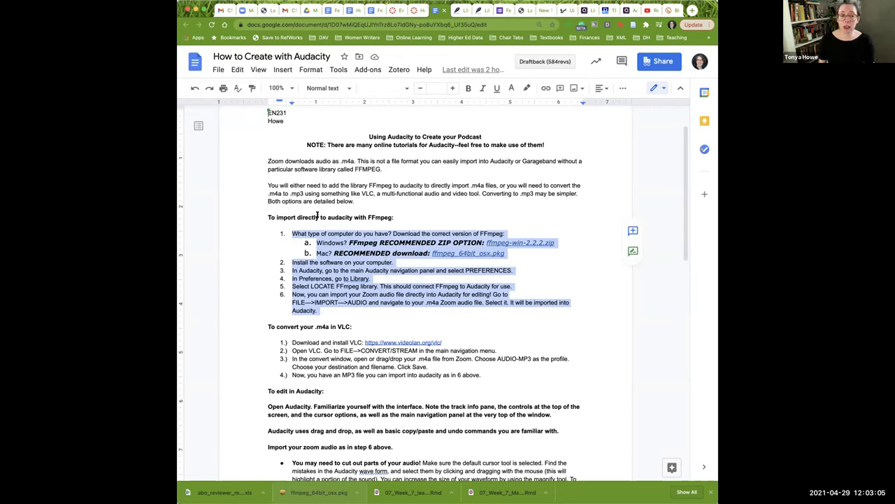
click(326, 310)
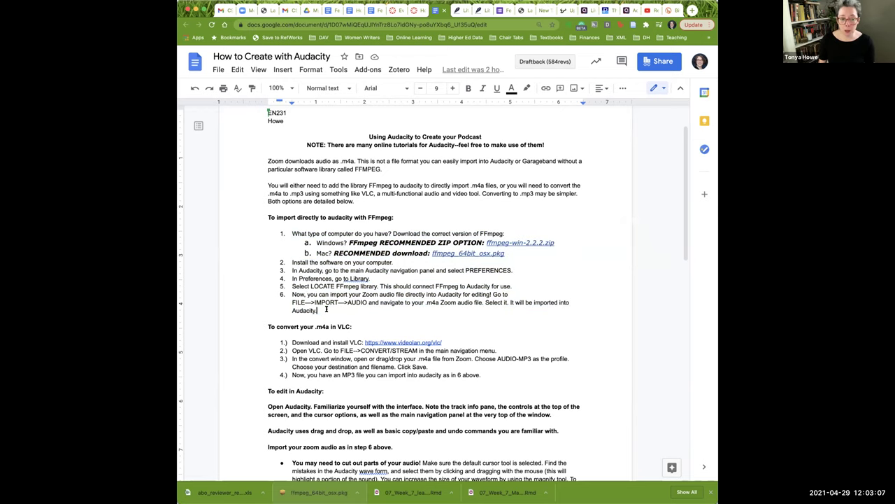
Open the official VLC download page from the link under "To convert your .m4a in VLC".
scroll(335, 310, down, 1)
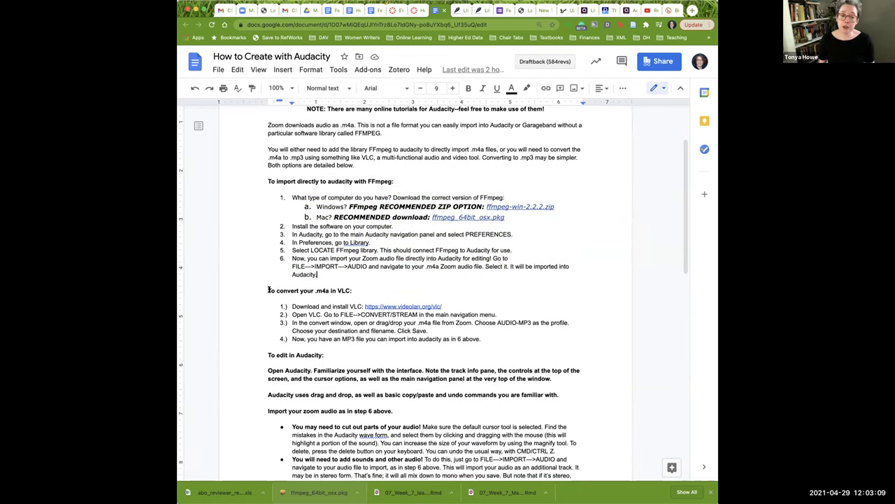
drag(269, 289, 382, 292)
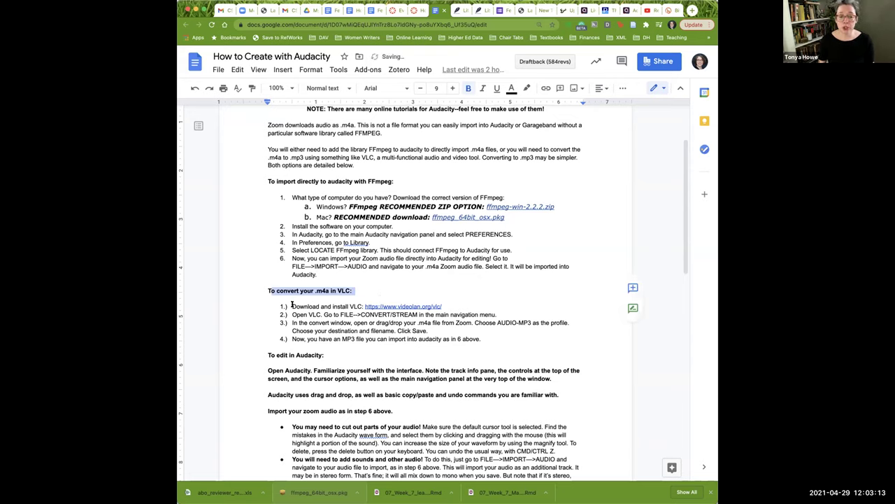
click(390, 305)
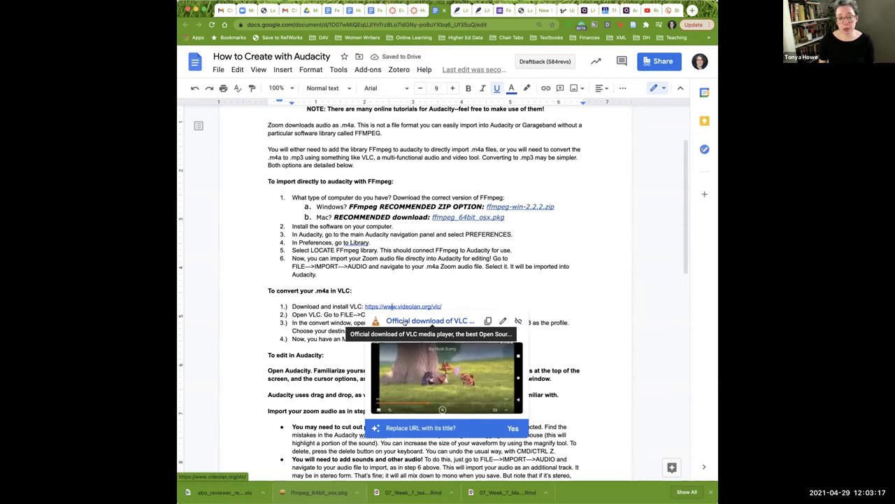
click(404, 321)
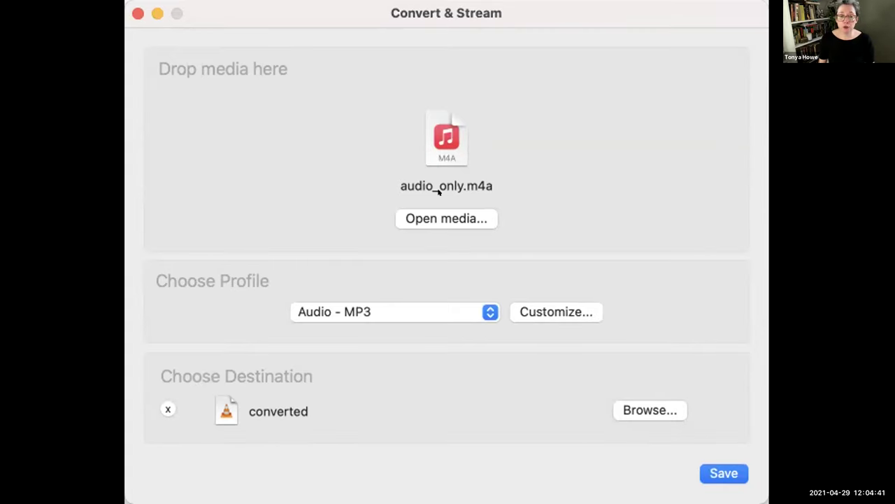
In VLC's Convert & Stream window, choose the Audio - MP3 profile for audio_only.m4a.
click(454, 211)
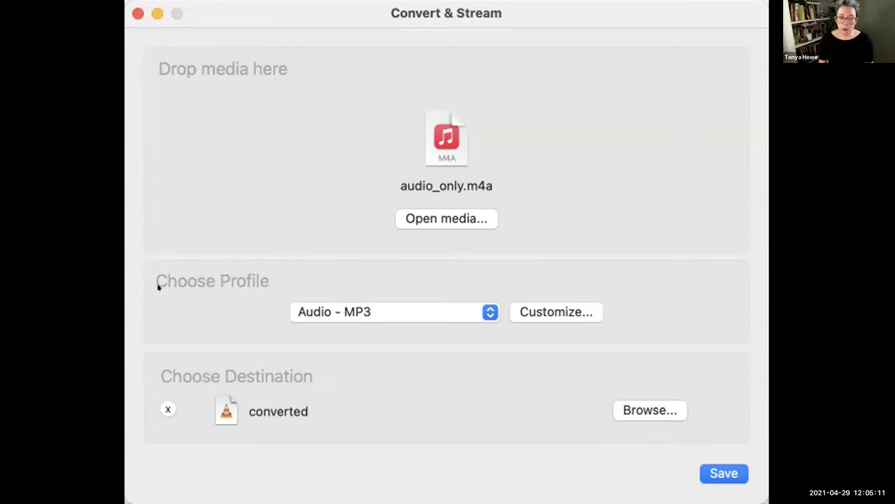
click(332, 308)
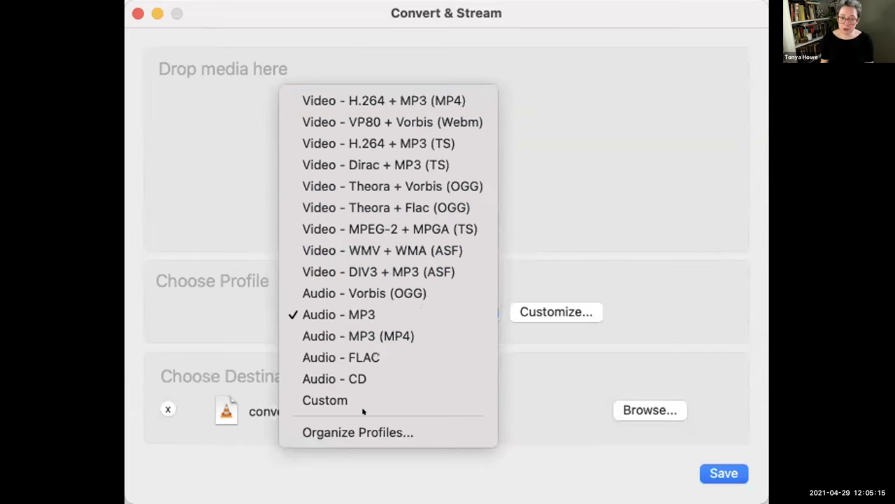
click(330, 307)
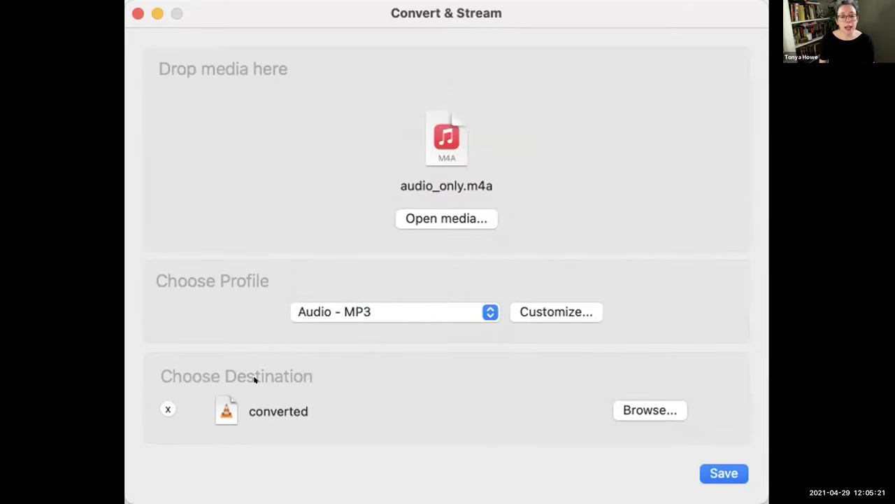
Replace the conversion destination with an output file named convertedzoomaudio and save the converted audio.
click(165, 410)
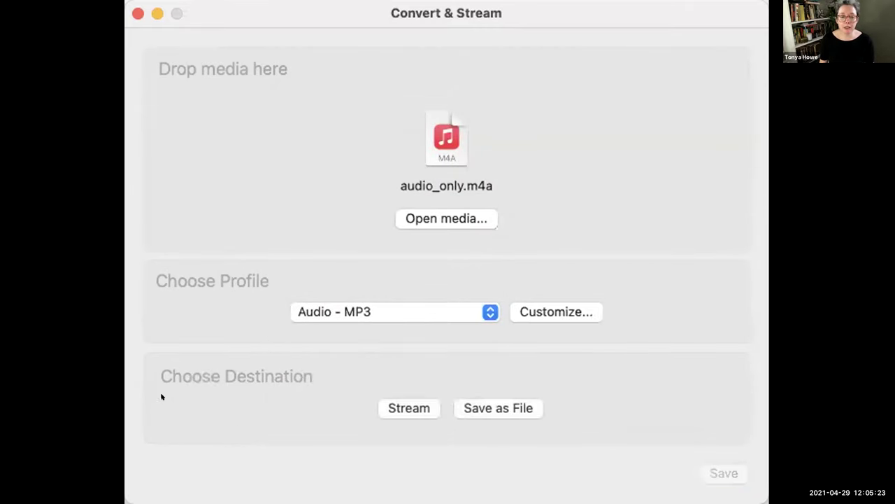
click(485, 408)
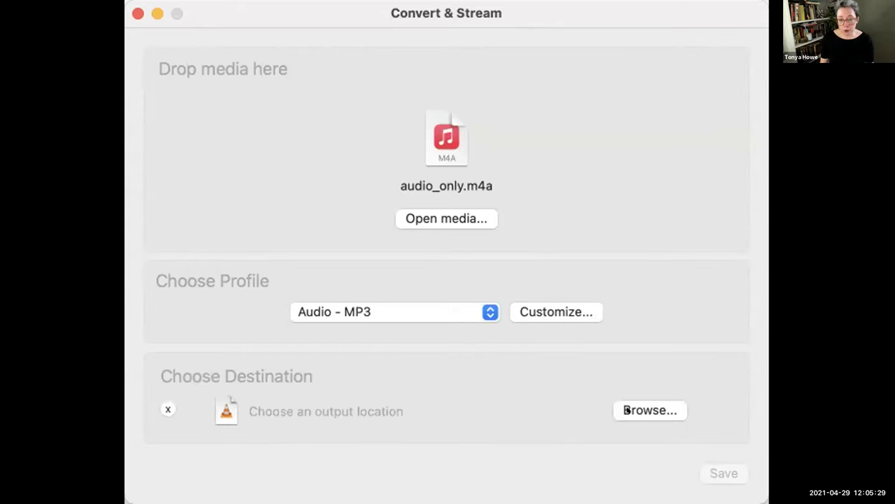
click(627, 410)
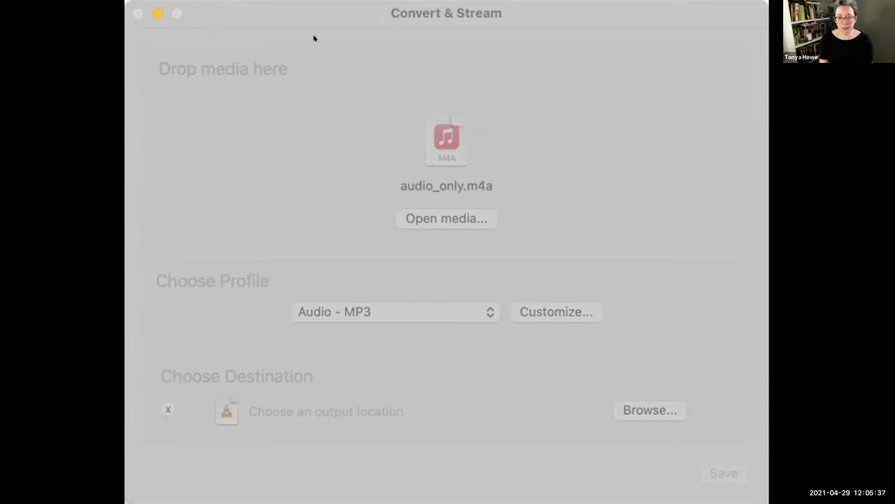
click(748, 438)
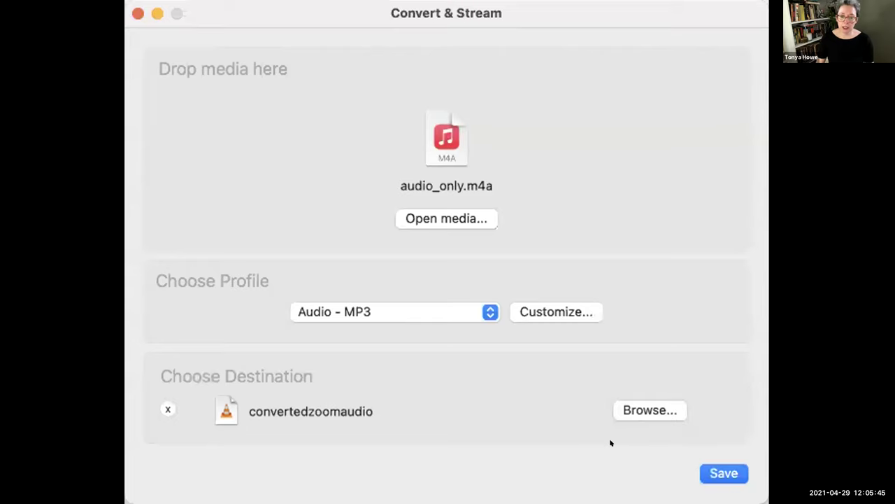
click(717, 472)
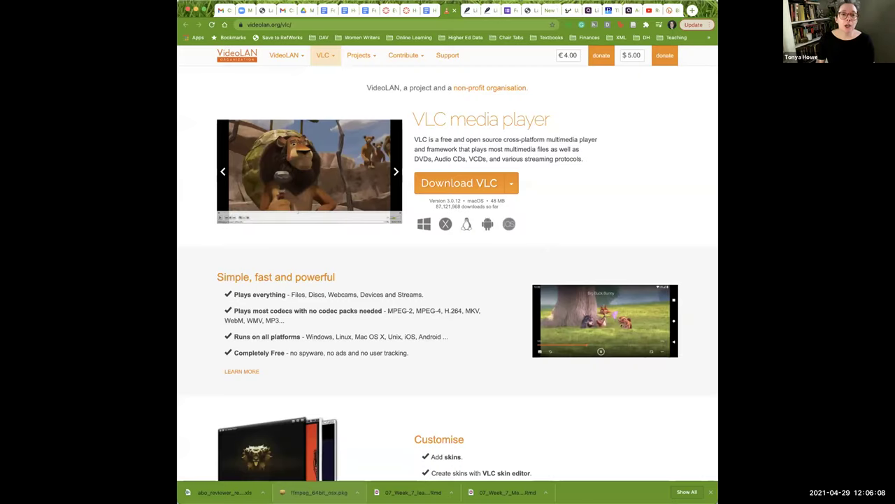
Return to the How to Create with Audacity document and highlight the MP3 import note, import step 6 and the "To edit in Audacity" heading.
click(426, 10)
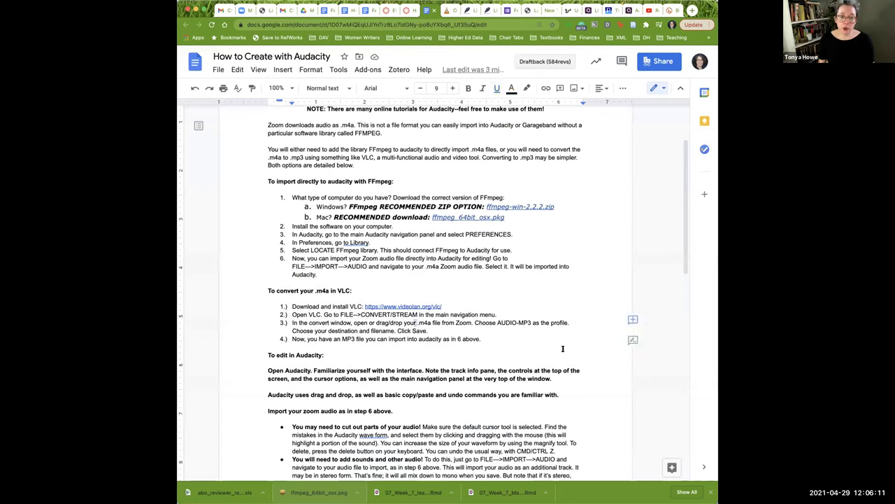
drag(503, 338, 285, 335)
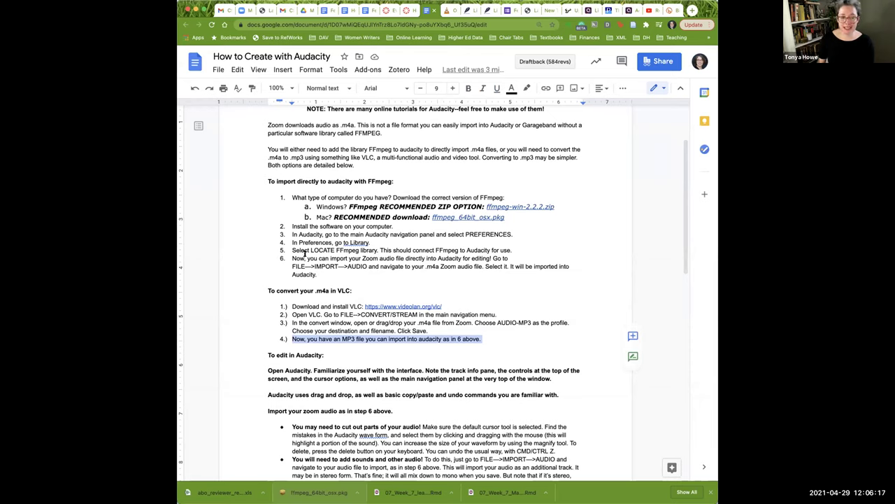
drag(292, 258, 341, 275)
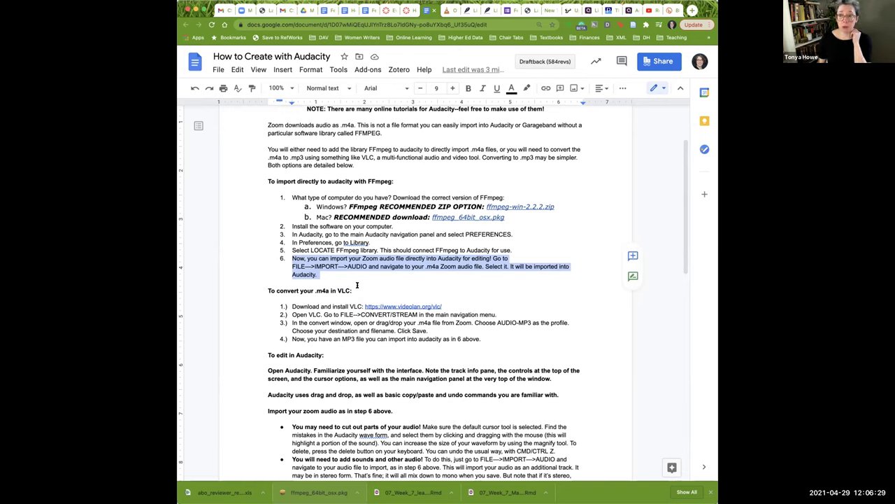
click(427, 289)
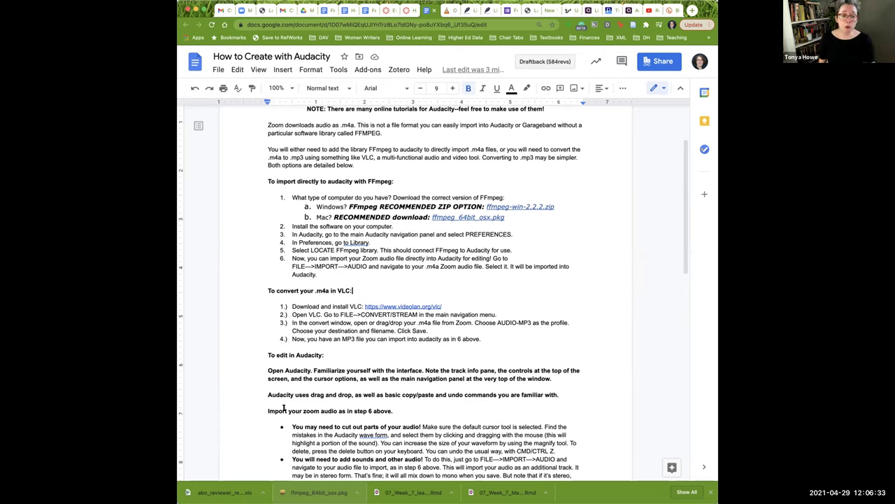
drag(266, 355, 325, 354)
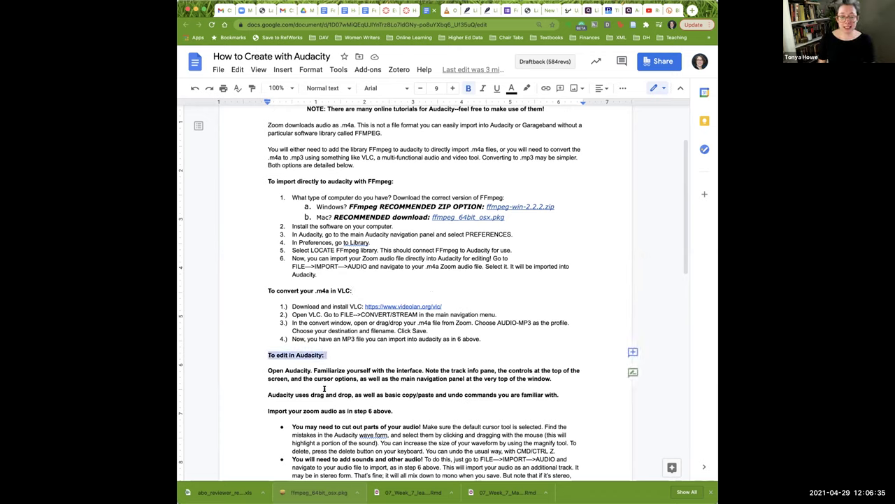
Copy the sharing link of the How to Create with Audacity document and close the sharing dialog.
key(super+equal)
scroll(329, 388, down, 5)
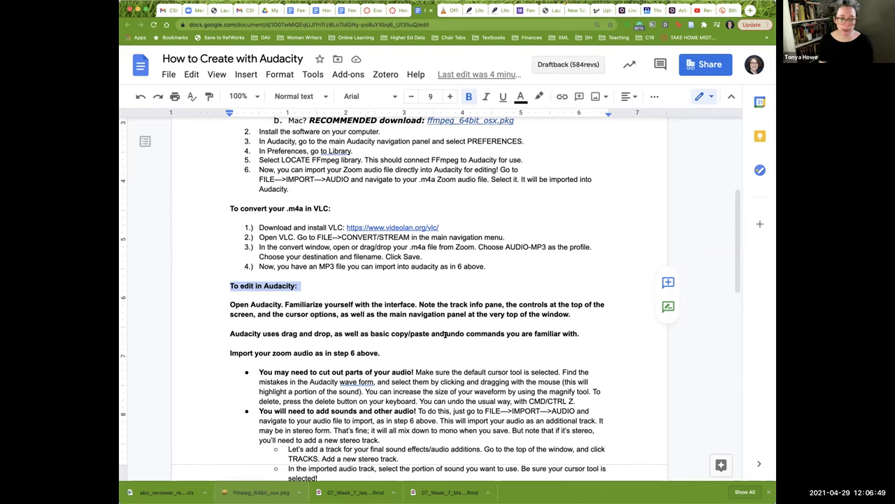
scroll(445, 334, down, 2)
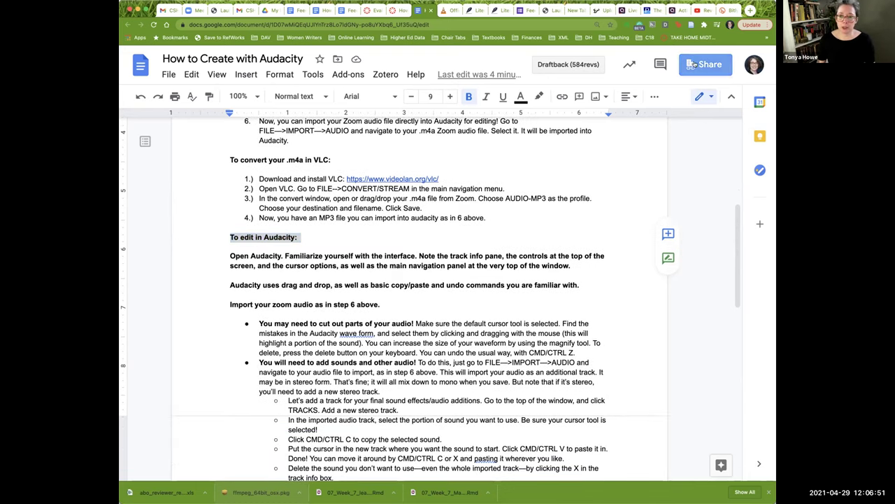
click(692, 64)
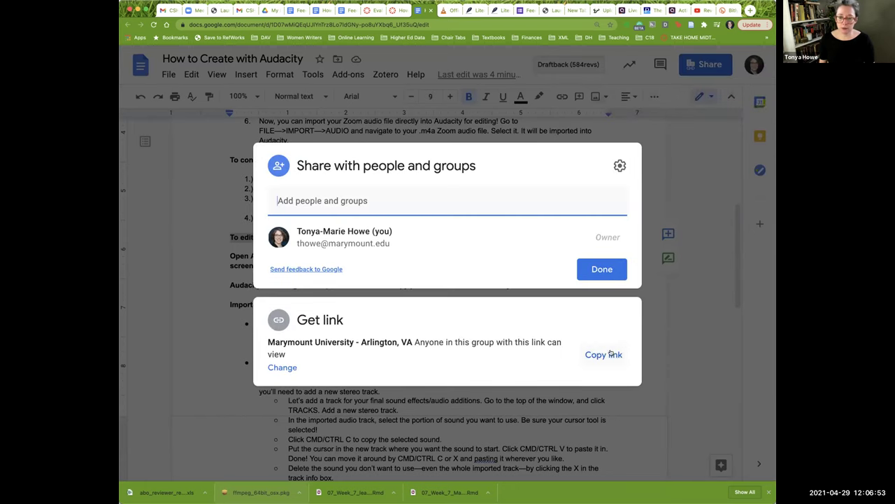
click(610, 354)
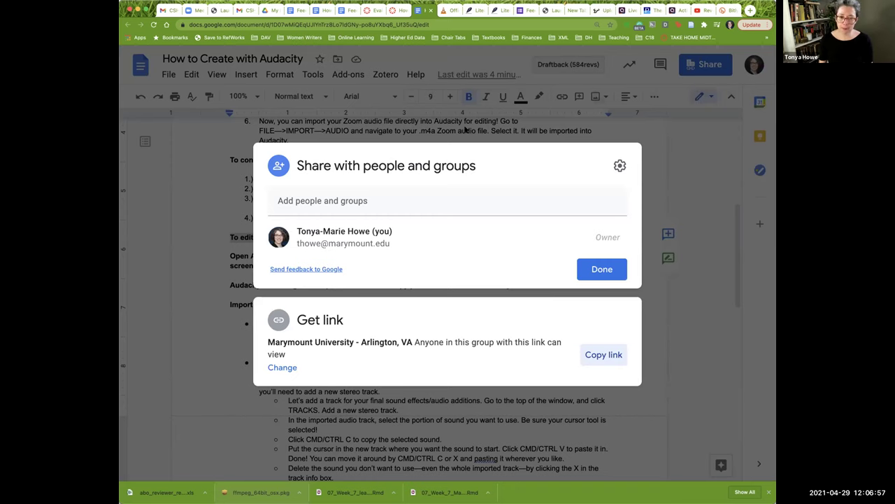
click(606, 269)
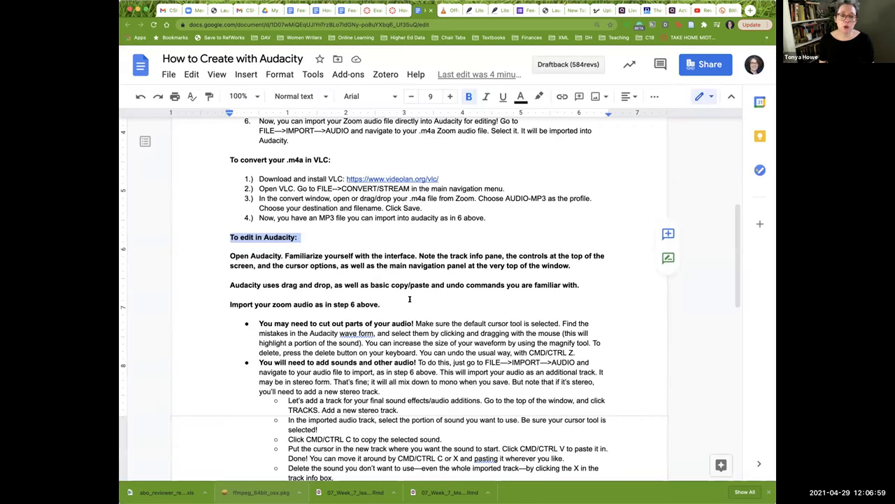
Highlight the phrases about opening Audacity, its interface, track info pane, controls, cursor options and main navigation panel under "To edit in Audacity".
scroll(416, 303, down, 2)
drag(230, 214, 282, 213)
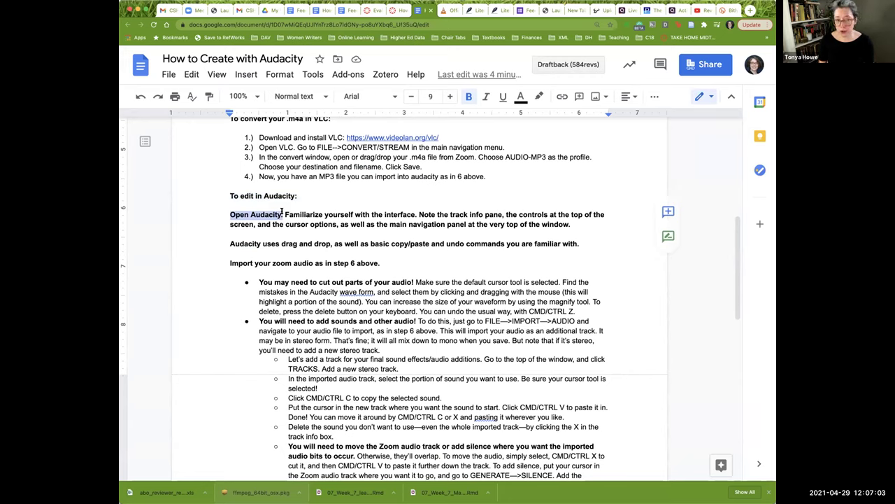
drag(283, 214, 405, 212)
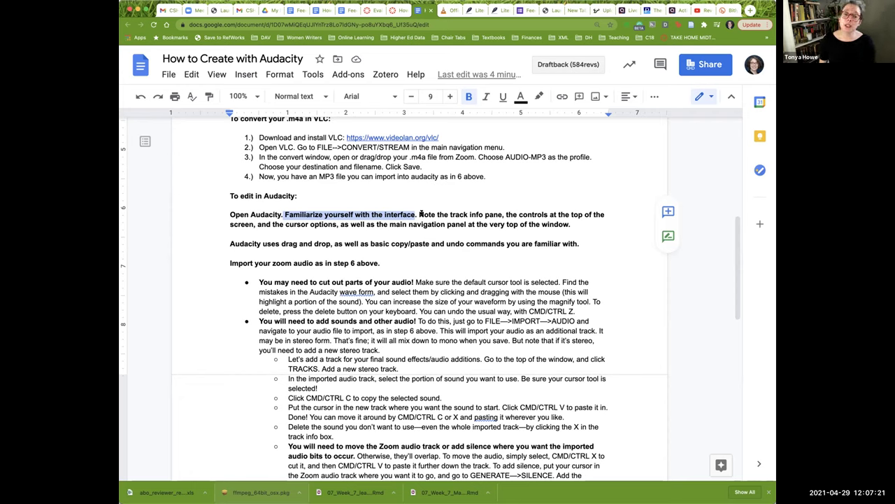
drag(450, 214, 485, 215)
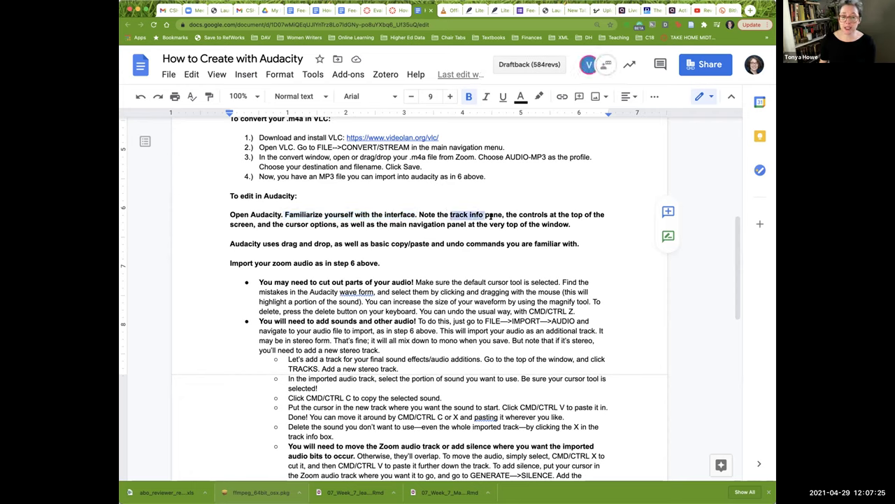
double_click(525, 214)
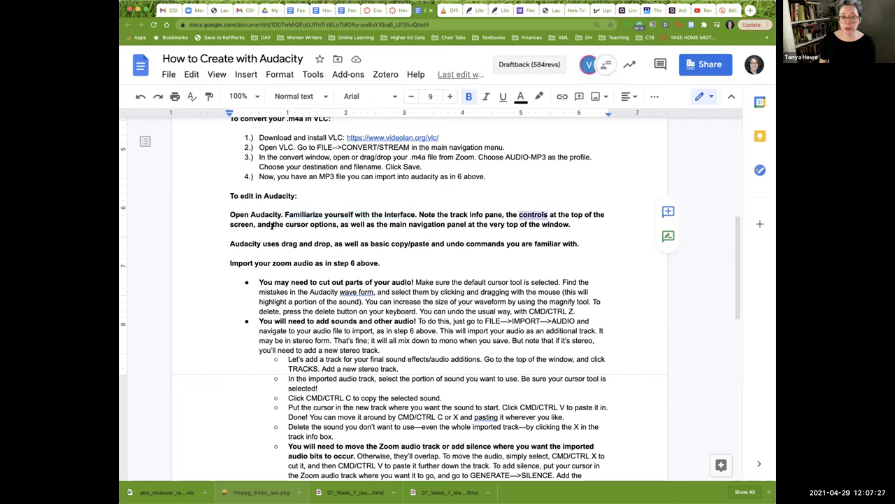
double_click(297, 224)
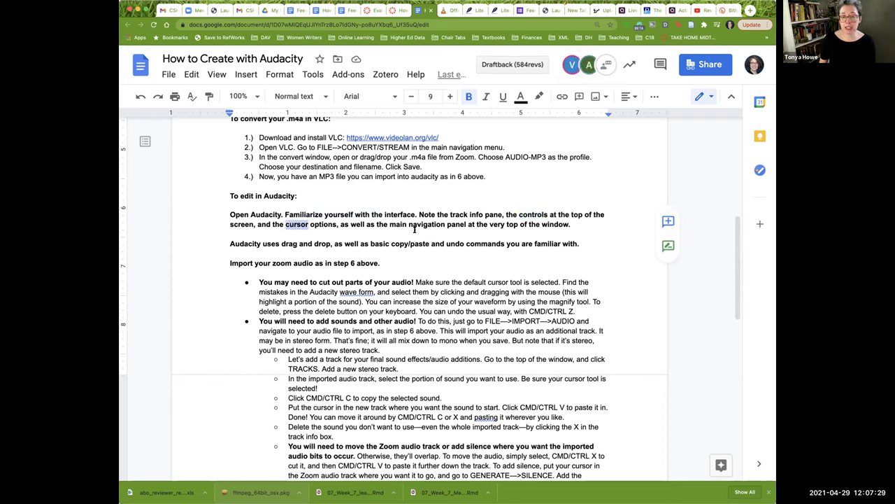
drag(390, 224, 466, 224)
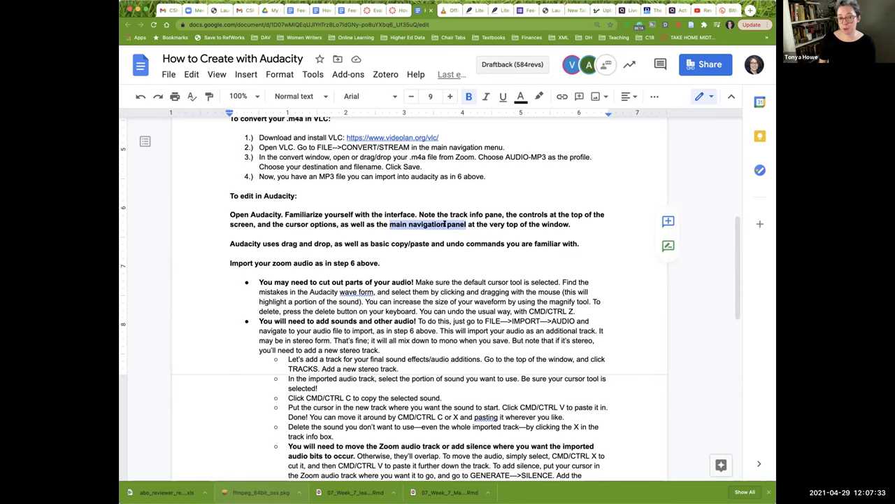
click(445, 224)
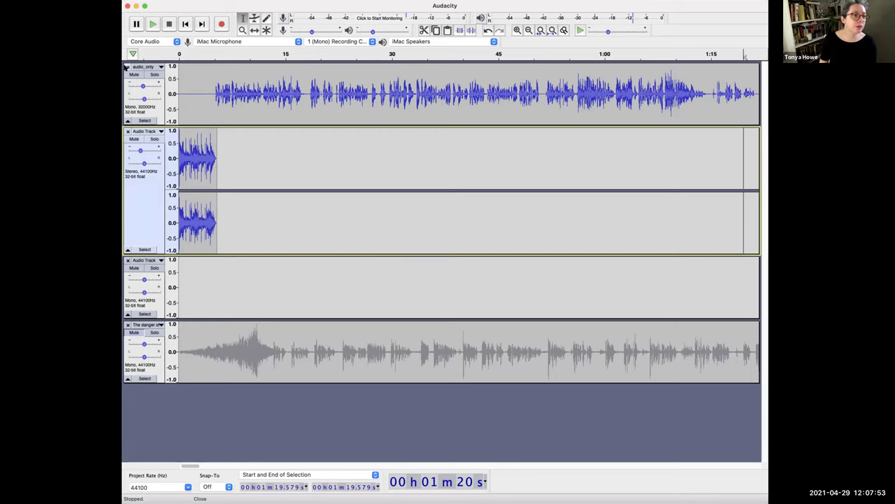
Switch to Audacity and remove all four existing tracks to empty the project.
click(126, 67)
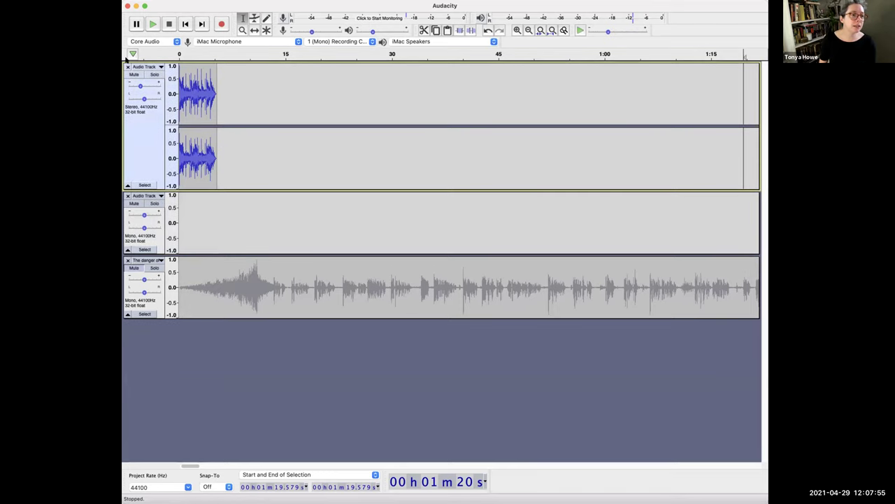
click(128, 67)
click(128, 66)
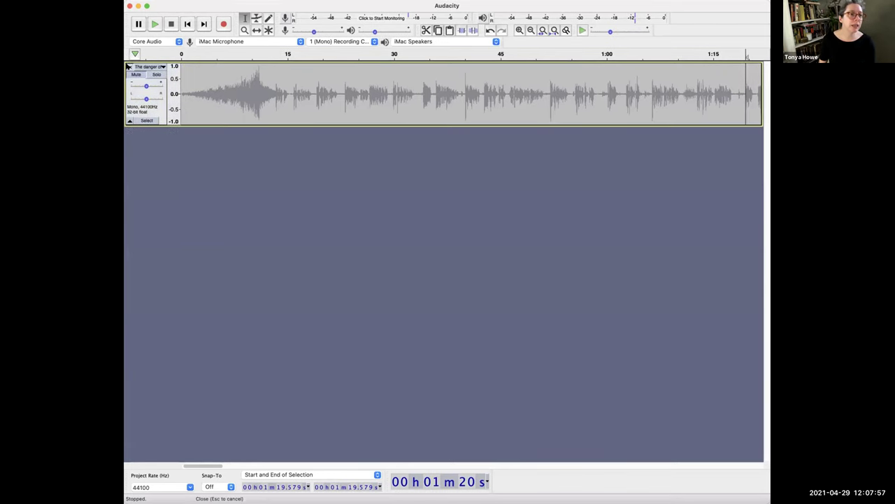
click(127, 66)
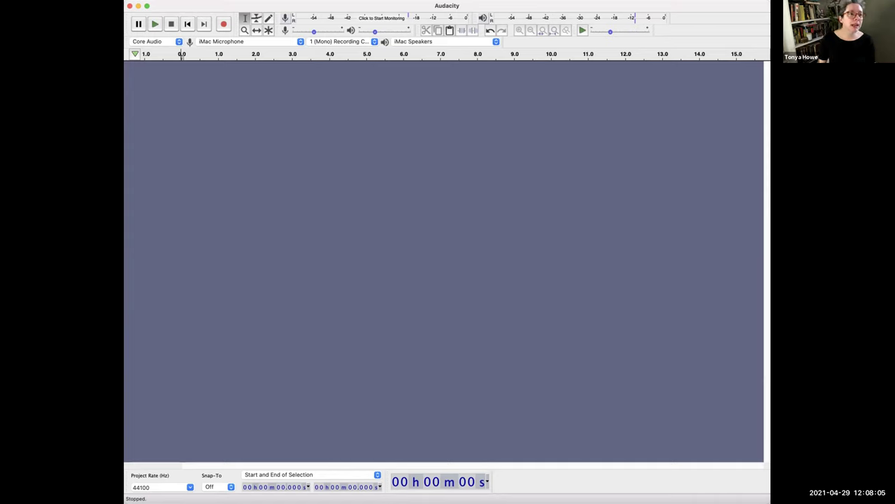
Try adding a new mono track to the empty project and remove it again.
click(293, 0)
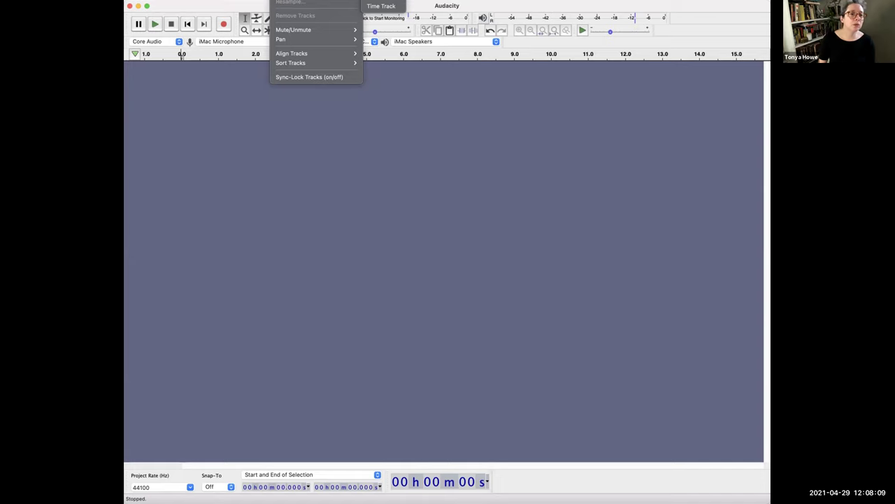
click(381, 0)
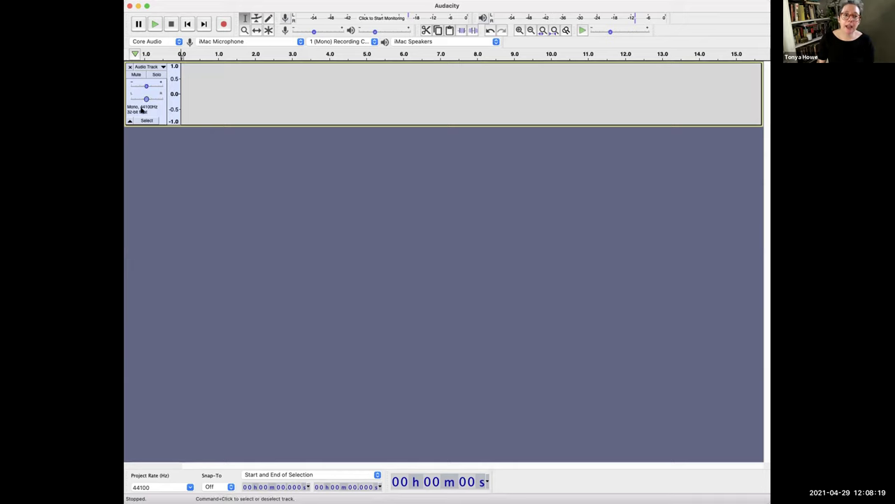
click(130, 67)
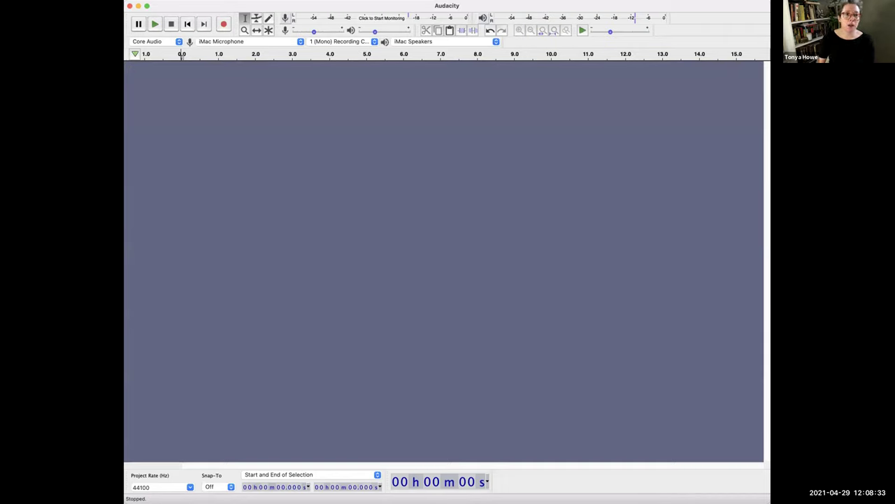
Add a new mono track and record about 3 seconds of microphone audio into it.
click(160, 0)
click(257, 0)
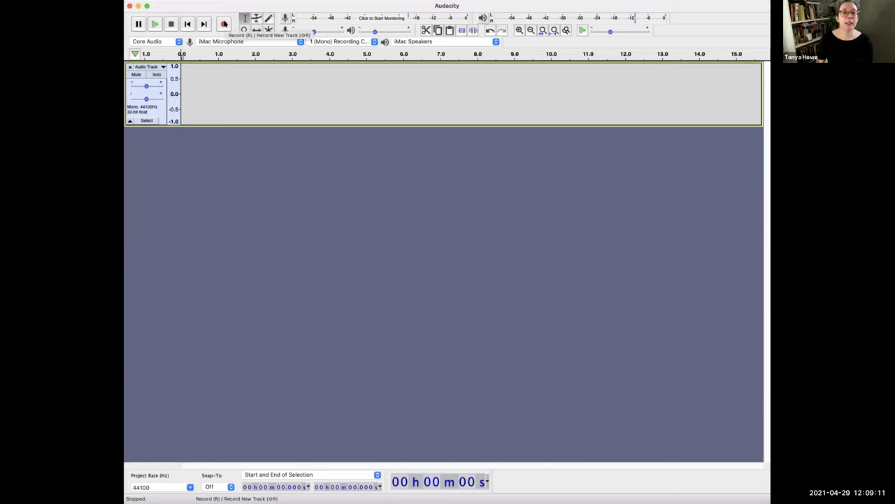
click(223, 24)
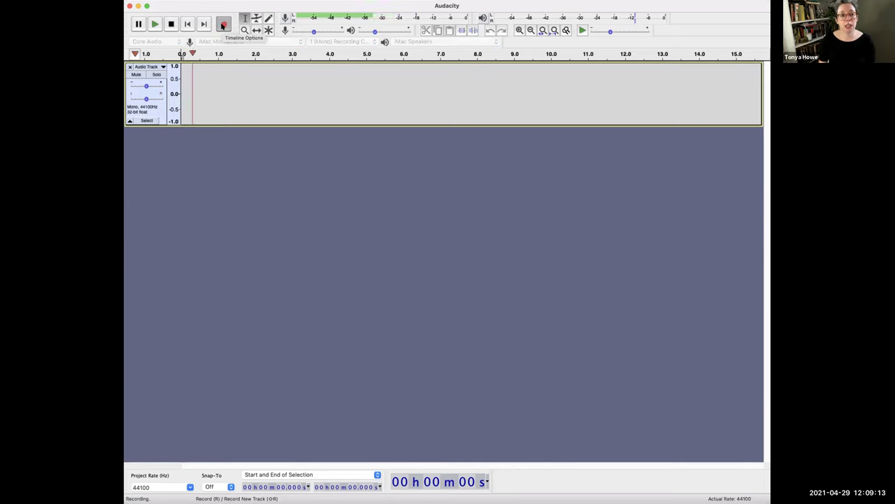
click(170, 24)
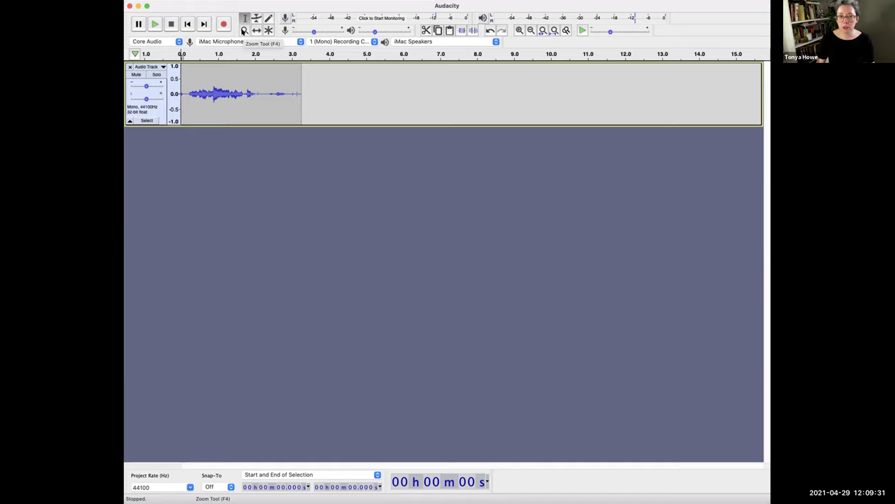
Inspect the recorded waveform by magnifying it with the Zoom Tool and zooming back out, and return to the Selection Tool.
click(243, 30)
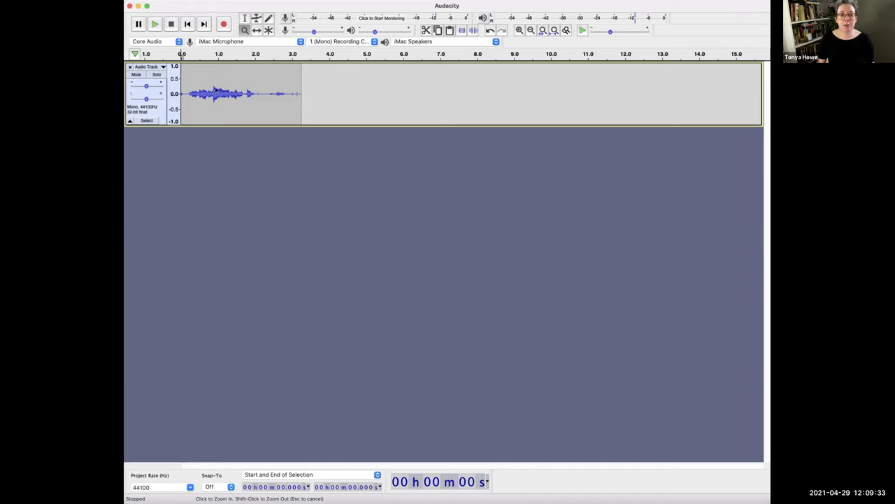
click(217, 91)
click(215, 92)
click(215, 92)
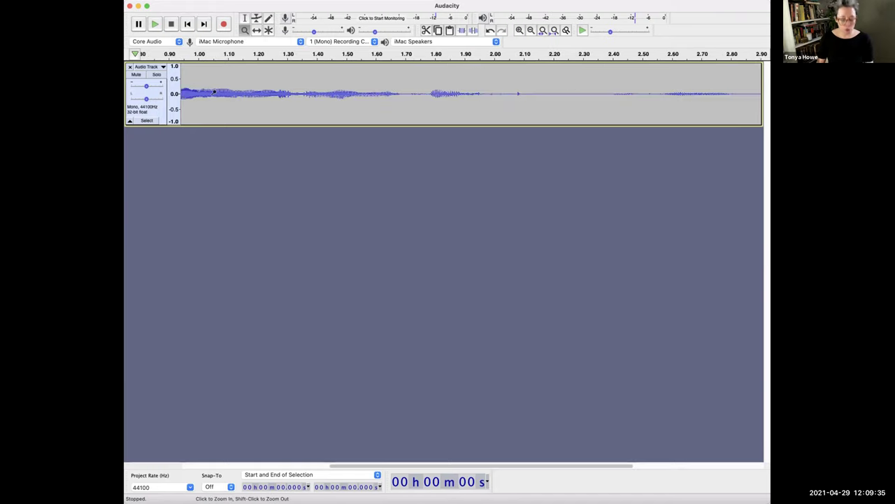
shift+click(215, 92)
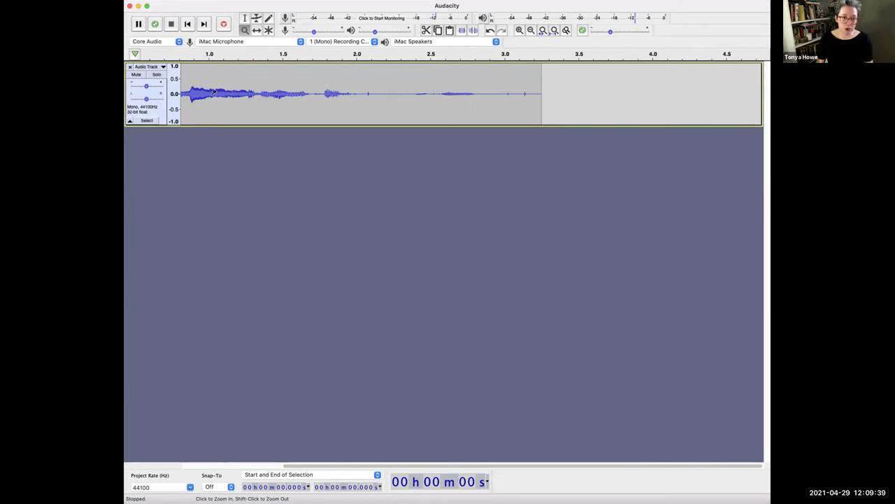
shift+click(215, 92)
shift+click(215, 91)
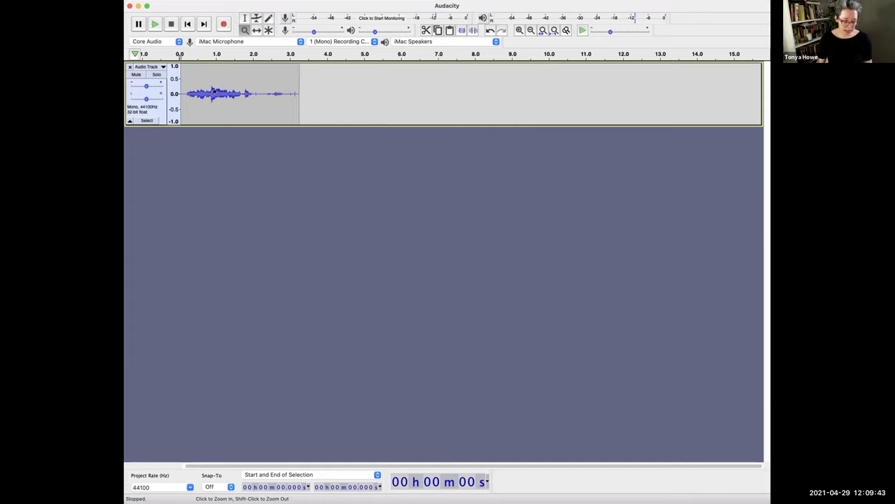
key(shift)
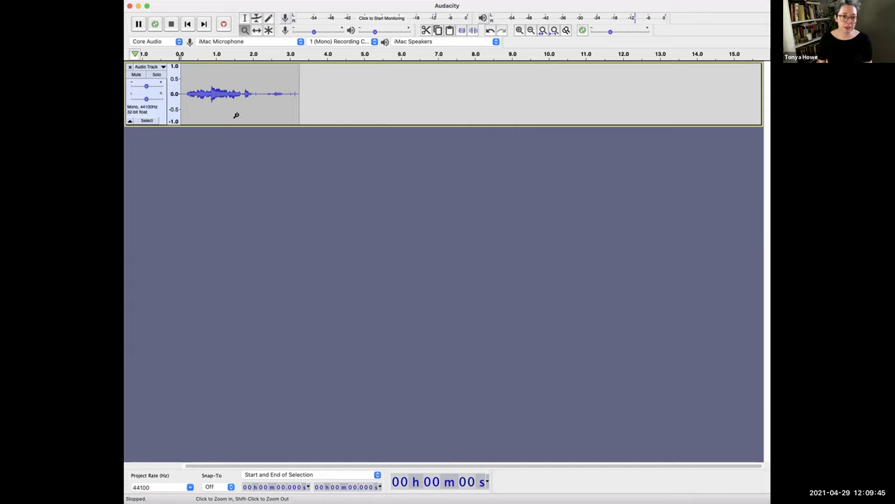
key(shift)
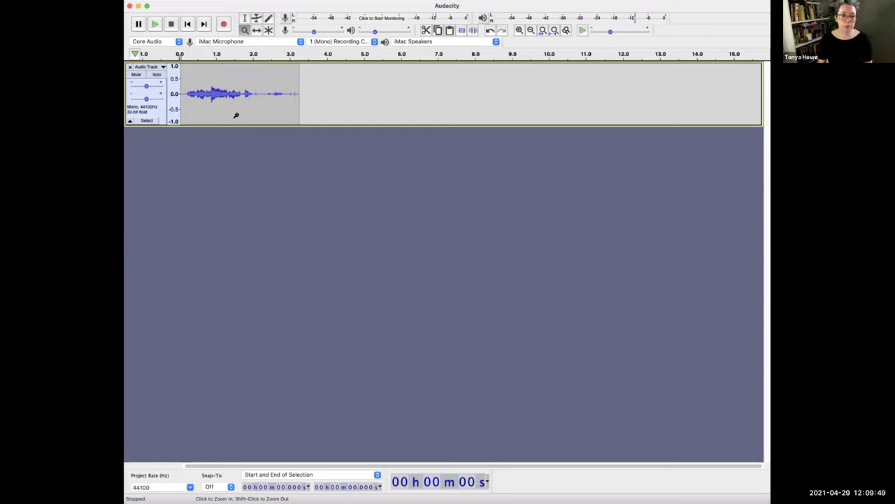
key(shift)
click(245, 17)
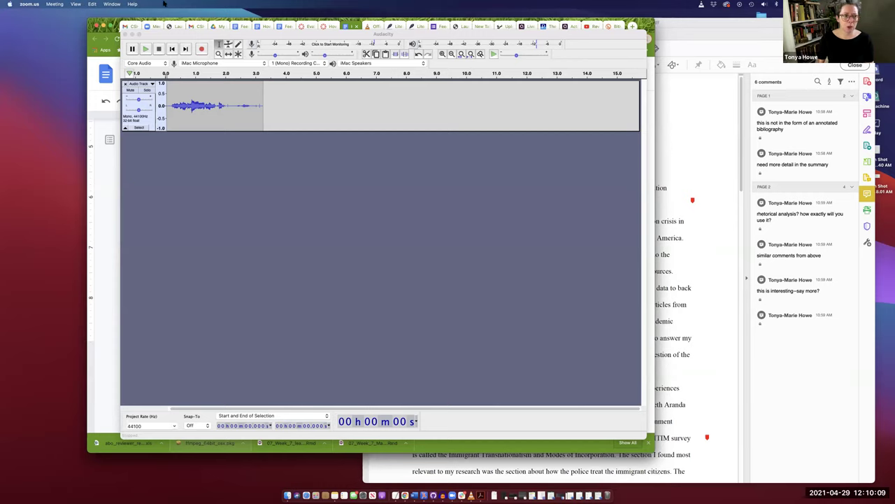
click(238, 165)
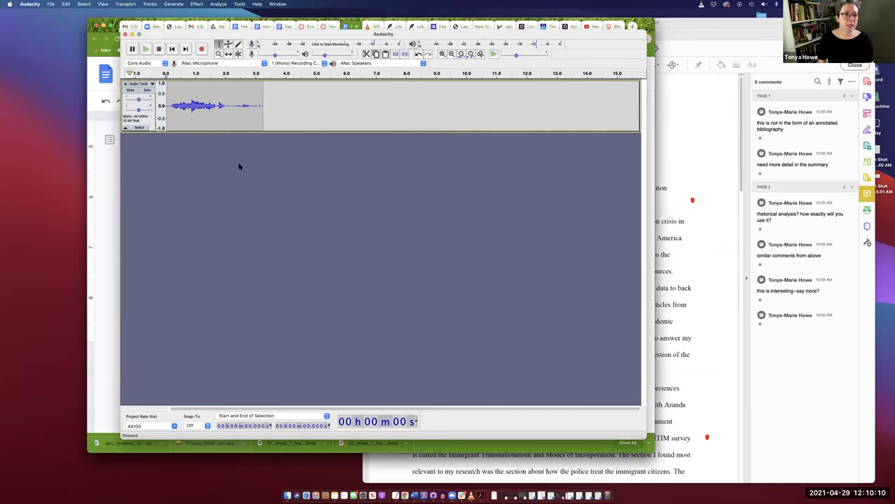
click(50, 5)
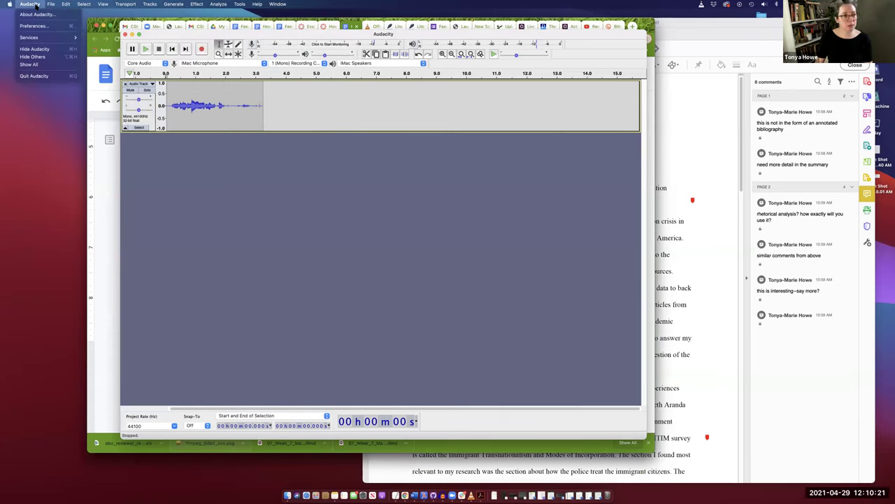
click(234, 168)
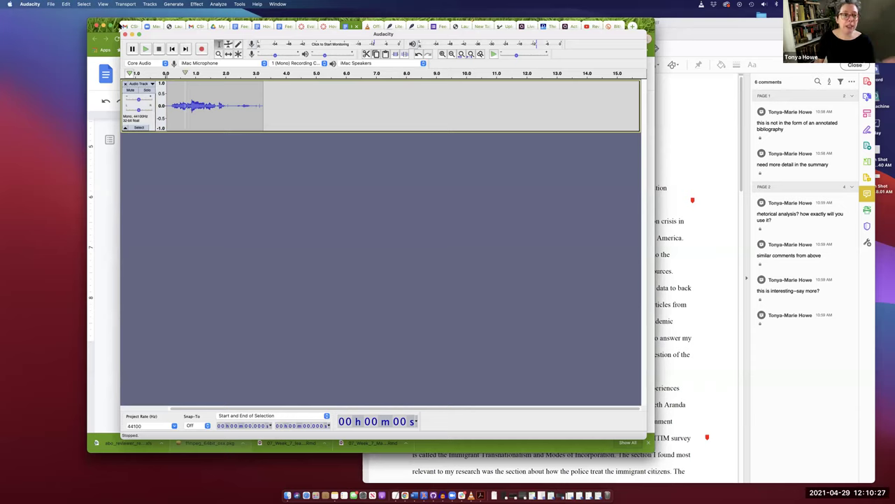
Start an audio import into the project and search the whole Mac for "zoomaudio".
click(52, 4)
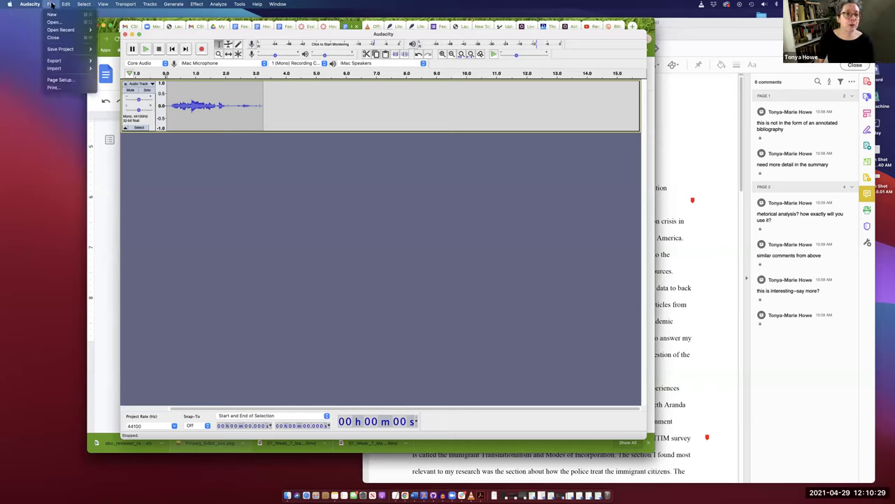
mouse_move(63, 69)
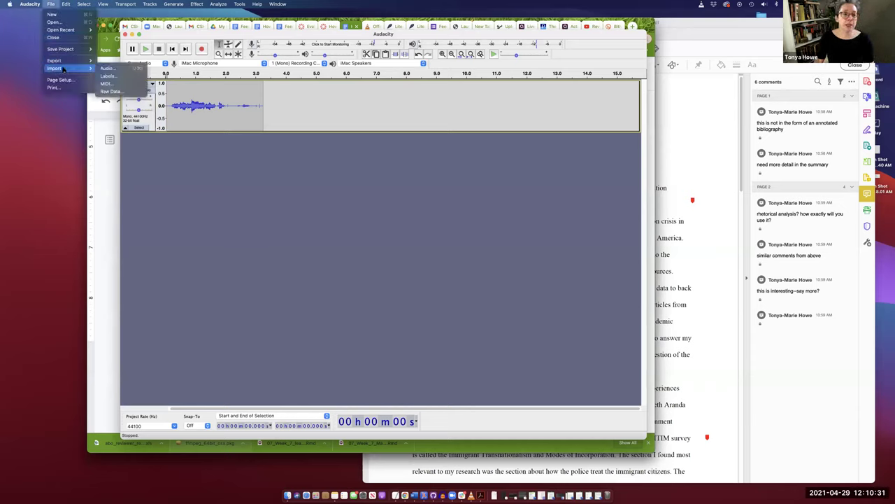
click(127, 68)
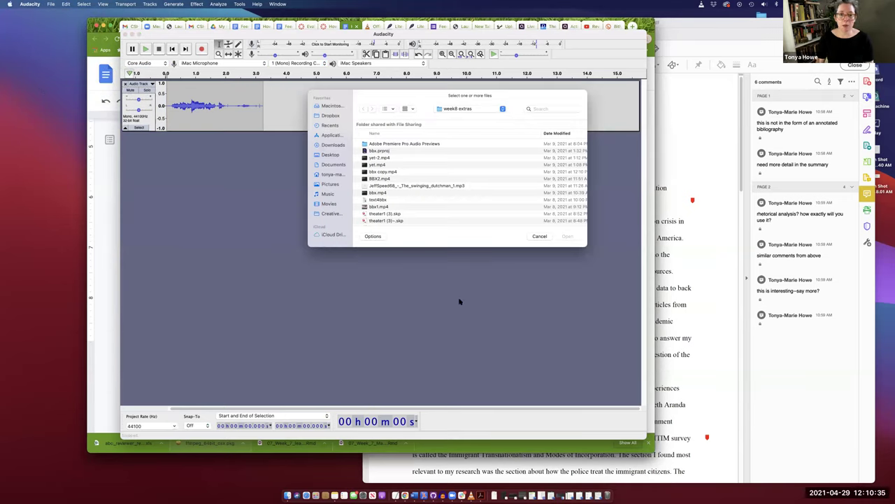
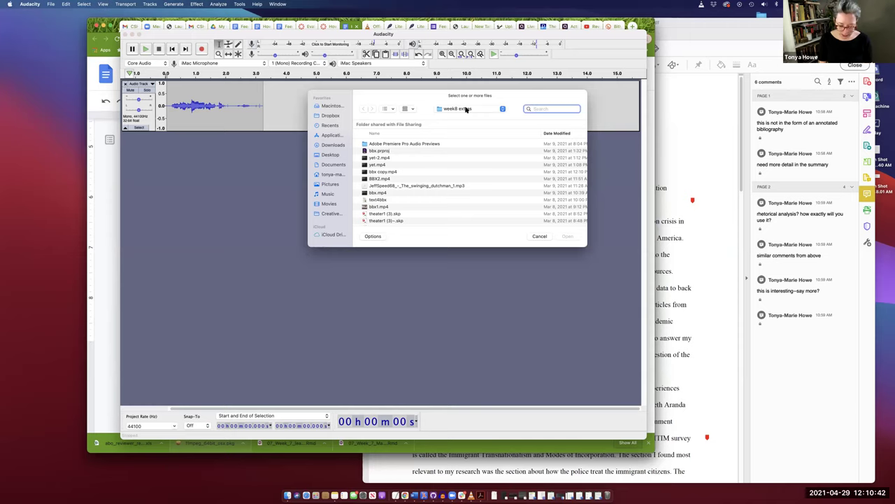
text(zo)
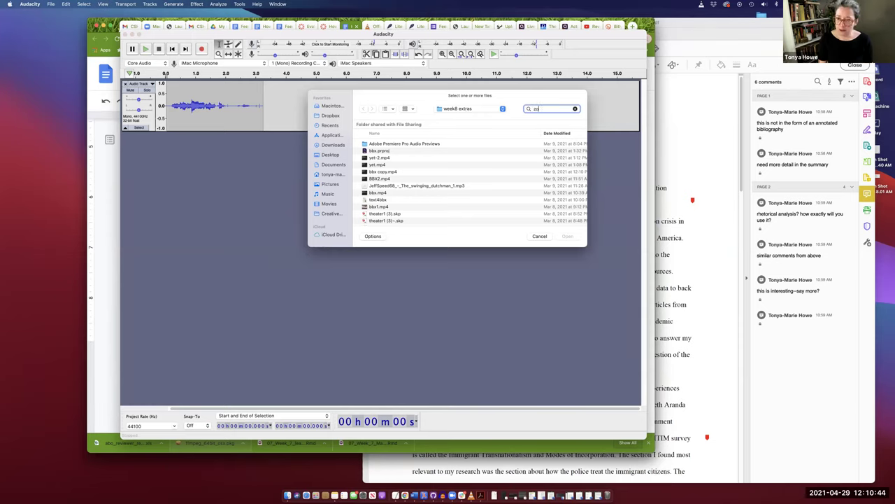
text(omauio)
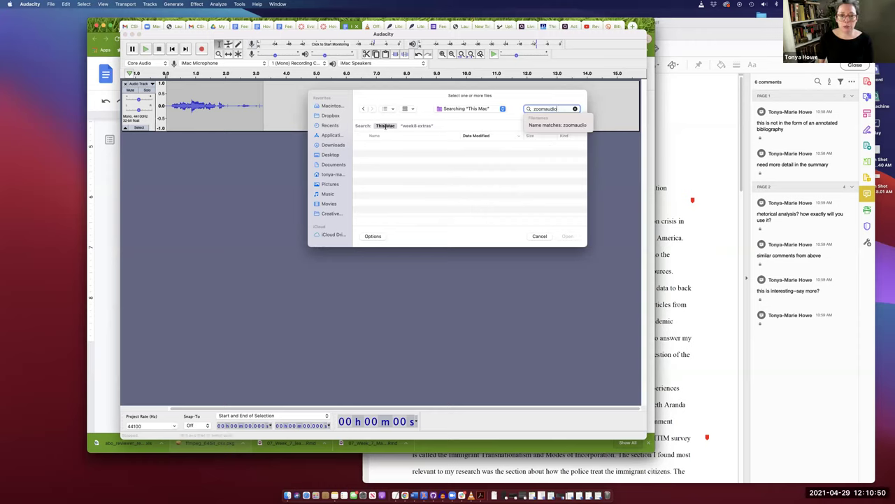
key(Return)
Search the Mac for ".m4a" files instead and look through the listed recordings.
key(super+a)
text(.m4a)
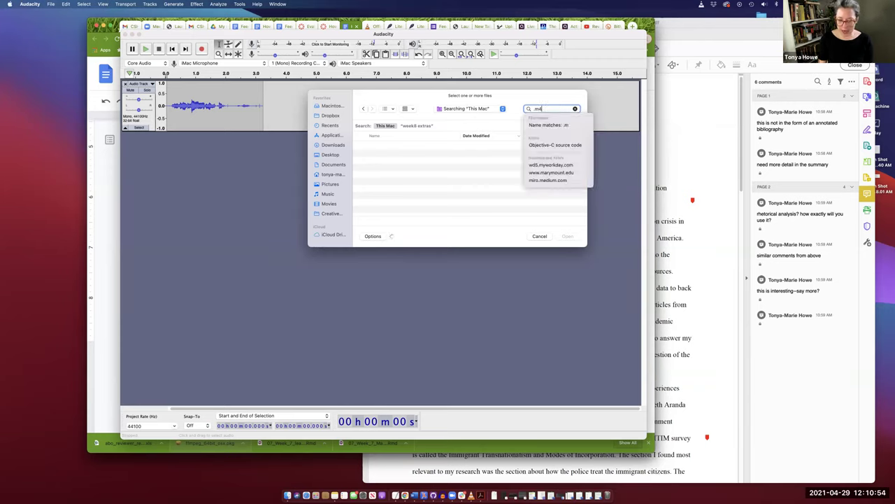
scroll(417, 184, down, 5)
scroll(417, 184, down, 8)
scroll(417, 183, up, 12)
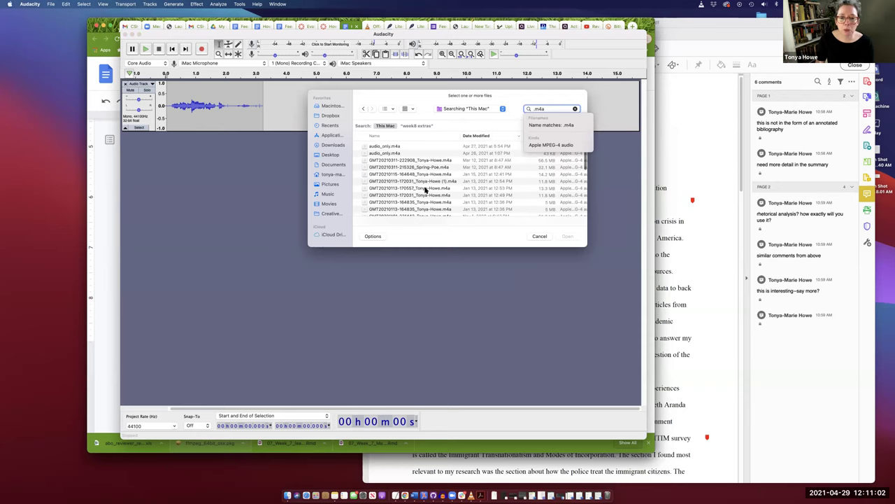
In the Downloads folder, rename the converted Zoom audio file as audio231.mp3, keeping the mp3 extension.
click(333, 145)
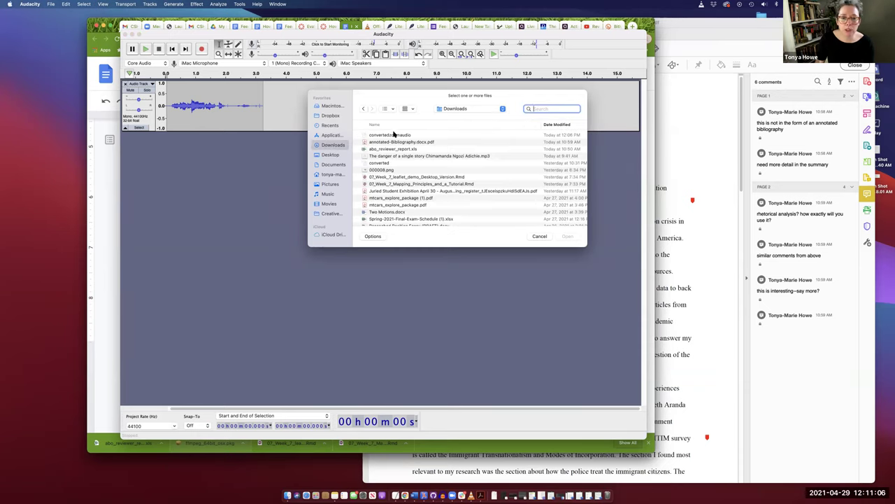
right_click(396, 134)
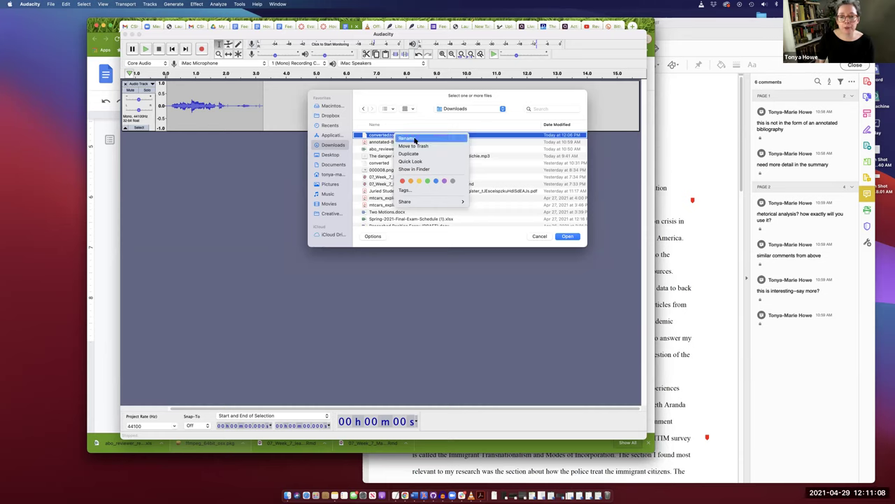
click(415, 139)
text(m)
key(BackSpace)
key(BackSpace)
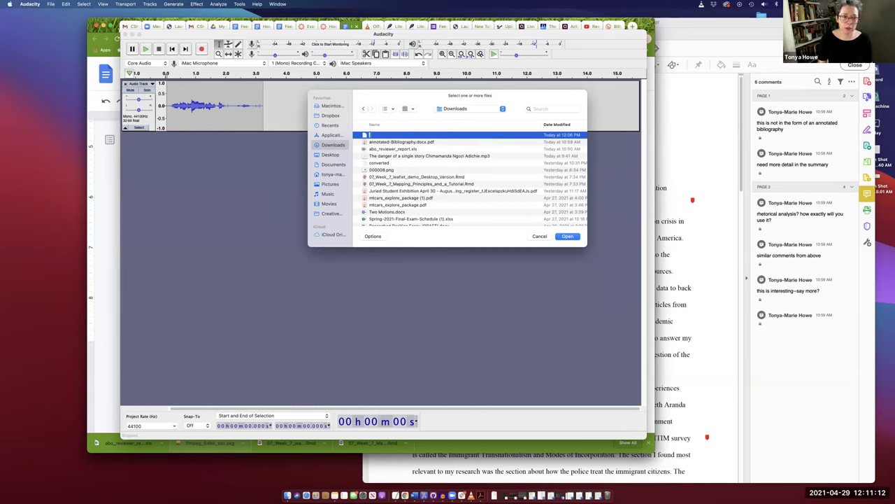
text(audio)
key(BackSpace)
key(BackSpace)
key(BackSpace)
key(BackSpace)
key(BackSpace)
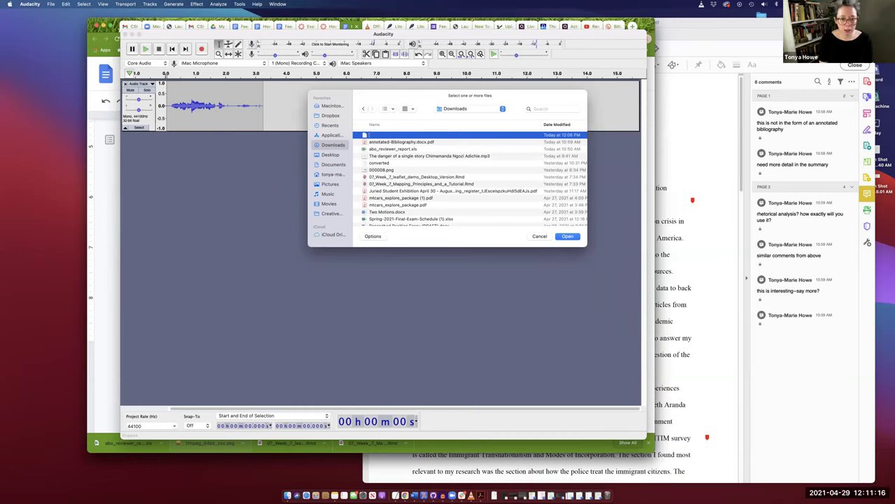
text(audio)
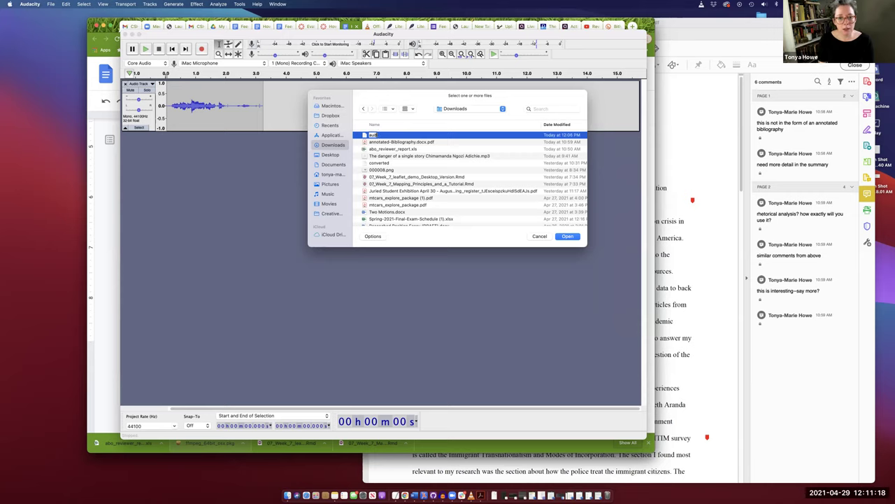
text(2)
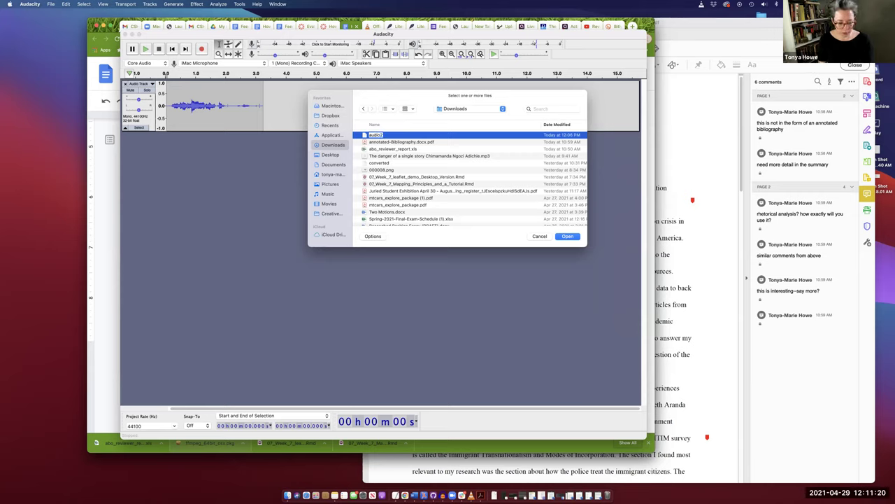
text(31.mp3)
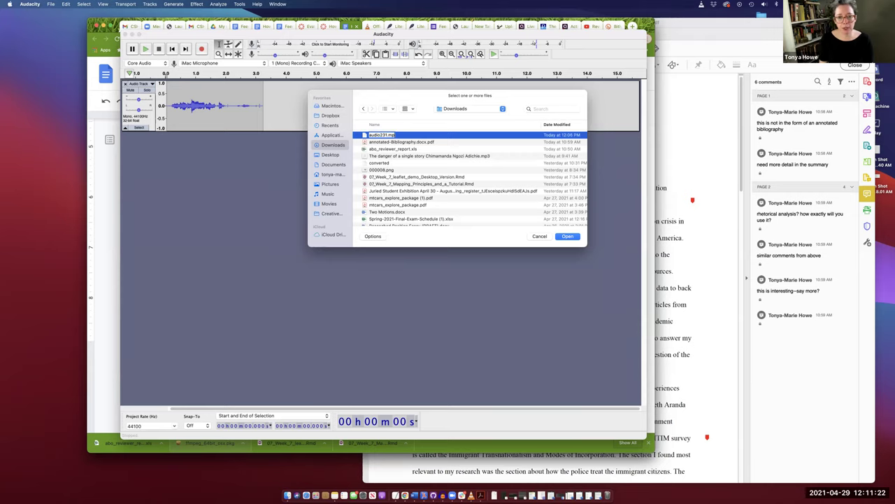
key(Return)
click(469, 185)
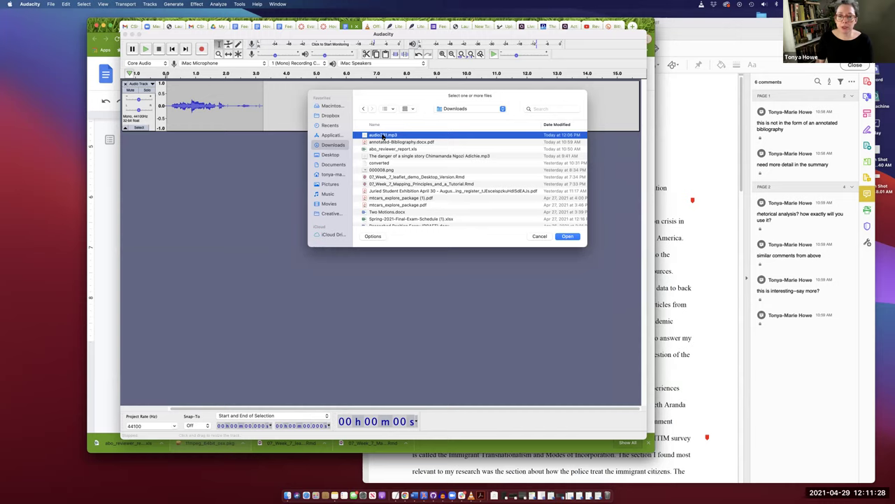
Import audio231.mp3 as a new stereo track and delete the mono track holding the short microphone recording.
click(568, 238)
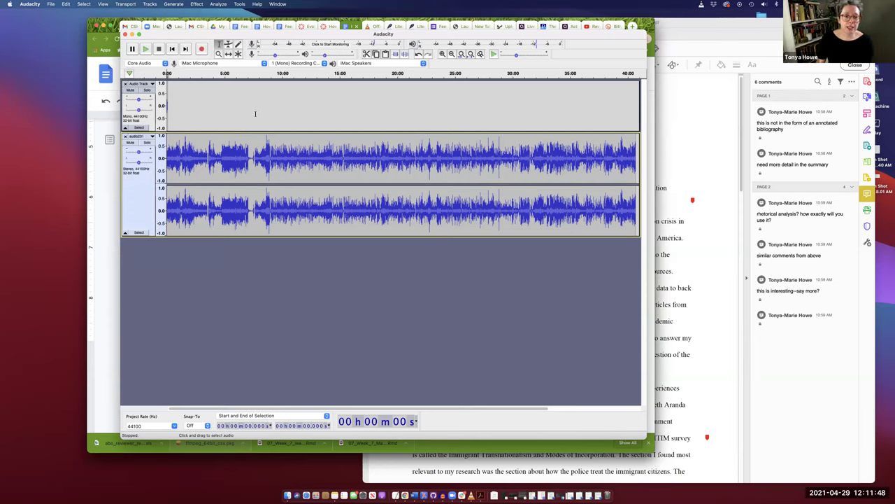
shift+click(166, 110)
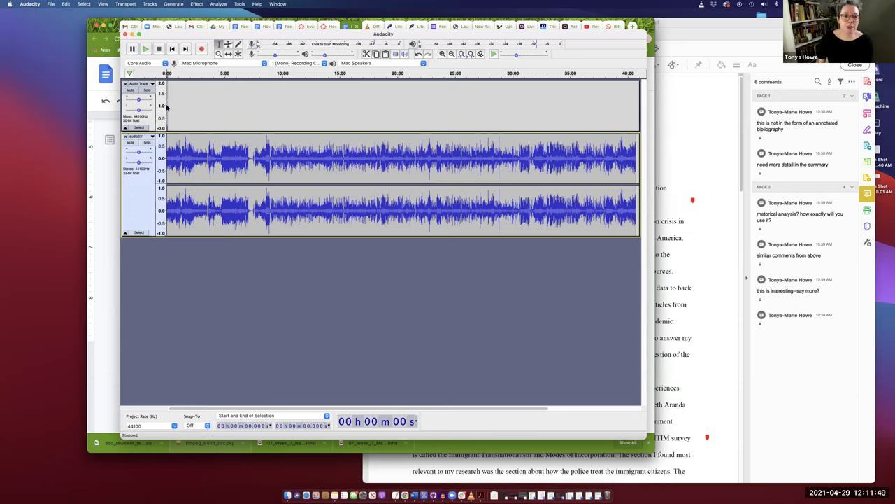
click(126, 84)
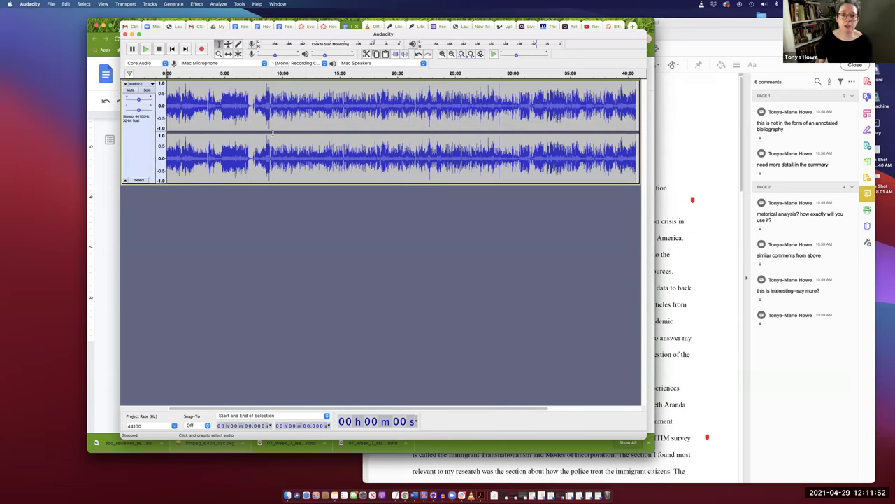
Listen to the imported audio from about 4:28, 10:01 and 22:53, and stop playback.
click(218, 110)
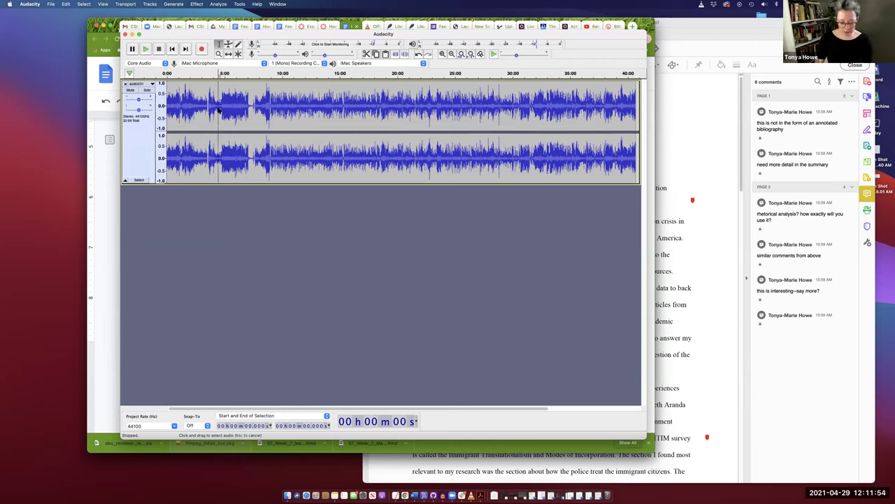
key(space)
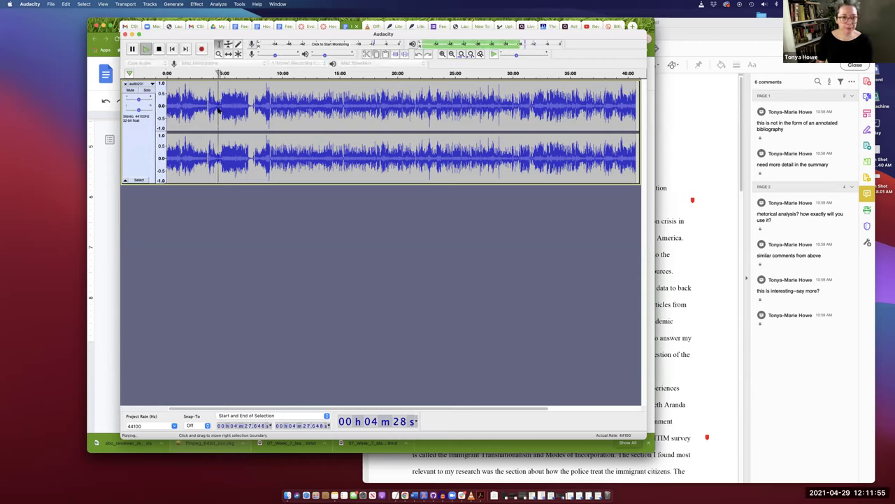
click(282, 109)
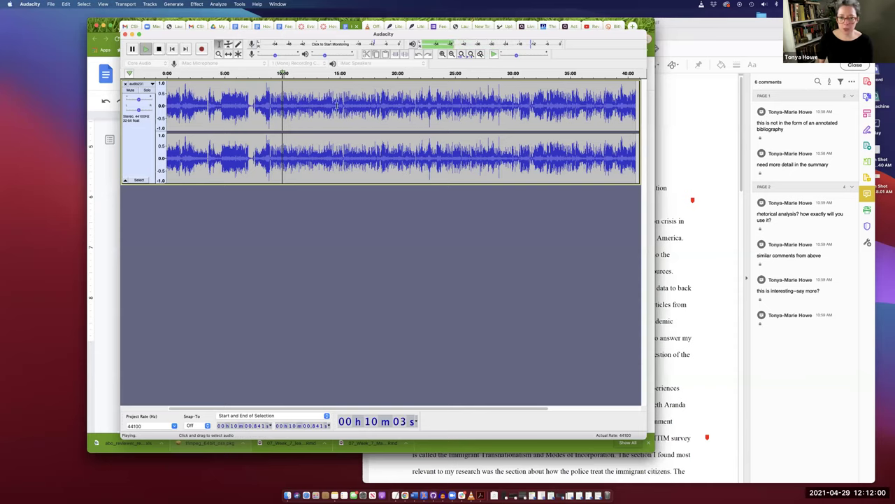
key(space)
click(431, 106)
key(space)
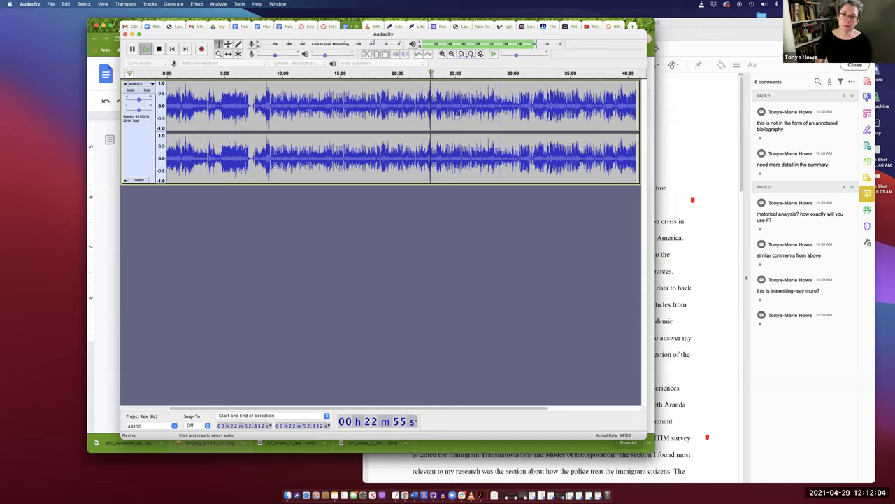
key(space)
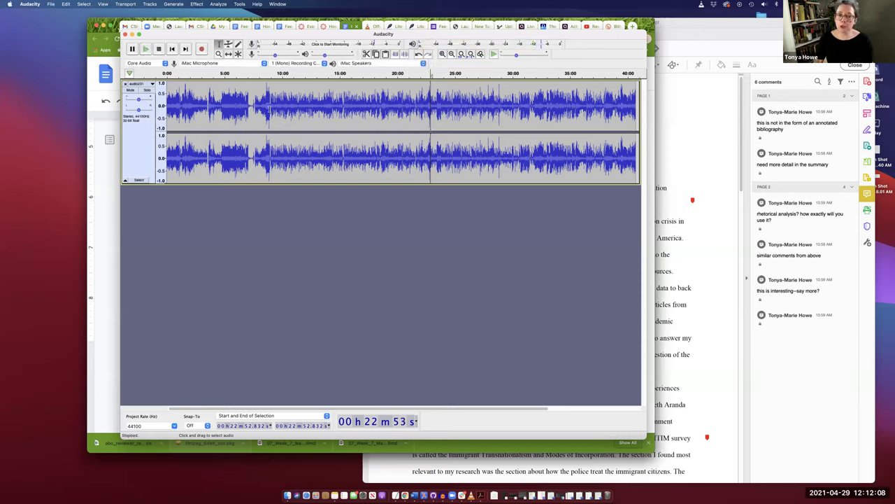
Select the audio from about 9:23 to 20:33 and clear the selection by placing the cursor at about 6:59.
drag(275, 106, 403, 106)
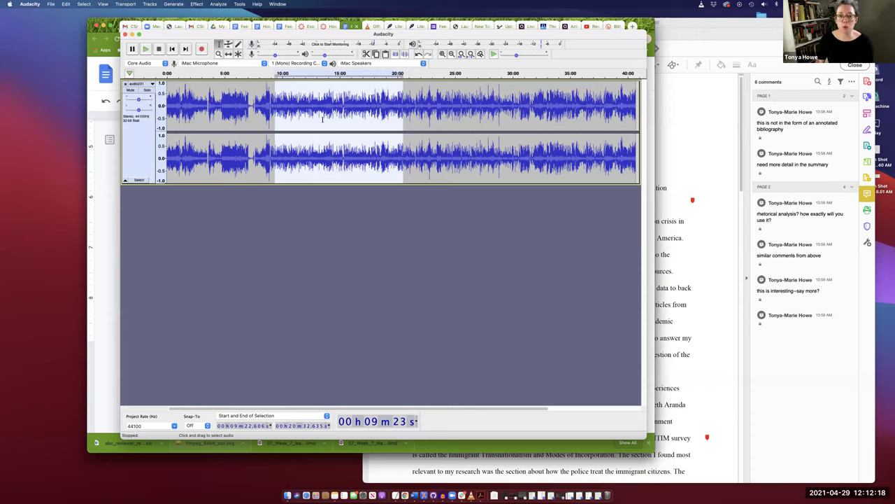
click(247, 163)
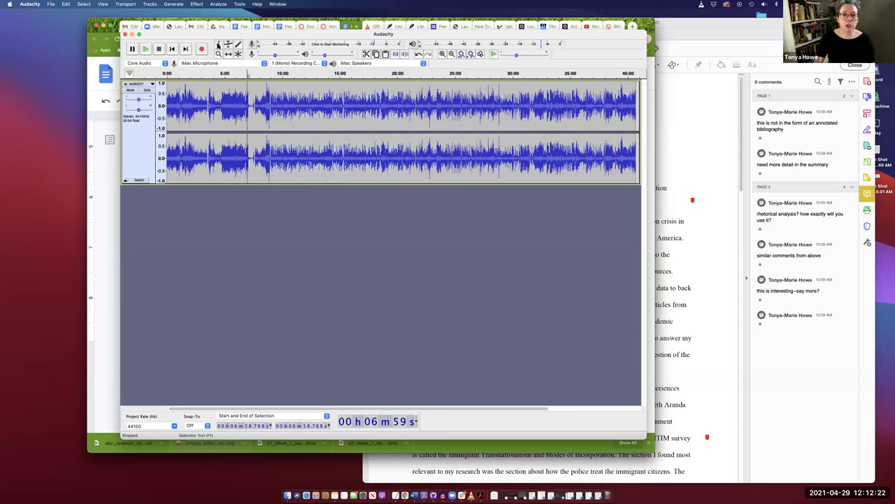
Place the cursor at about 22:27, play the audio from there, restart it and stop playback.
click(423, 102)
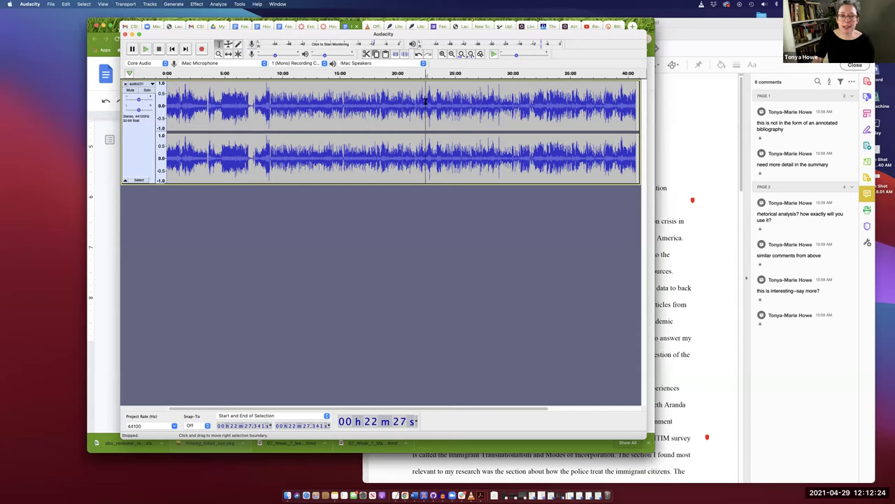
click(146, 49)
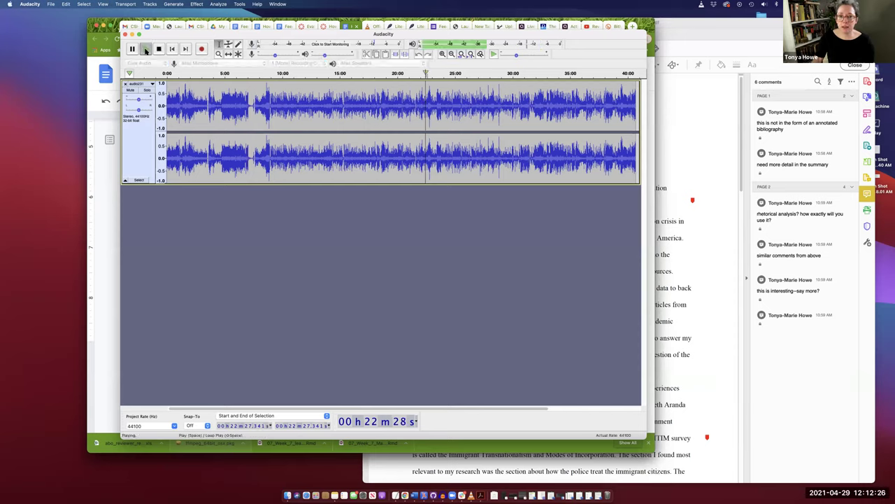
click(145, 49)
click(145, 49)
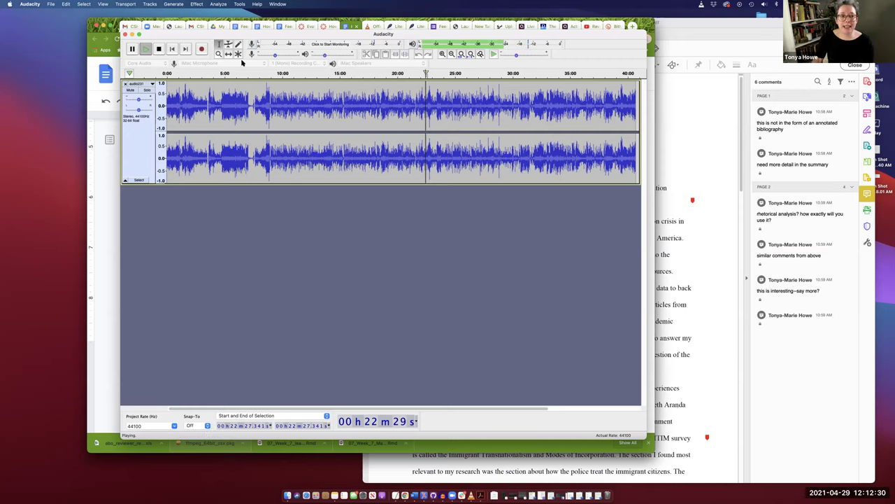
click(158, 49)
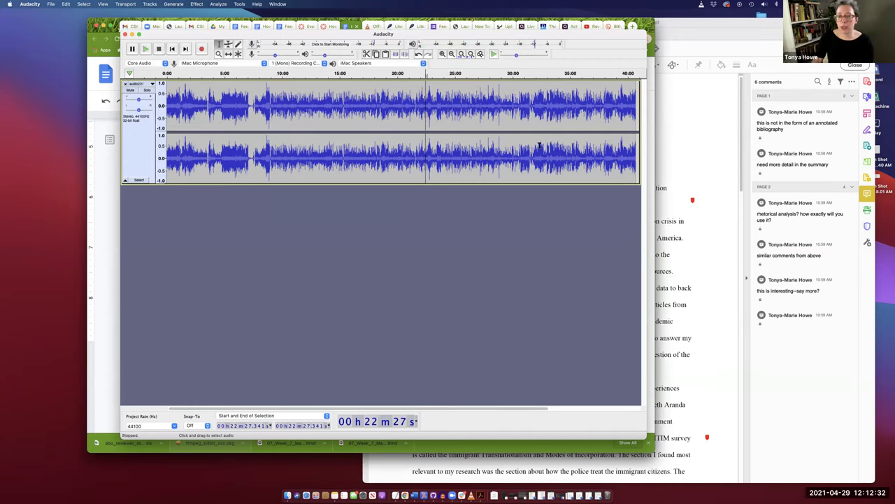
Place the cursor at about 29:42 and switch to the "How to Create with Audacity" guide in Chrome.
click(509, 117)
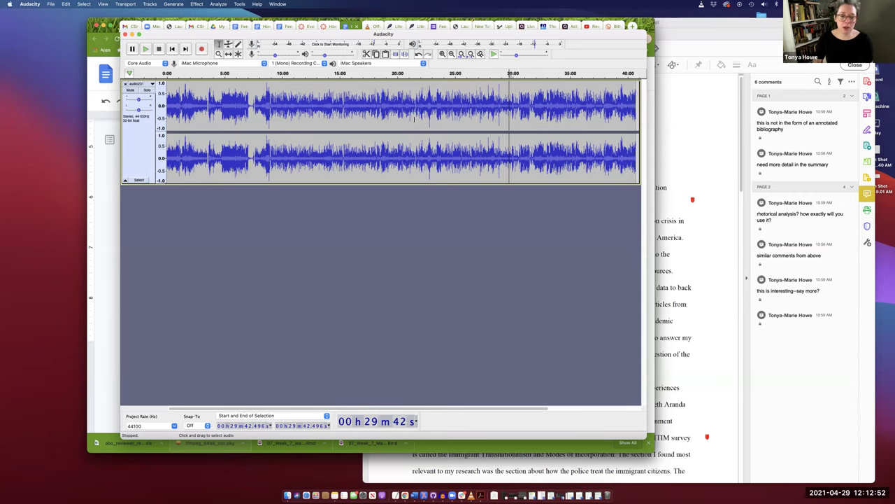
key(super+Tab)
key(super+Tab)
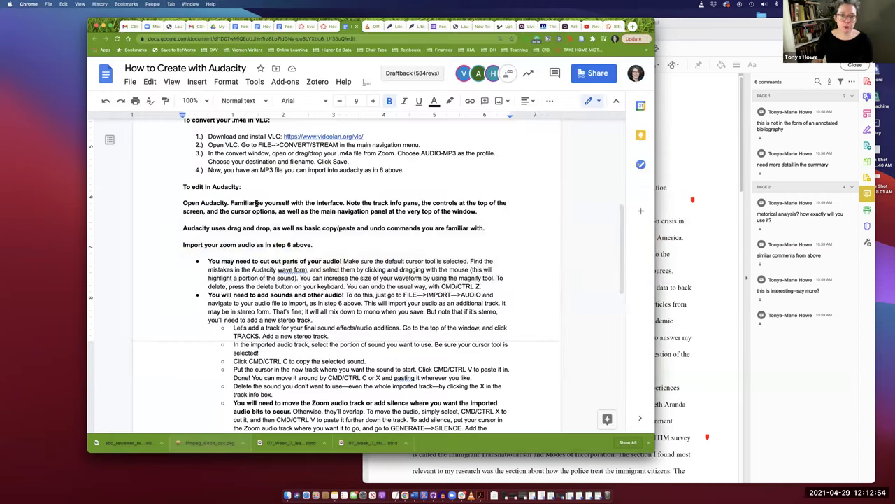
Examine the guide's "To edit in Audacity" section, highlighting the copy/paste and undo note and the instructions for cutting out audio.
scroll(289, 245, down, 2)
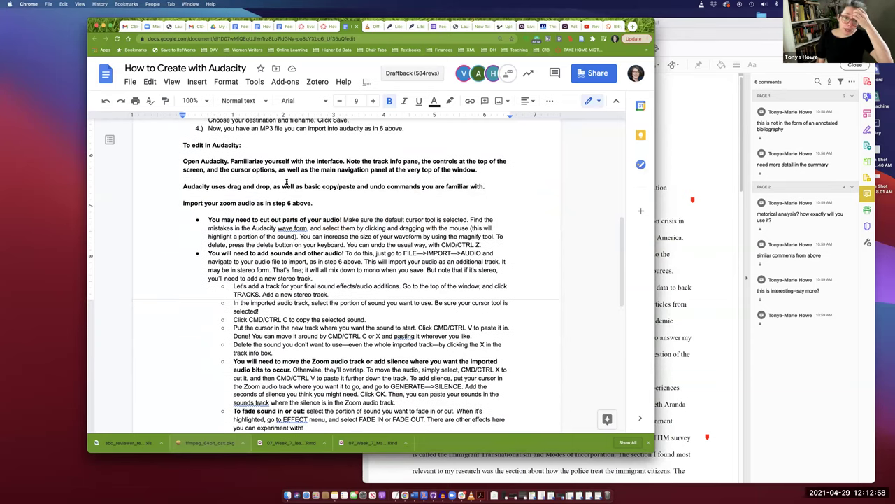
drag(228, 186, 436, 186)
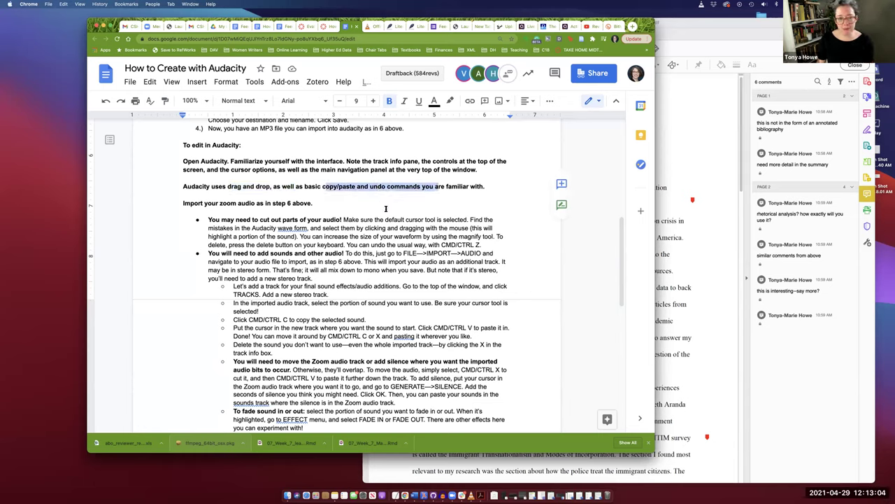
click(226, 212)
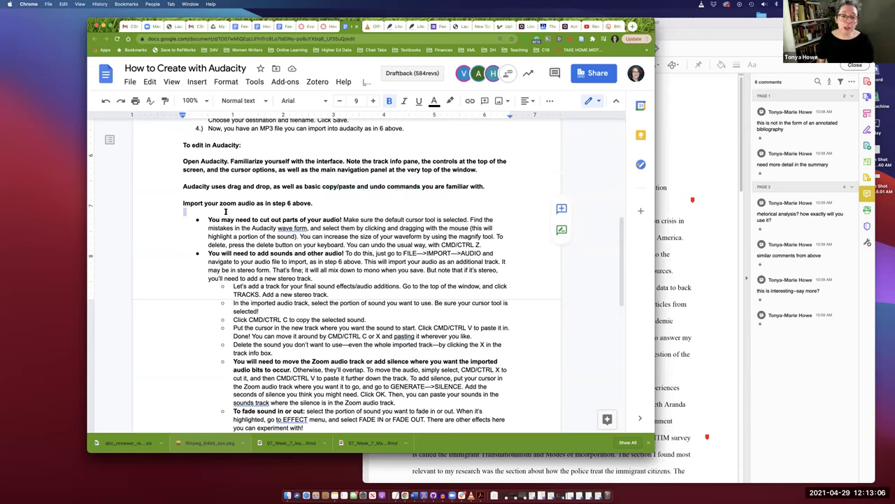
drag(208, 219, 342, 219)
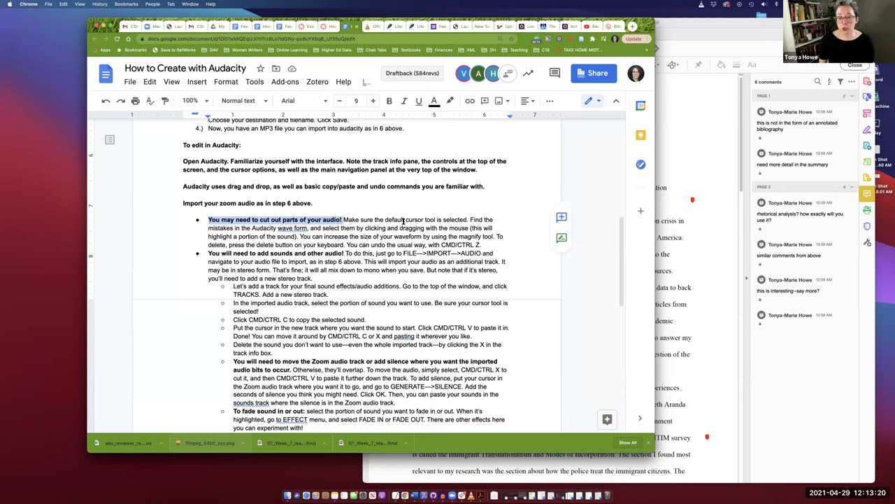
drag(324, 229, 408, 229)
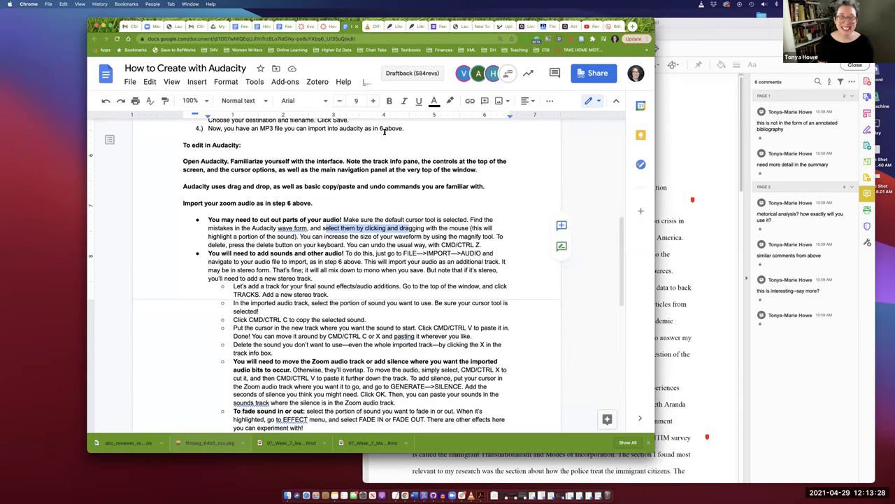
Switch to Audacity, play the imported audio from about 6:53 and stop playback.
key(super+Tab)
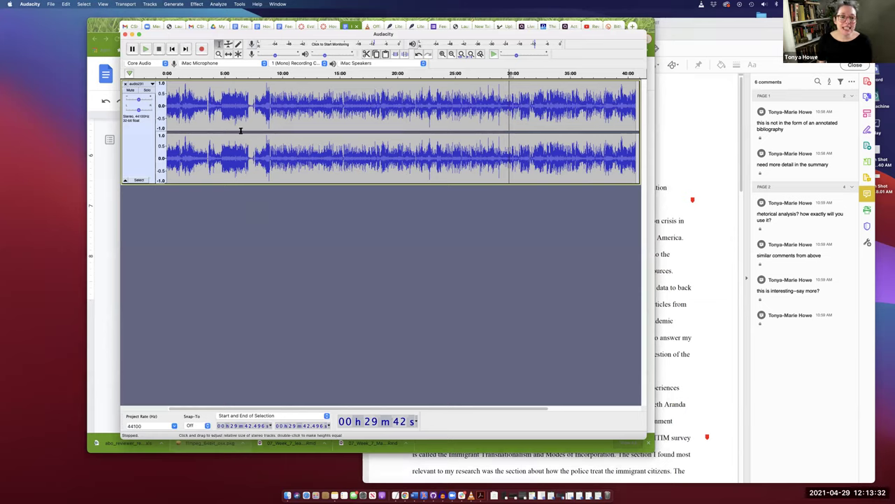
click(175, 105)
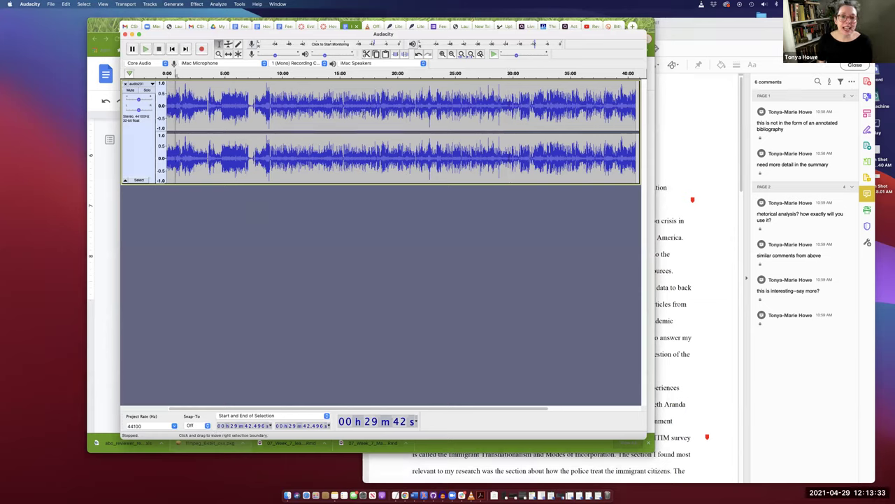
click(246, 103)
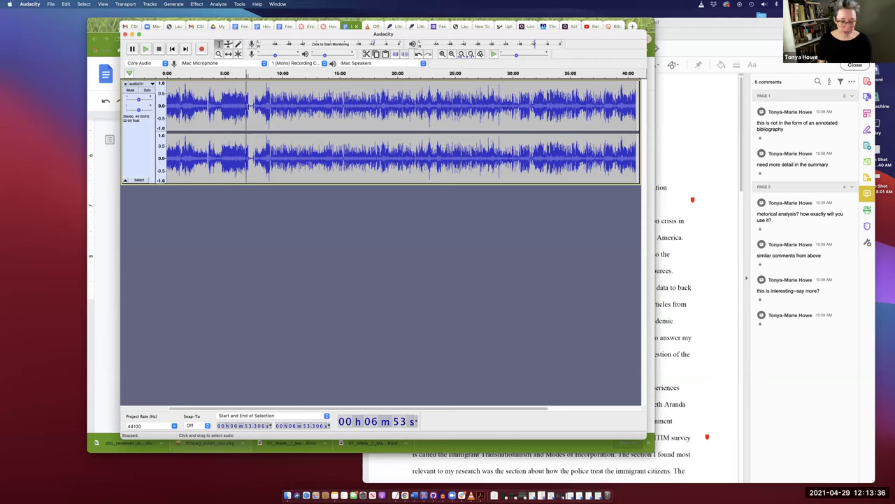
key(space)
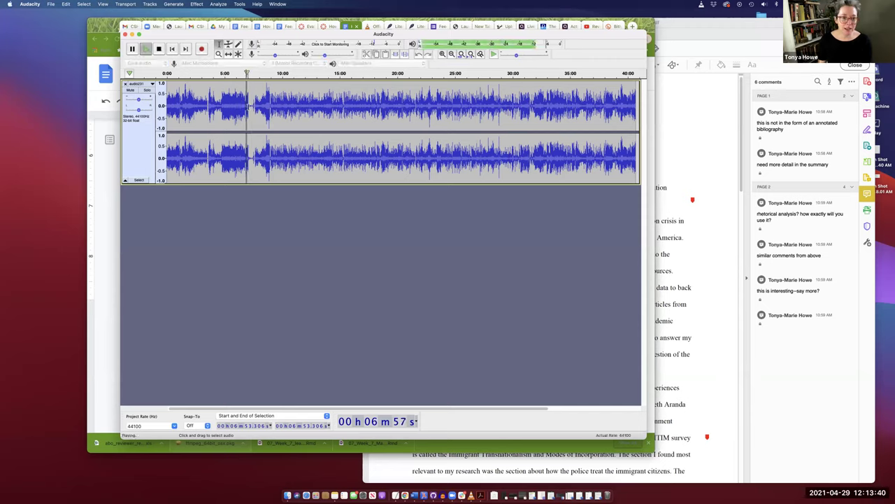
key(space)
Listen to the audio from about 3:20 and from about 29:08, and stop playback.
click(203, 105)
click(206, 105)
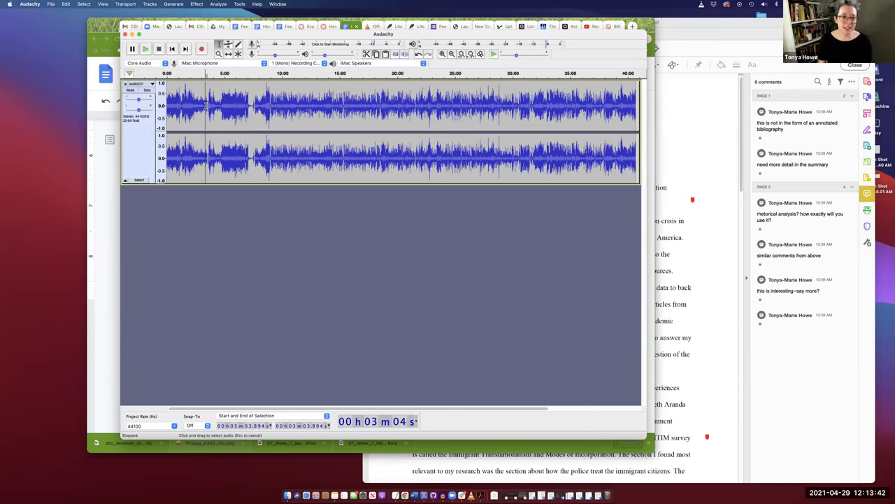
key(space)
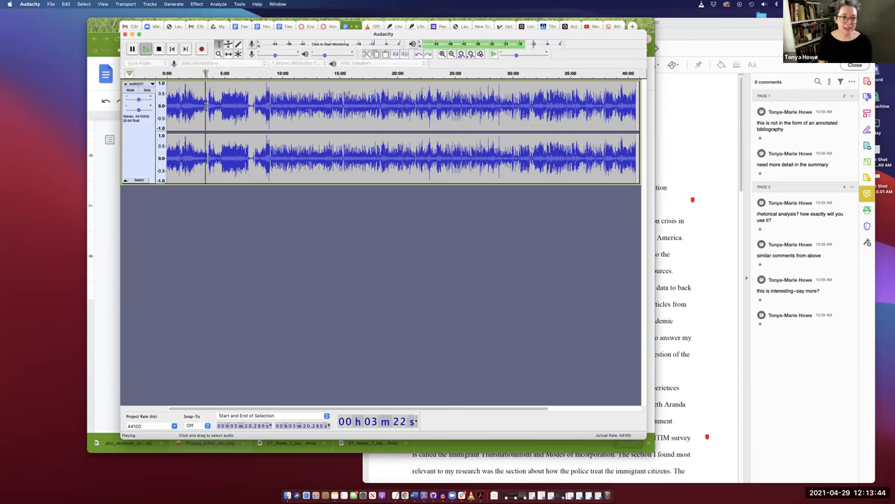
click(501, 110)
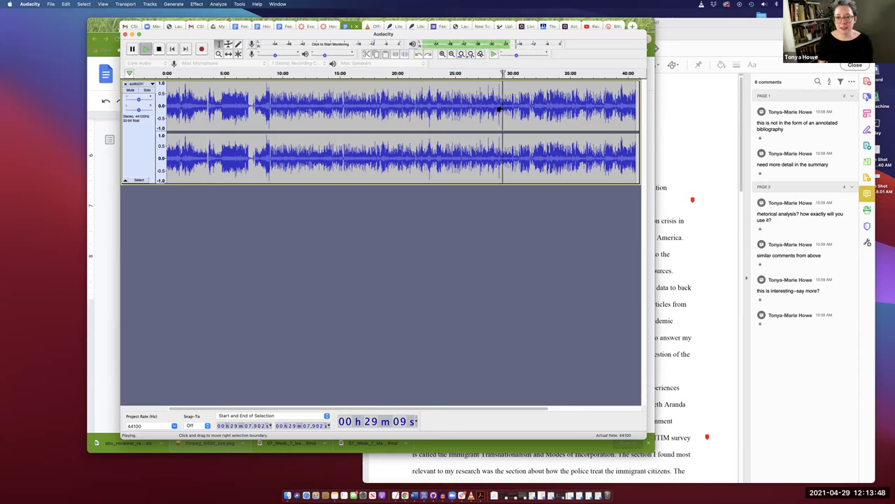
key(space)
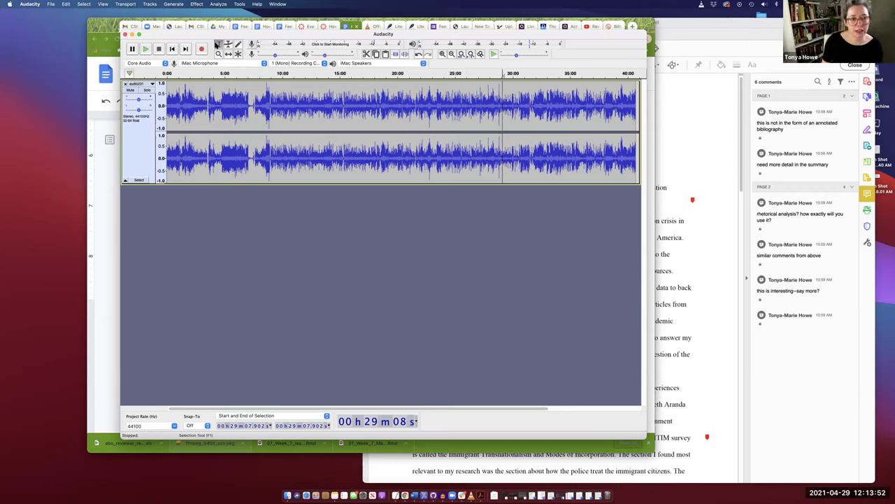
Place the cursor at about 28:38 with the Selection tool, play a short stretch and stop playback.
click(218, 53)
click(502, 114)
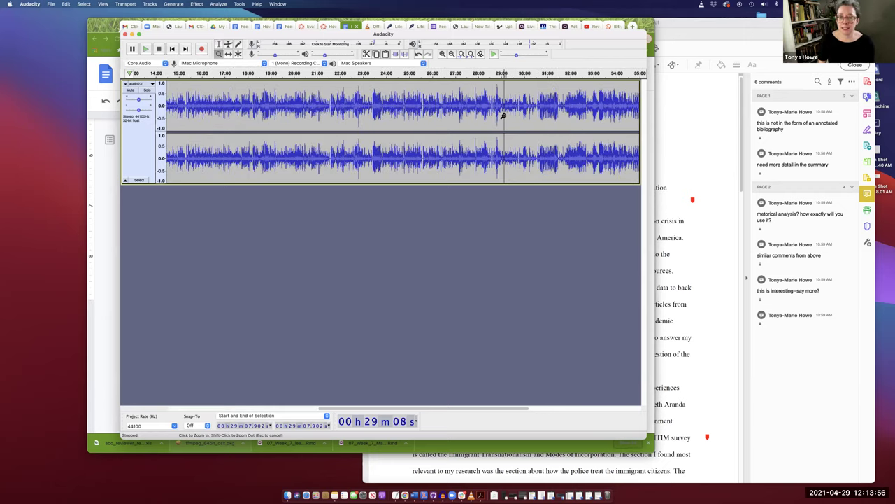
click(502, 116)
click(502, 116)
click(502, 116)
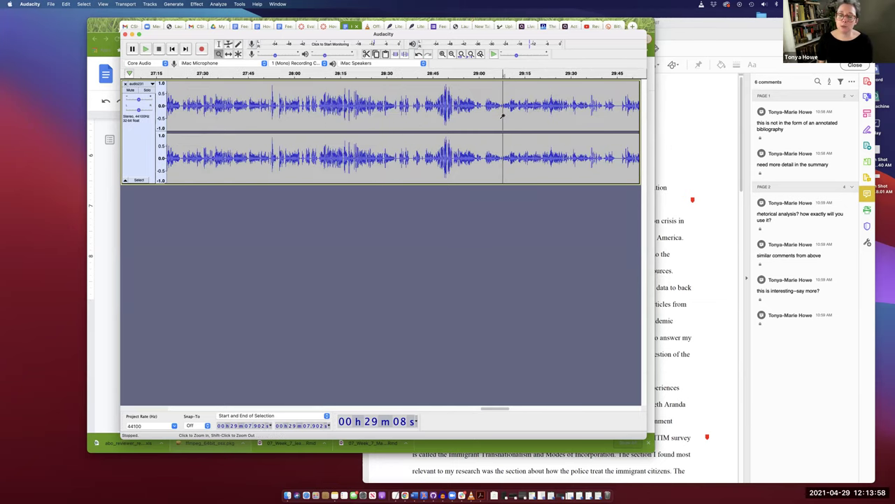
click(219, 44)
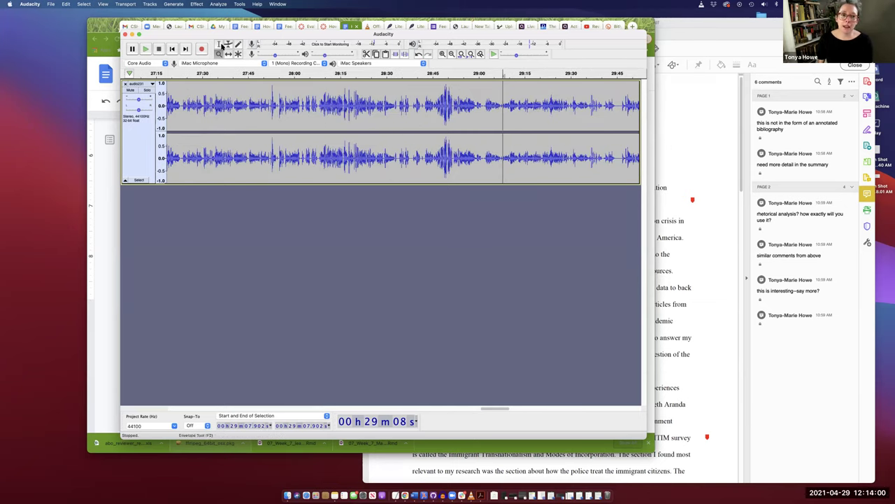
drag(409, 105, 411, 105)
click(410, 105)
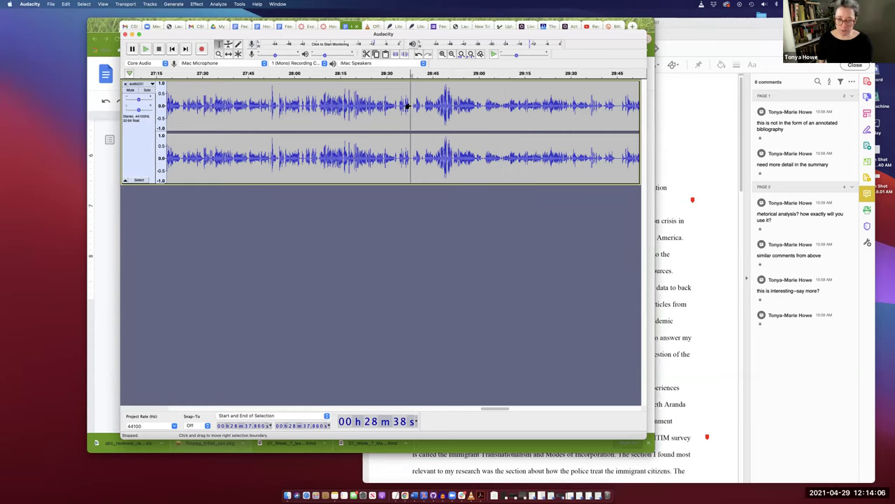
key(space)
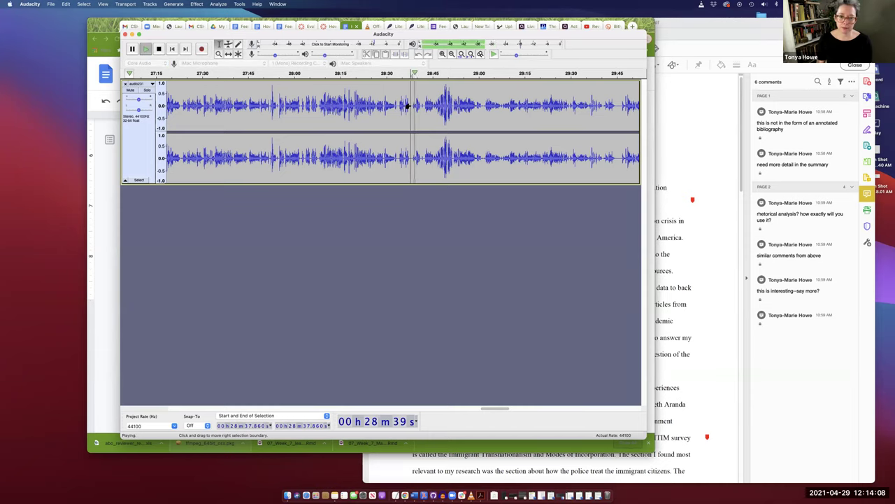
key(space)
Move the cursor to about 28:34, play the audio from there, restart it and stop playback.
click(399, 105)
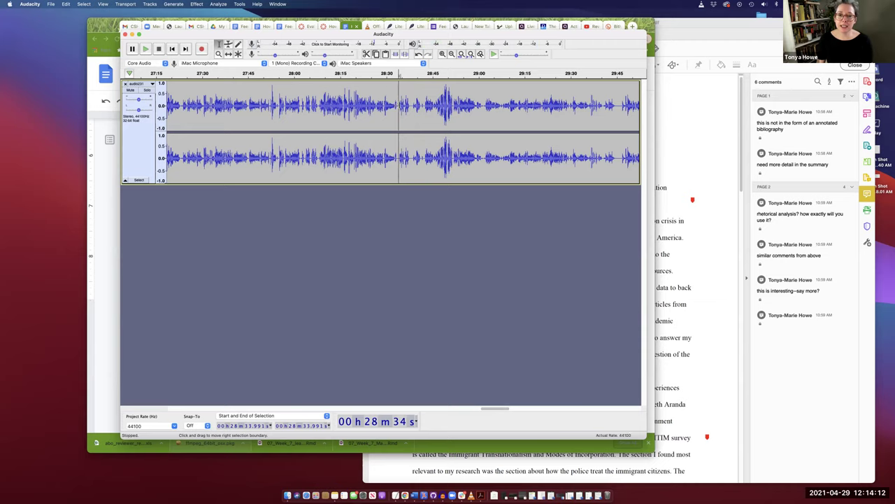
key(space)
key(space)
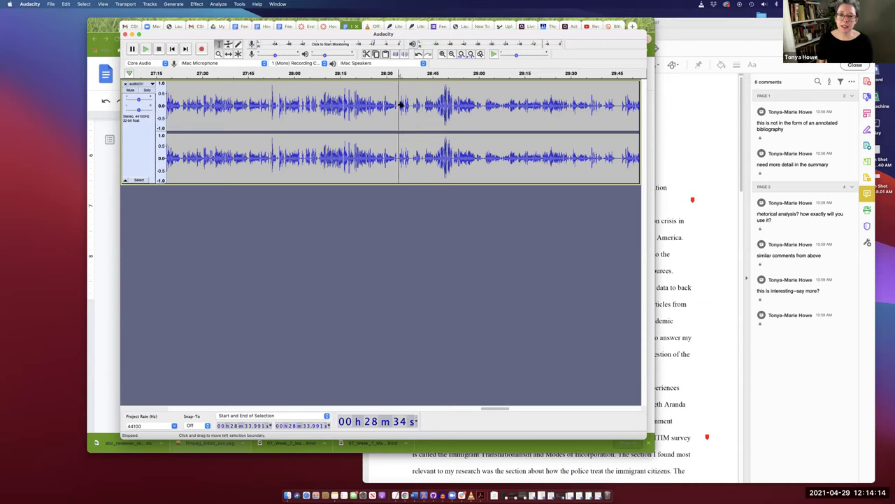
key(space)
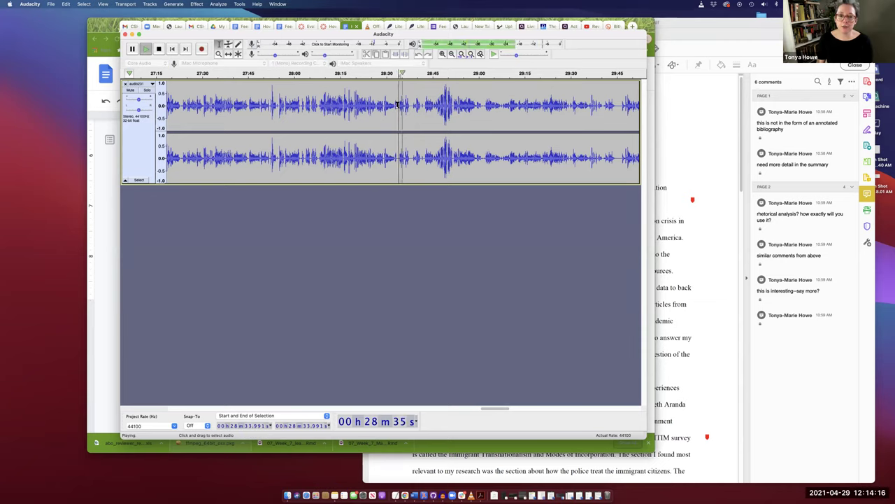
key(space)
Select the audio from about 28:34 to 29:45 and delete it.
drag(398, 105, 484, 108)
drag(580, 103, 615, 104)
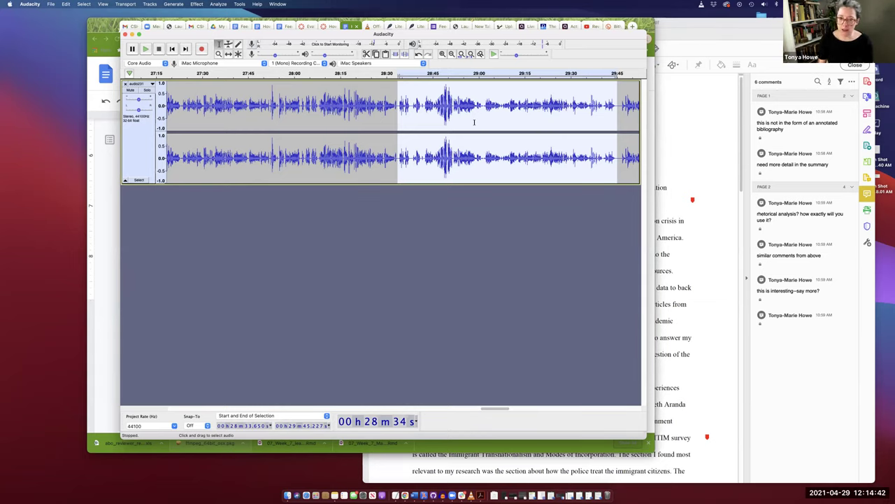
key(Delete)
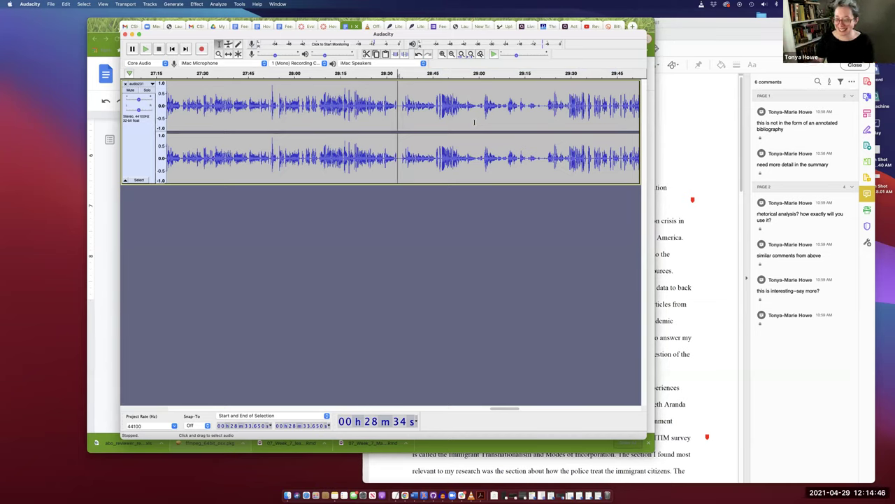
Play across the cut from about 28:32, stop playback and delete the audio from about 28:34 to 29:21.
click(394, 157)
key(space)
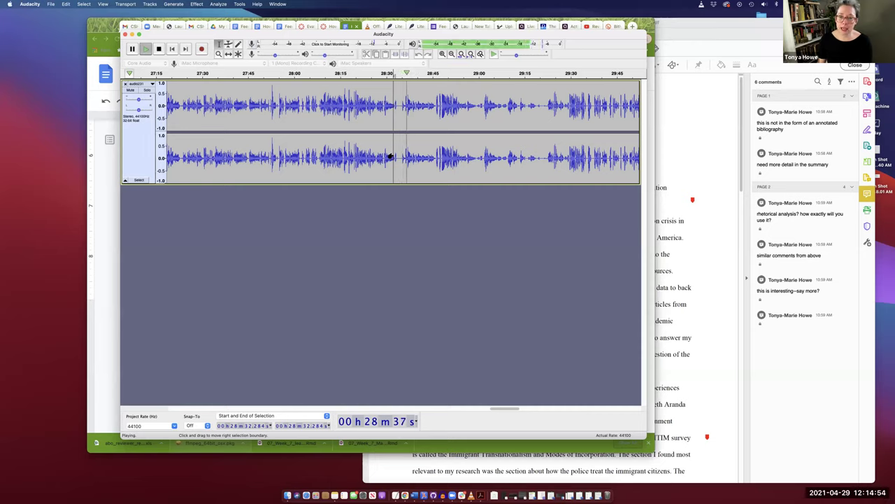
key(space)
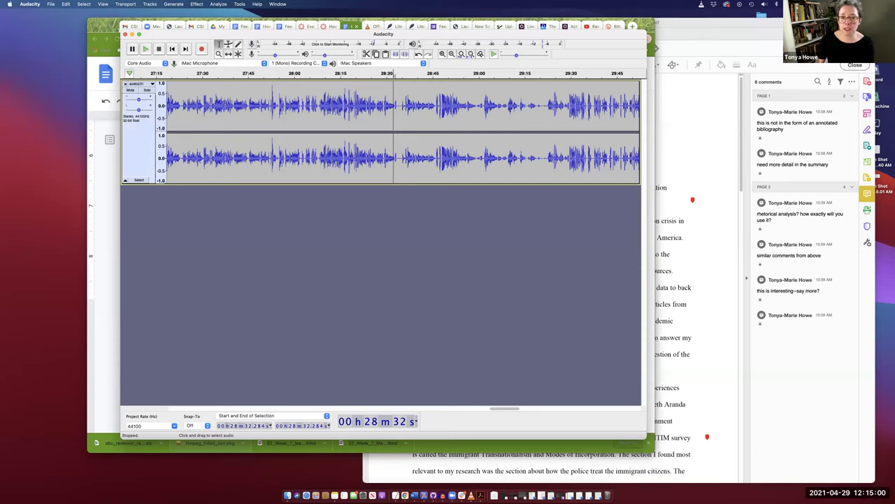
drag(398, 106, 540, 107)
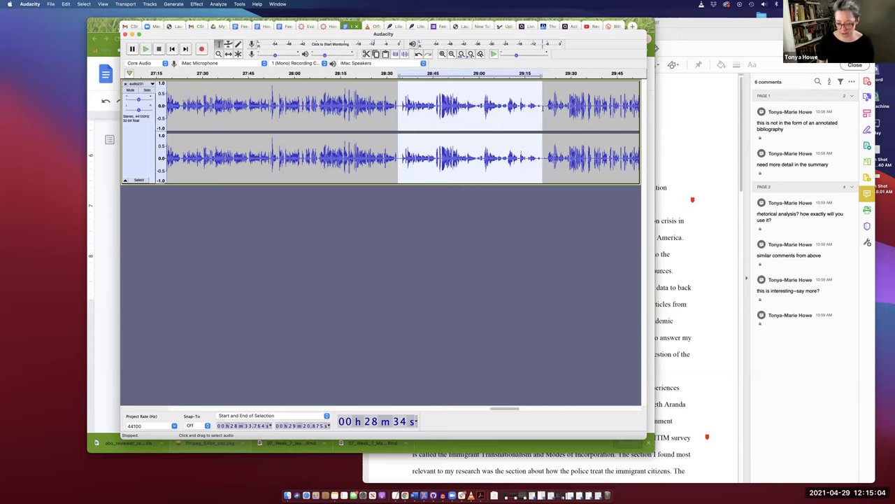
key(Delete)
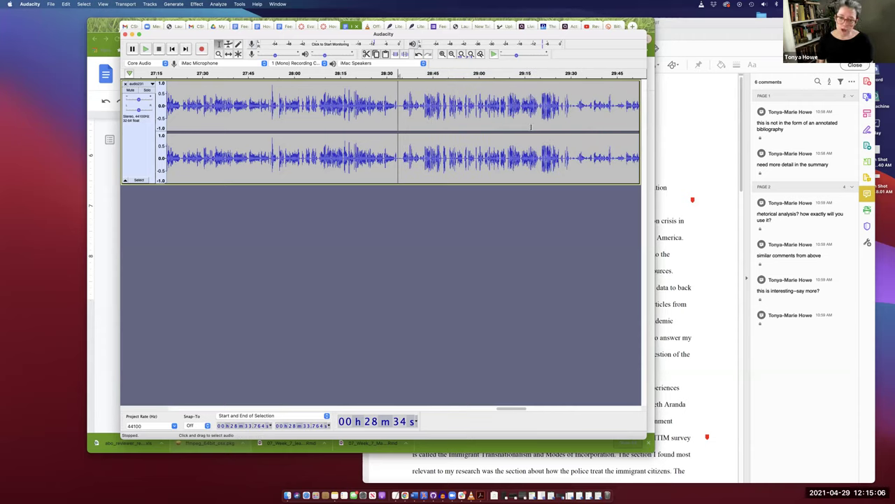
Switch to the guide in Chrome and highlight "You will need to add sounds and other audio!" to read its import instructions.
key(super+Tab)
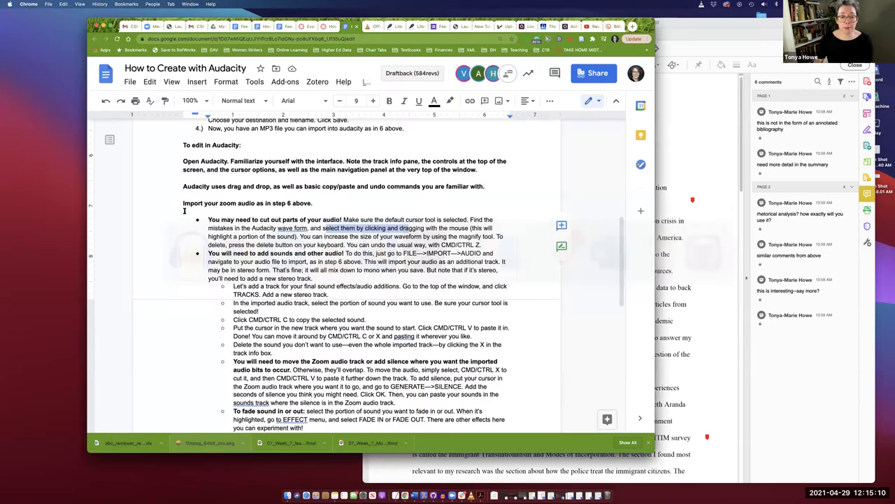
click(270, 287)
drag(208, 253, 345, 254)
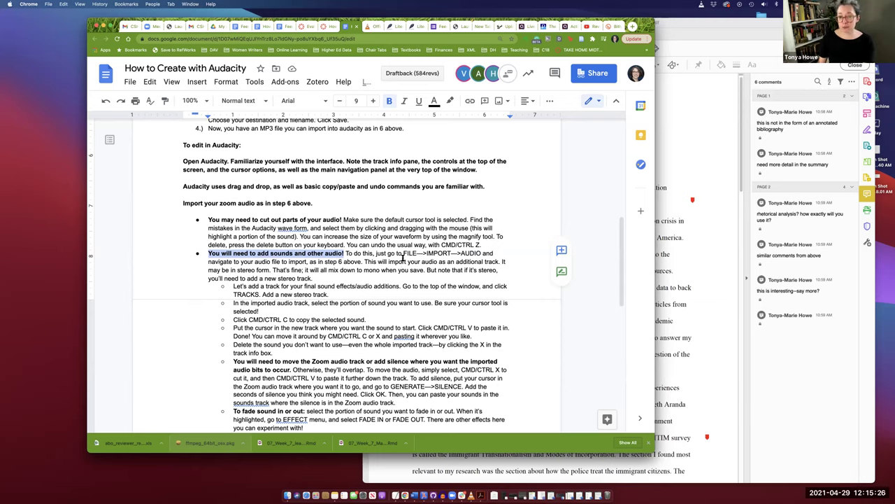
click(478, 254)
Switch to Audacity and open the file chooser for importing audio.
key(super+Tab)
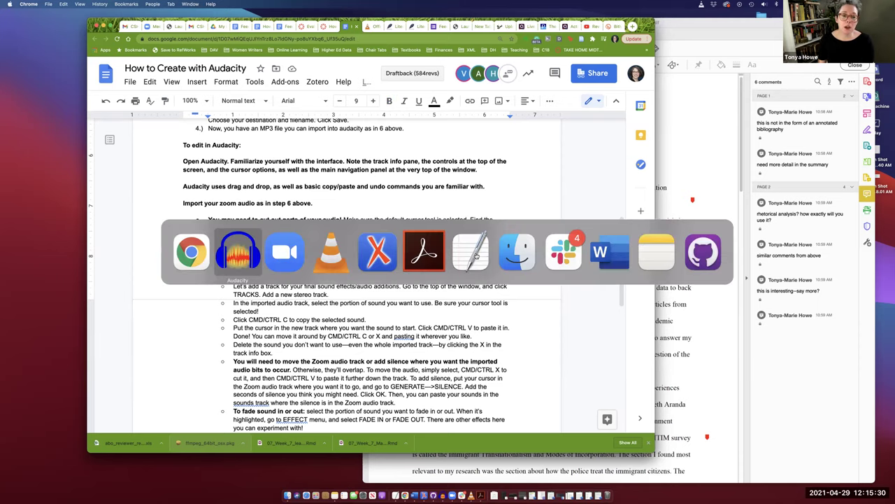
click(475, 256)
key(super+Tab)
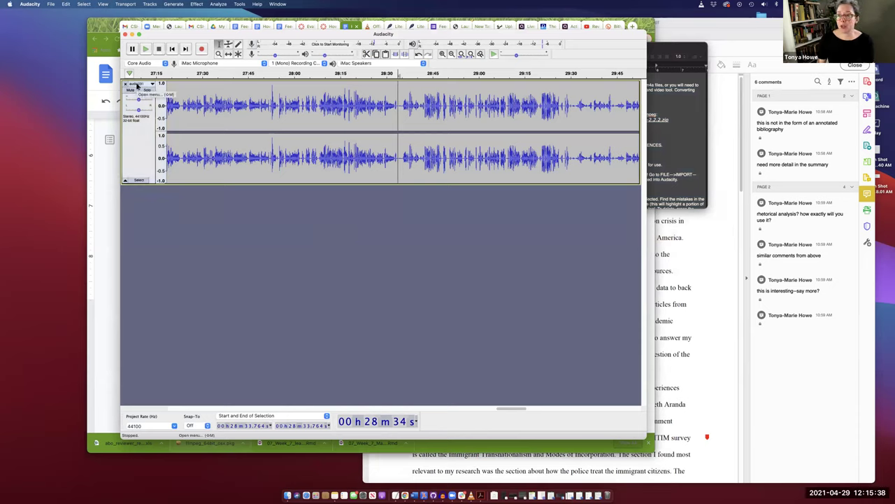
click(51, 4)
mouse_move(50, 70)
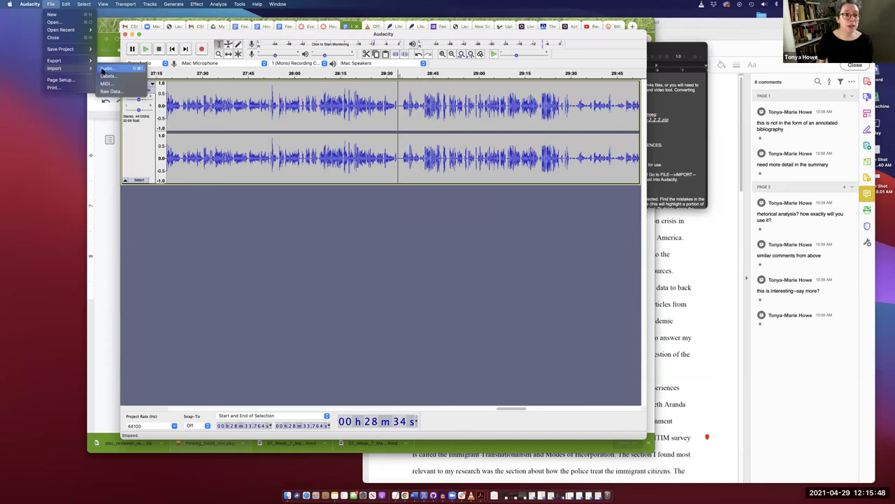
click(103, 70)
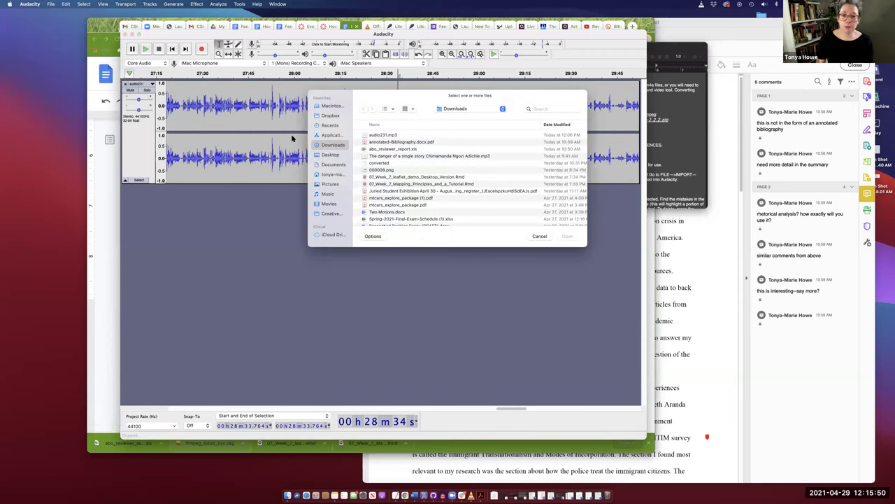
Search the computer for ".mp3" and import a music MP3 as an additional track.
click(561, 112)
text(.mp3)
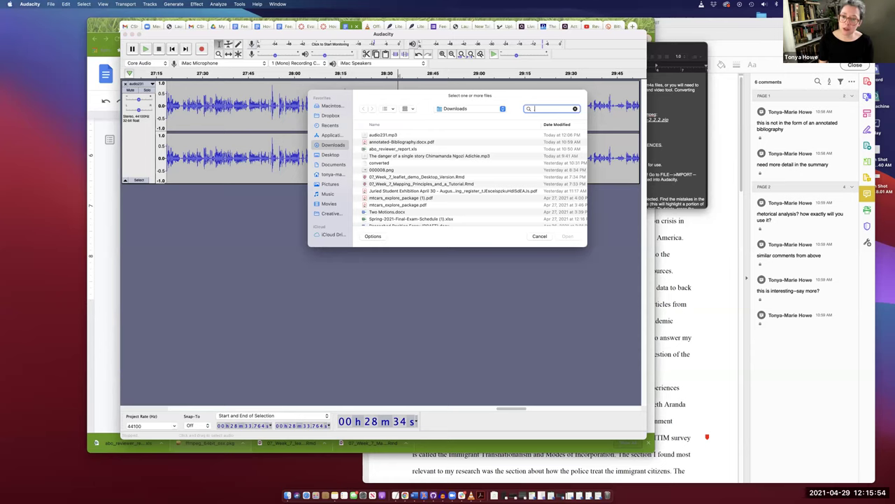
key(Down)
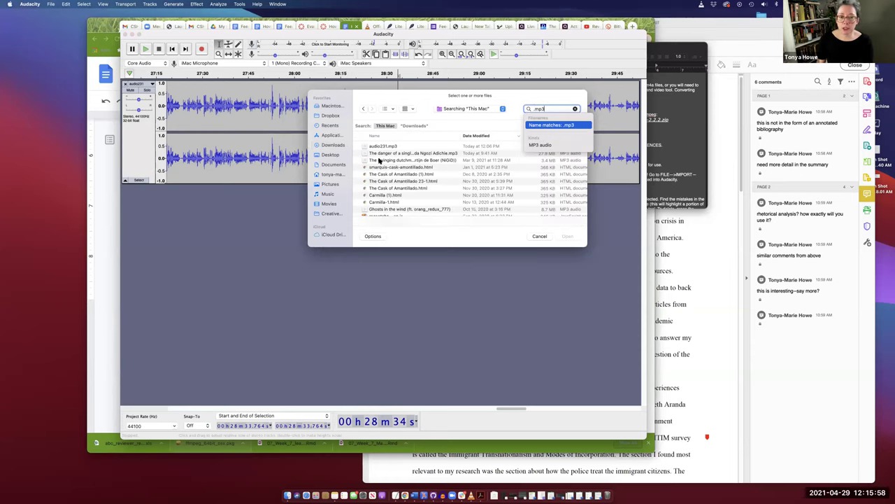
click(379, 160)
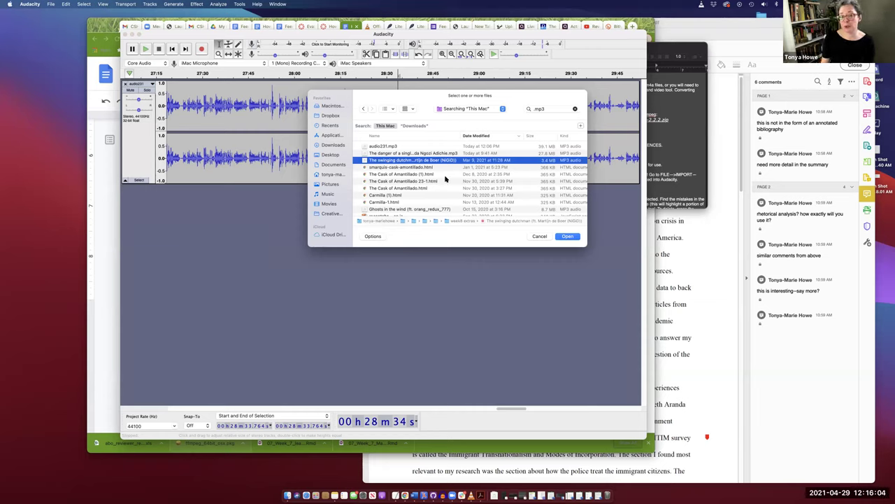
click(572, 236)
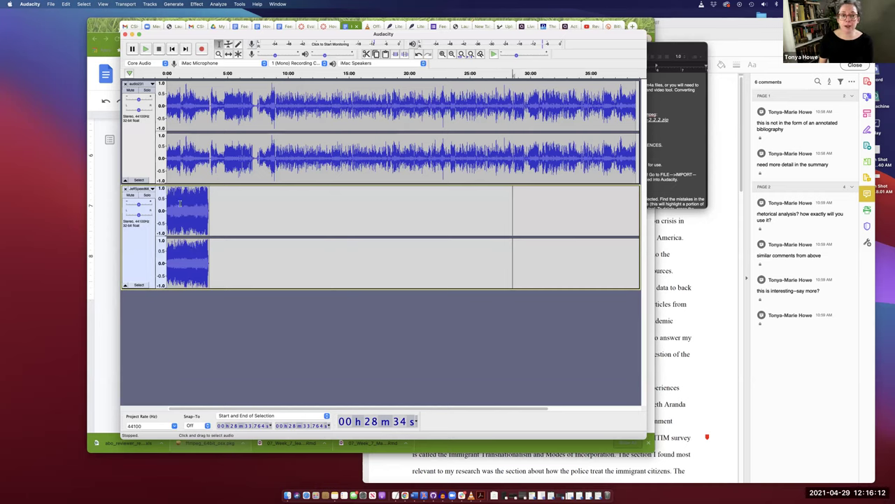
Set the cursor at about 0:31, play the Zoom audio and the music together, and stop playback.
drag(172, 143, 169, 142)
click(169, 142)
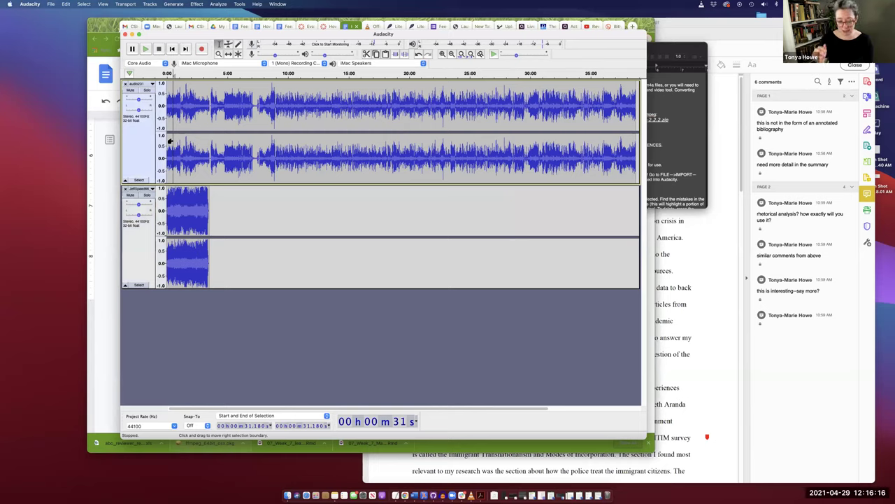
key(space)
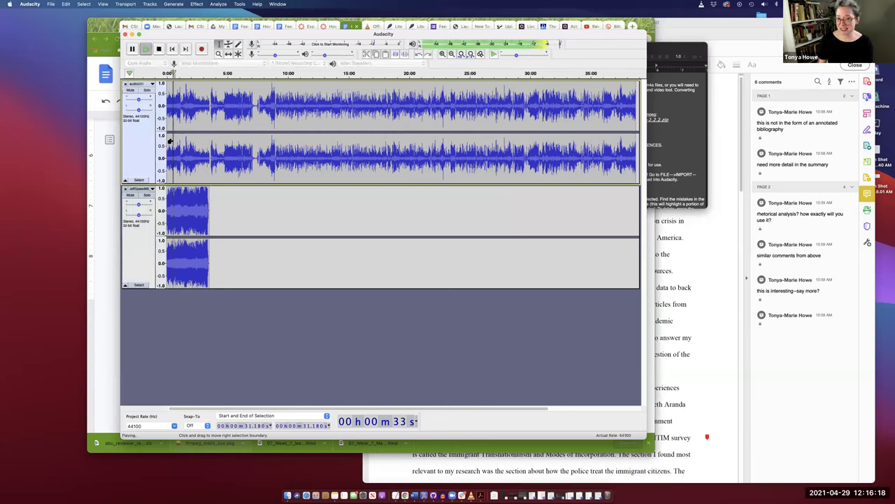
key(space)
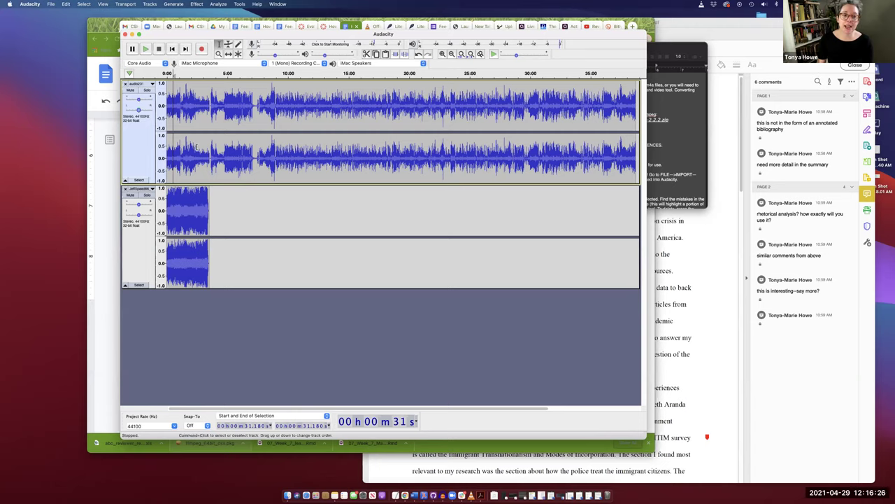
Lower the music track's gain, play both tracks from about 0:33, stop, and raise the gain back near the middle.
click(195, 216)
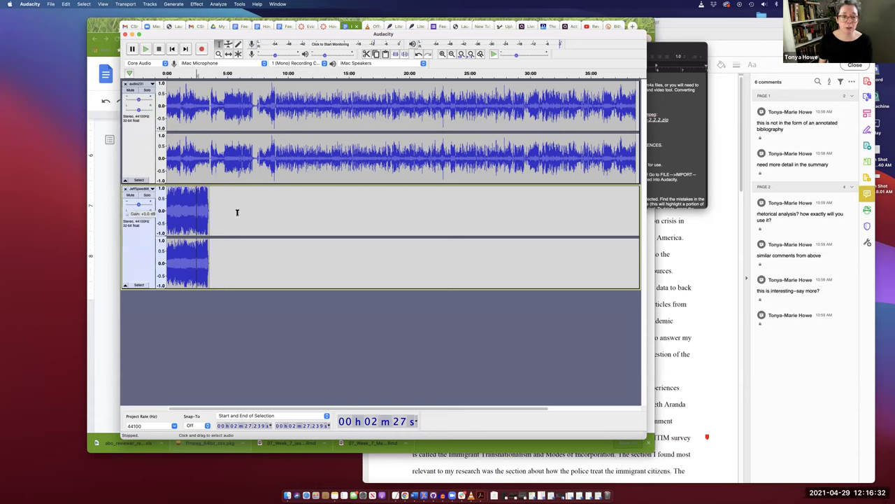
click(129, 207)
click(126, 204)
drag(126, 205, 172, 218)
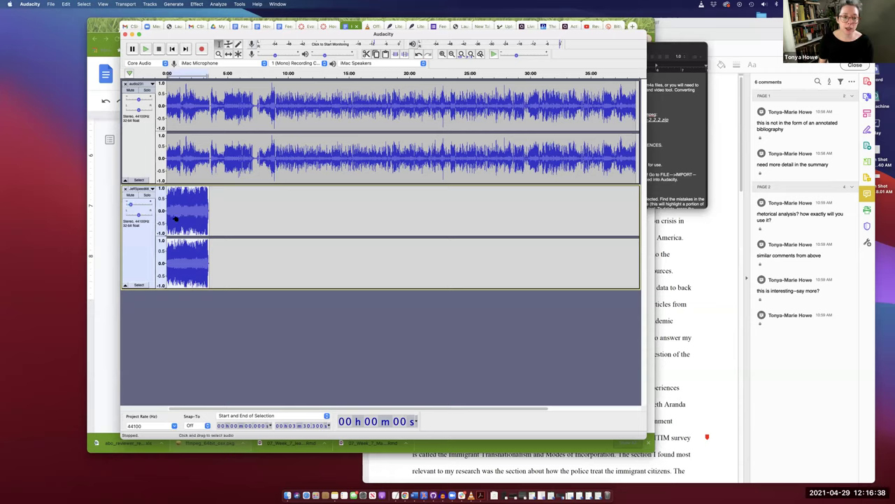
click(174, 219)
key(space)
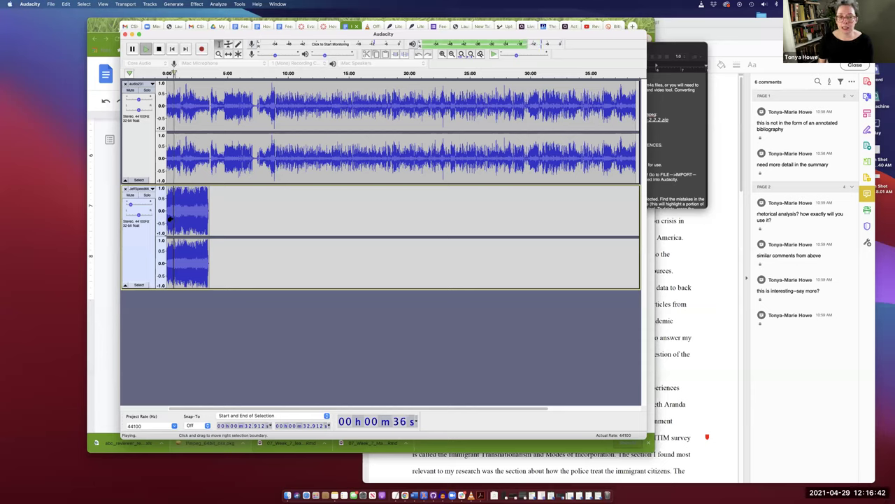
key(space)
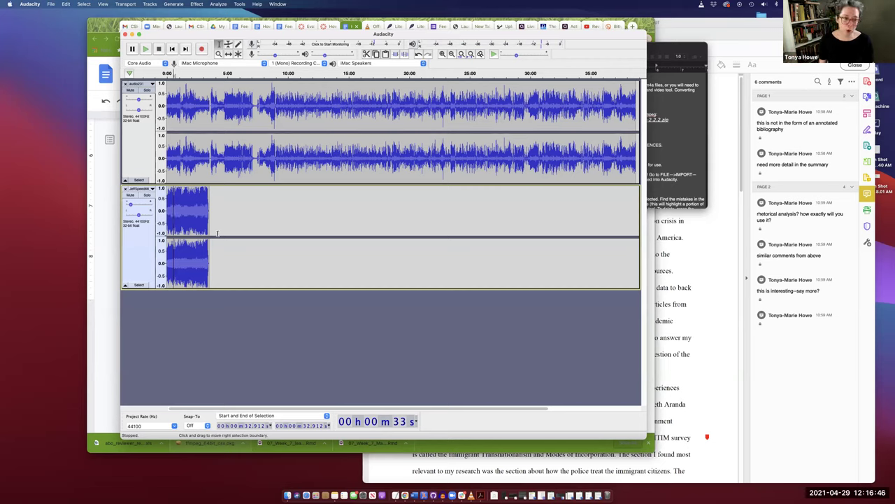
drag(136, 204, 145, 206)
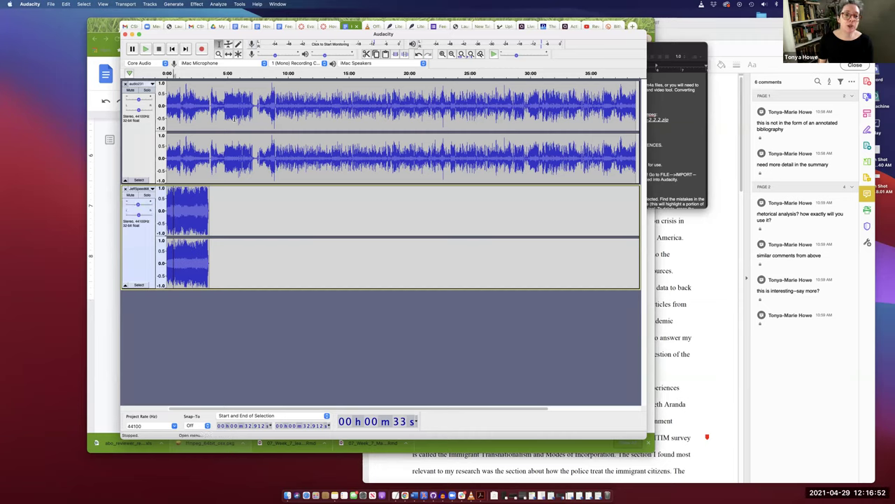
Mute the audio231 track, solo the music track, and play the music from about 0:52 before stopping.
click(131, 91)
click(175, 224)
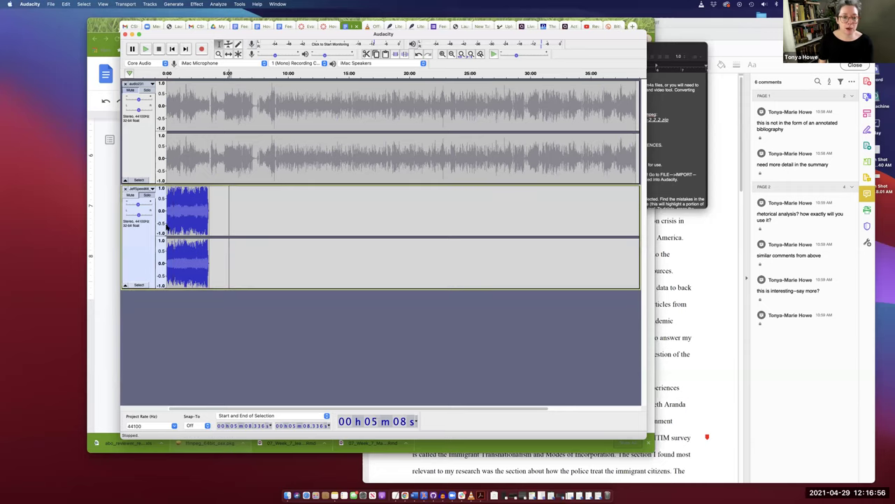
key(space)
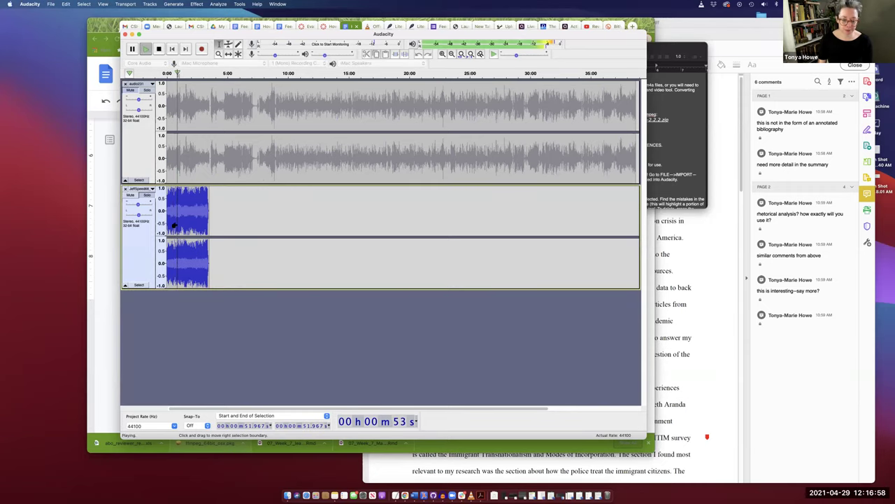
key(space)
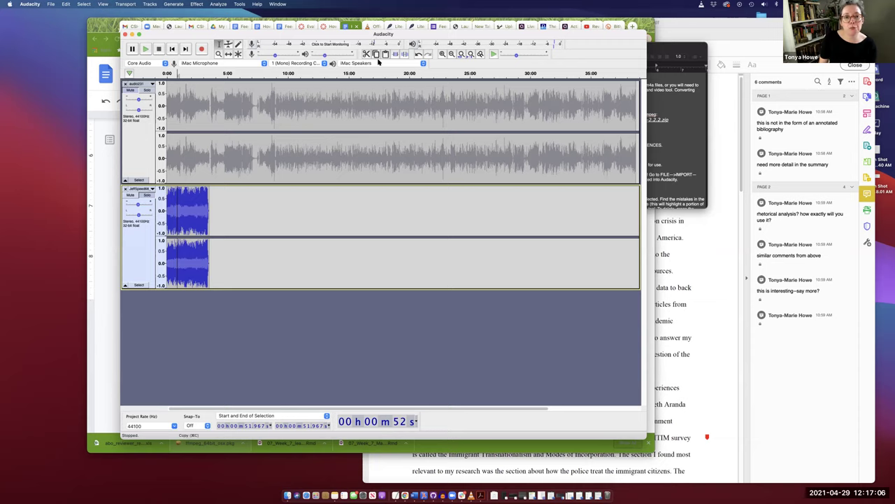
Examine the music track's opening at a finer time scale, playing it from 0:00 and stopping after the intro.
click(218, 54)
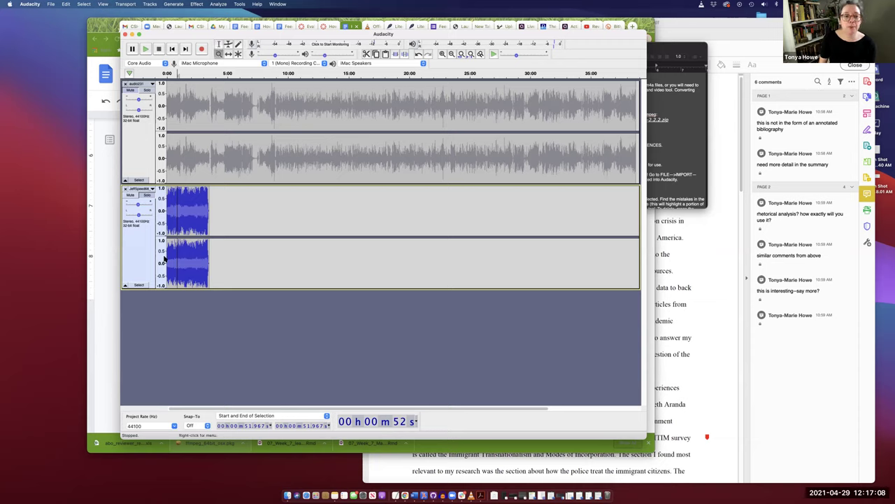
click(174, 258)
click(173, 258)
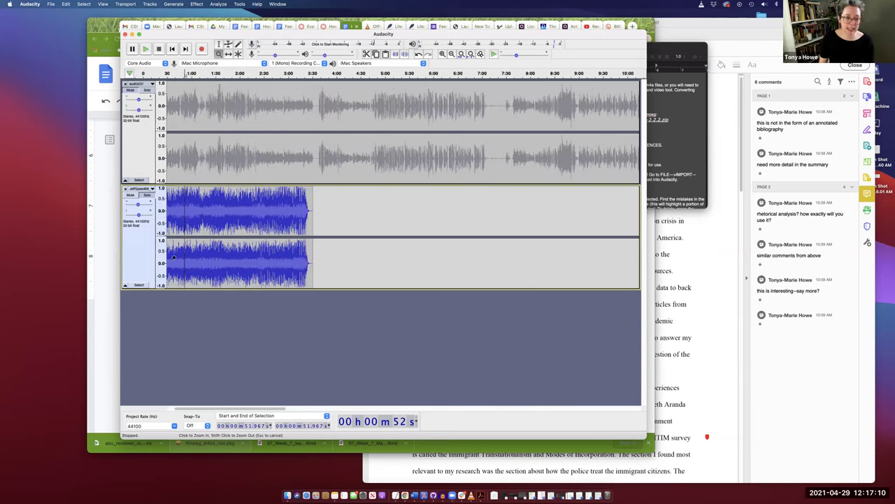
click(174, 258)
click(174, 258)
click(173, 257)
click(175, 257)
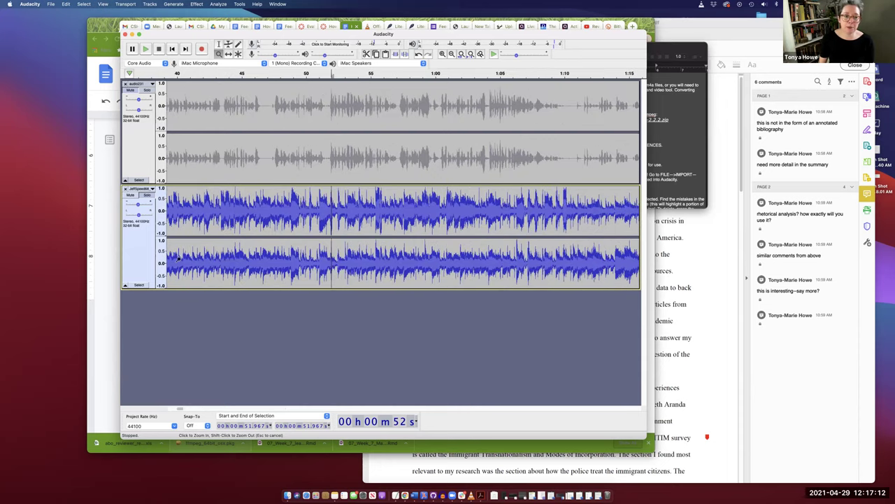
click(177, 257)
click(218, 43)
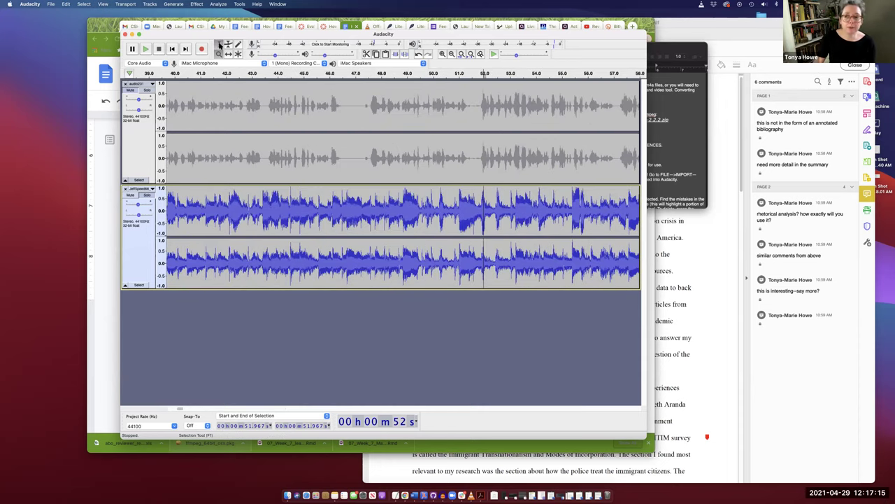
click(168, 217)
key(Left)
key(Left)
key(Left)
scroll(193, 235, left, 10)
click(167, 210)
key(space)
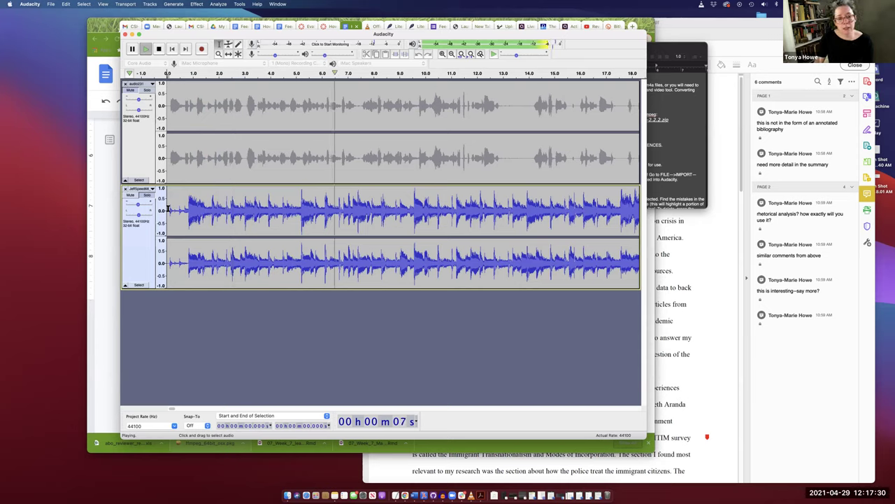
key(space)
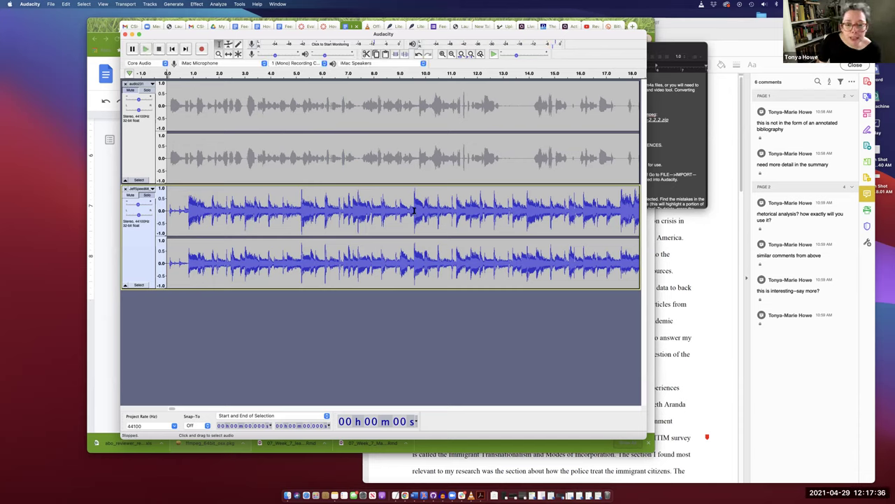
Select and copy the music track's audio from 0:00 to about 9.55 s.
drag(415, 210, 122, 221)
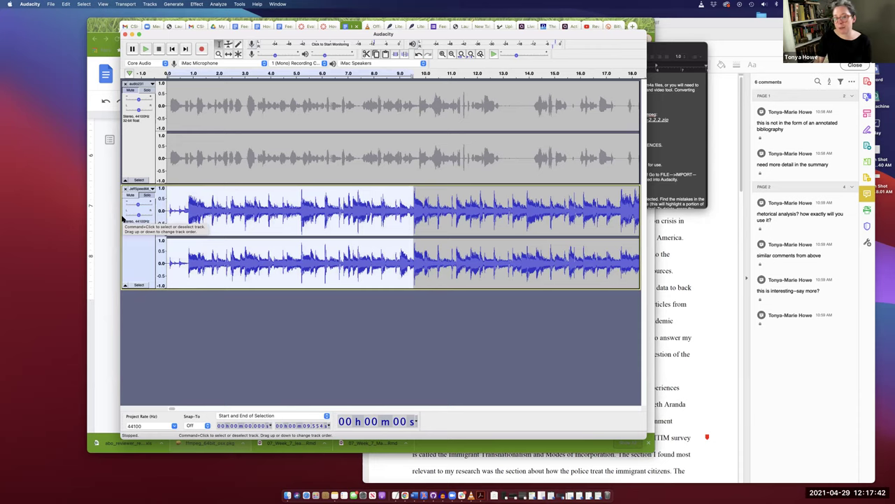
scroll(528, 247, right, 10)
scroll(528, 247, left, 10)
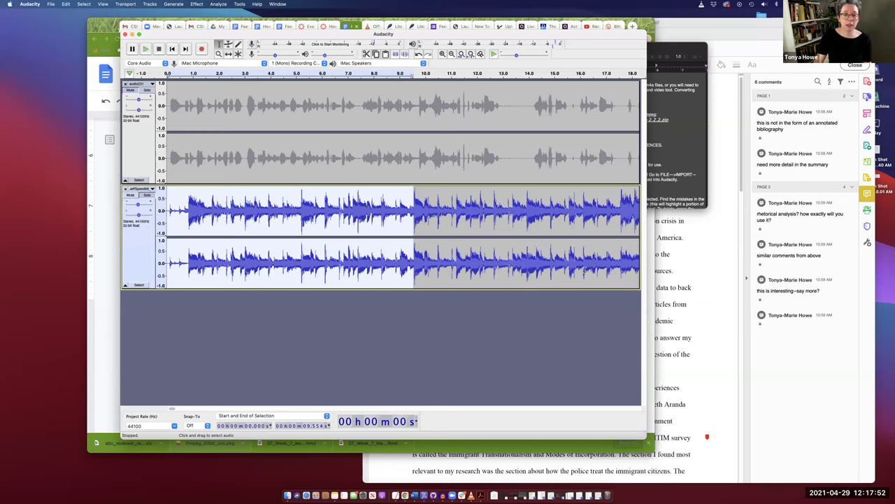
Add a new stereo track and paste the copied music clip at its start, at about 0.05 s.
click(239, 4)
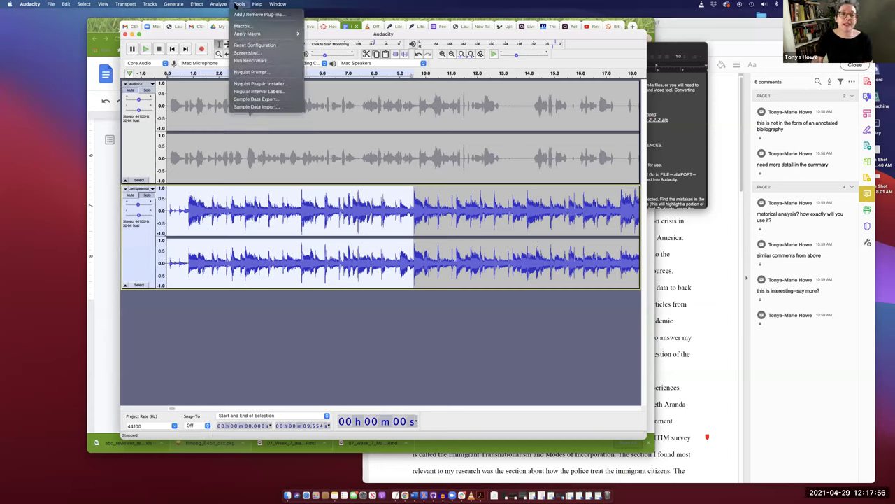
mouse_move(173, 5)
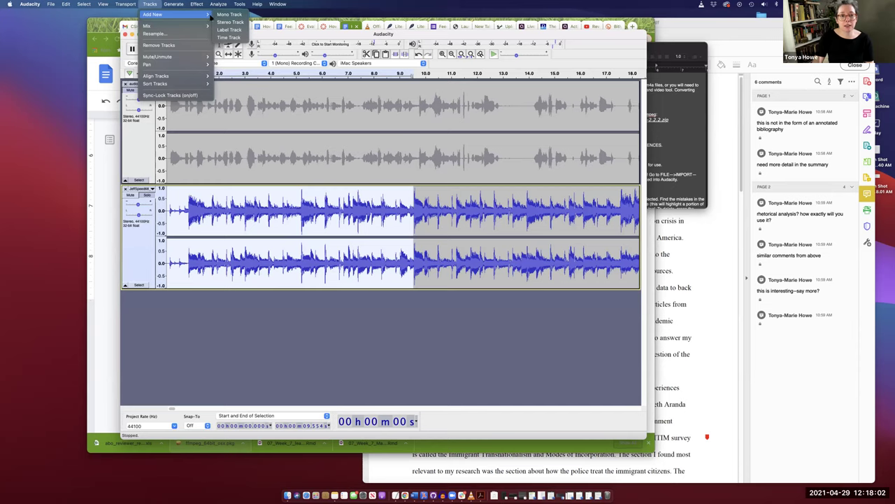
click(230, 21)
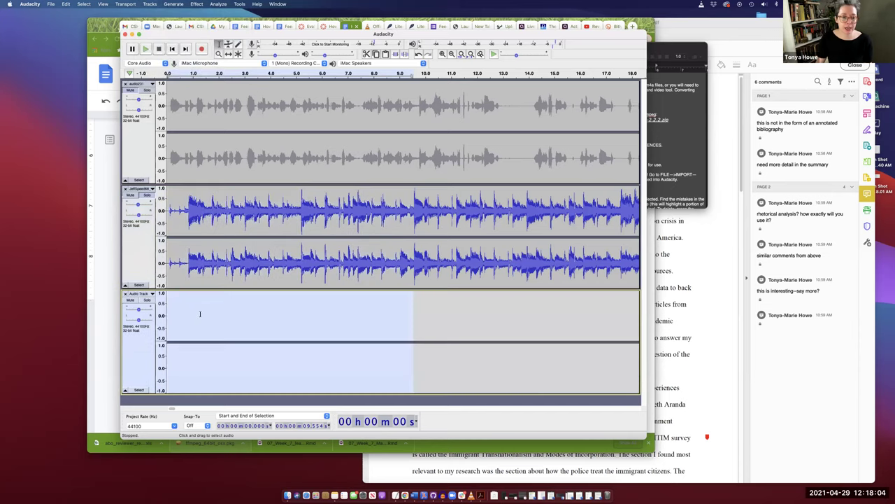
click(169, 325)
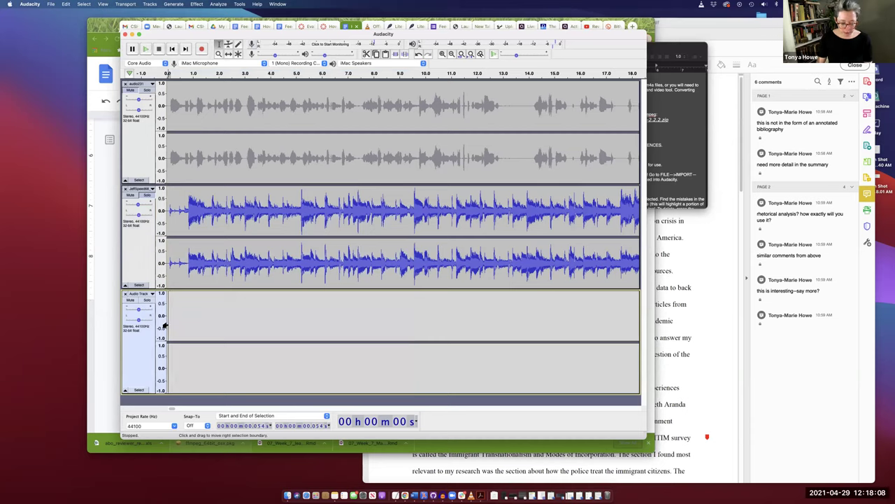
key(super+v)
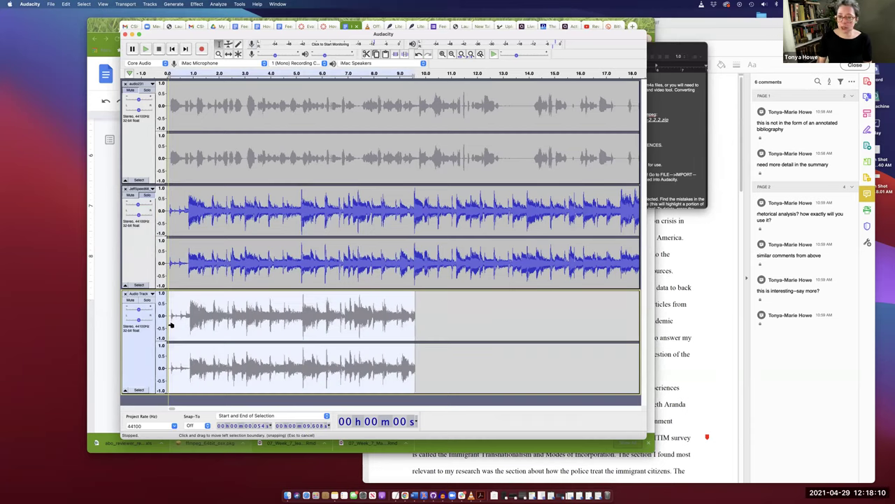
Find the ending of the full-length music track and play it from about 3:14.8 before stopping.
scroll(290, 278, right, 10)
scroll(238, 241, right, 15)
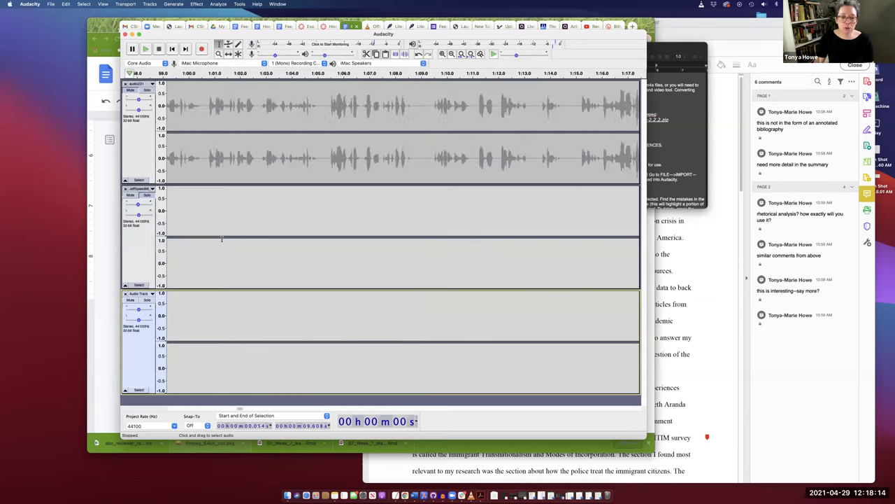
scroll(216, 239, left, 15)
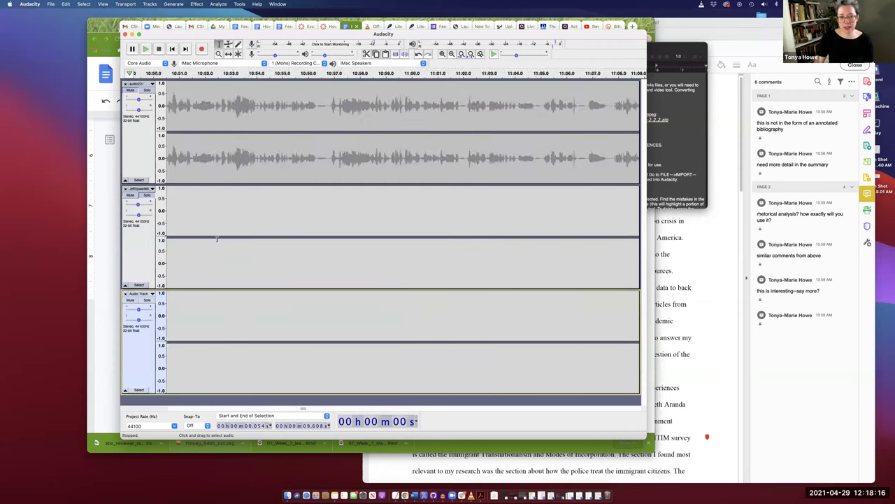
scroll(217, 238, left, 10)
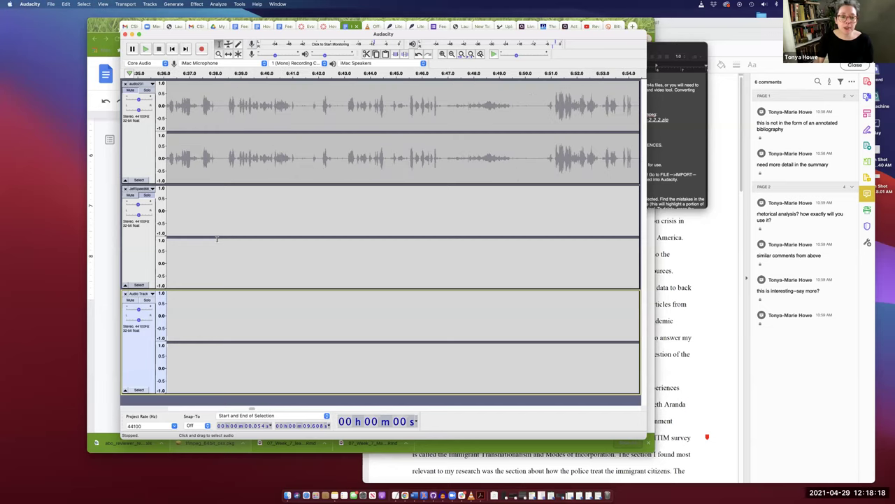
scroll(217, 238, left, 6)
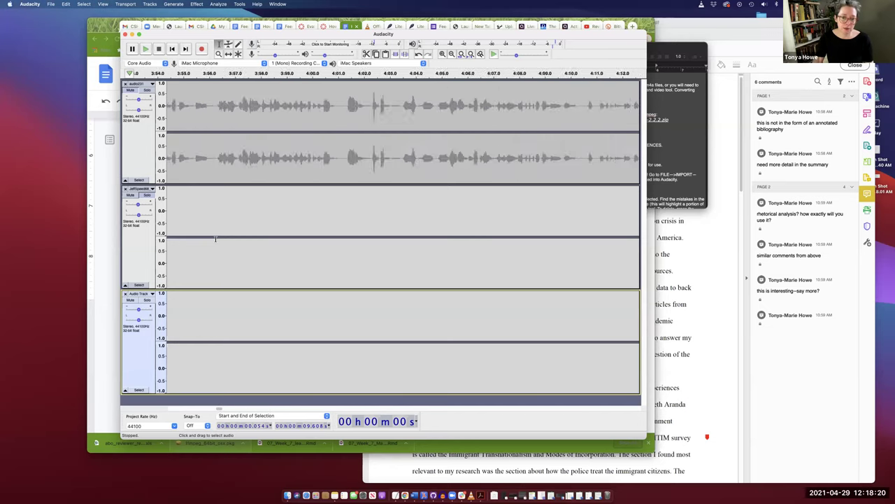
scroll(216, 241, right, 5)
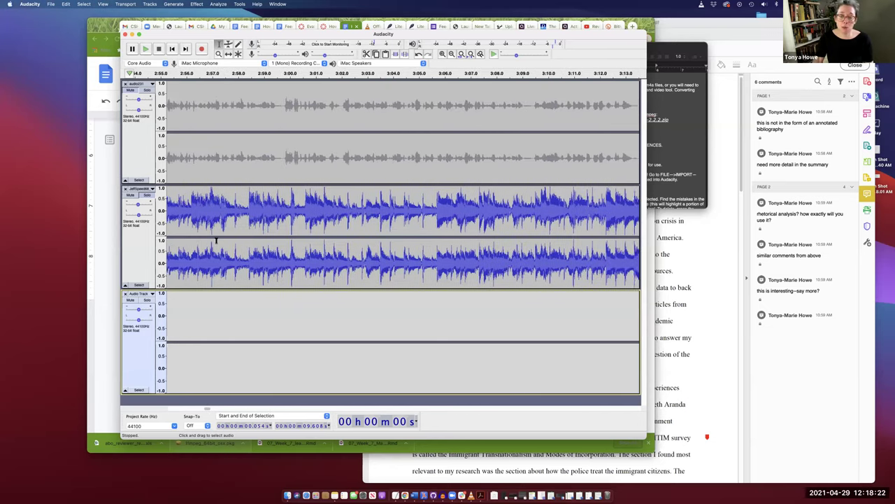
click(186, 209)
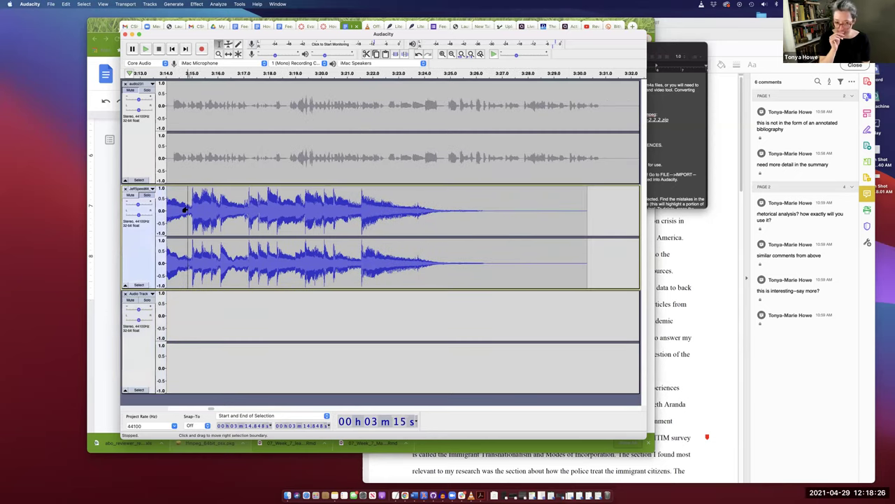
key(space)
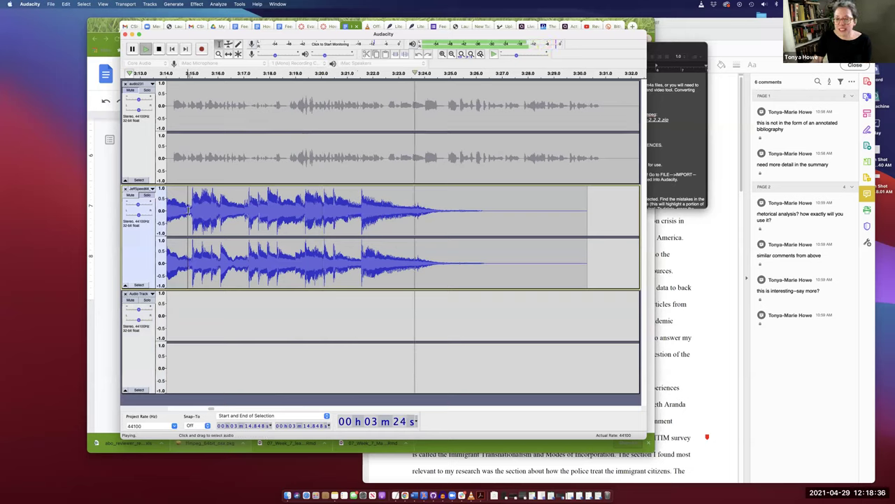
key(space)
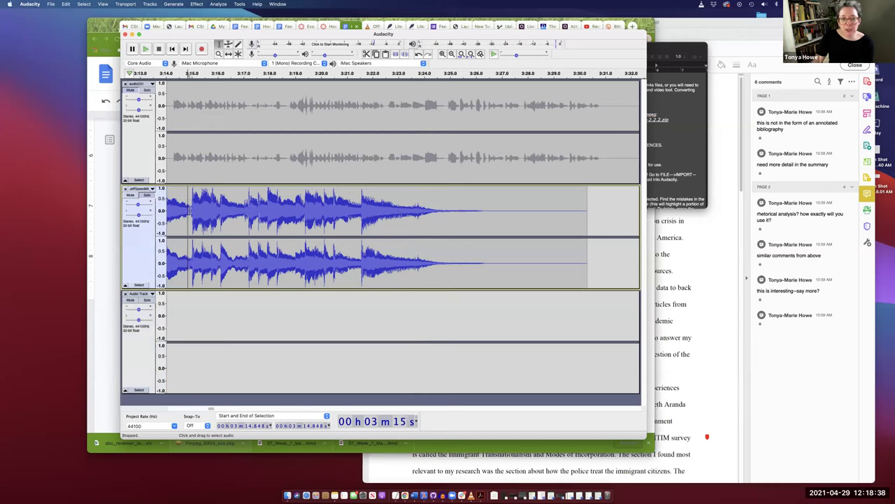
Return to the start of the timeline and remove the full-length imported music track above the pasted clip.
key(Home)
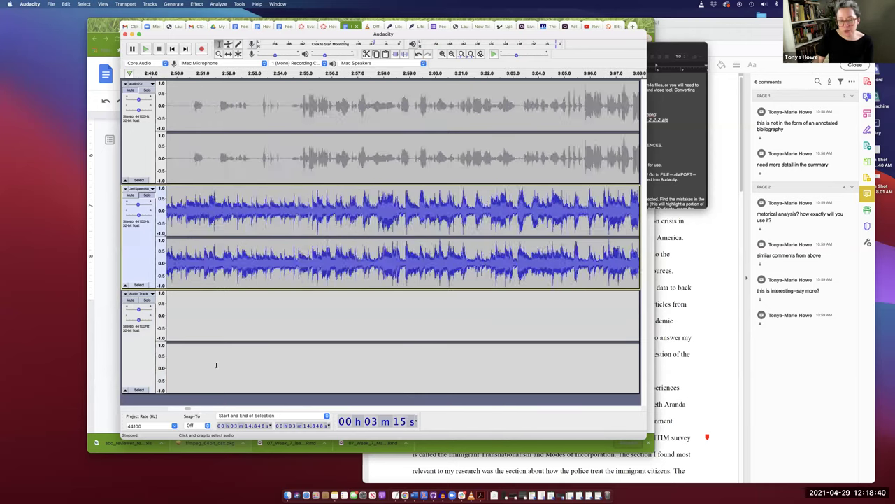
key(super+v)
click(338, 259)
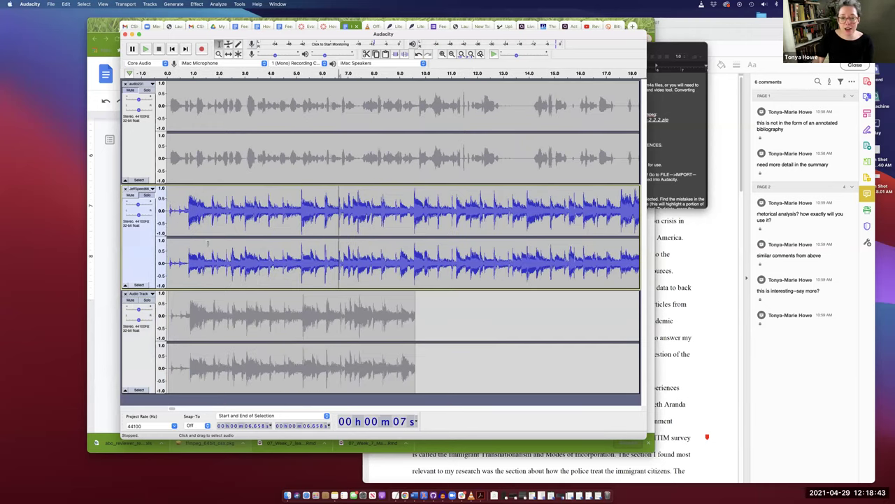
click(125, 190)
Apply a Fade Out to the end of the pasted music clip, from about 7.2 s to 9.8 s.
click(352, 255)
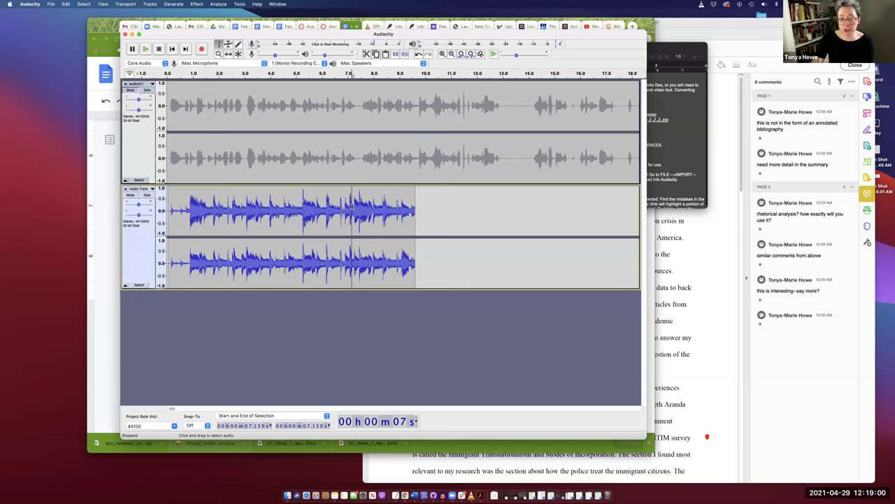
drag(352, 206, 417, 212)
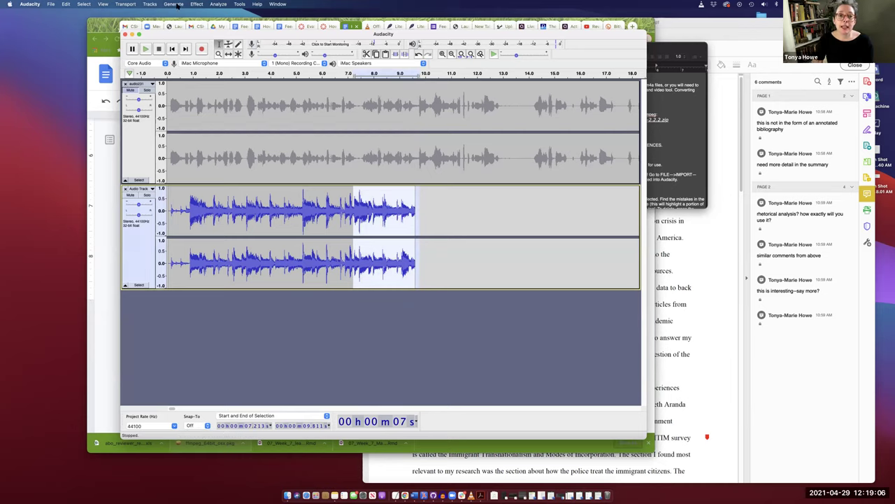
click(196, 5)
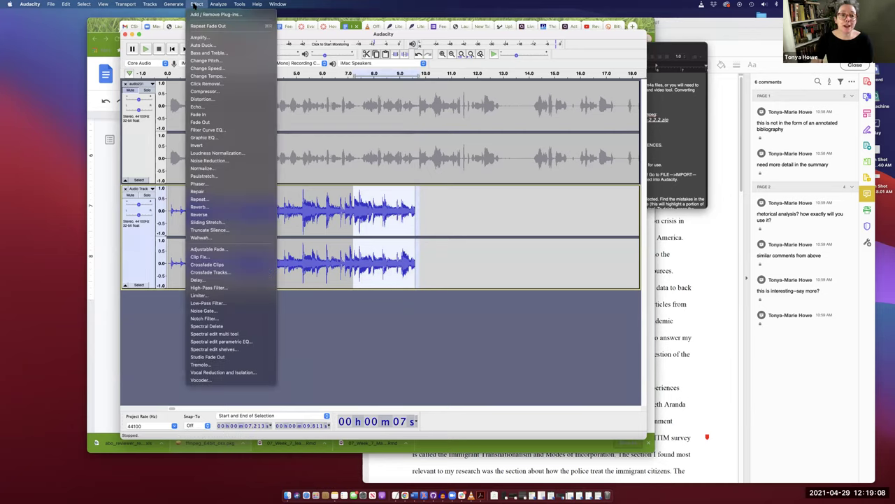
click(209, 122)
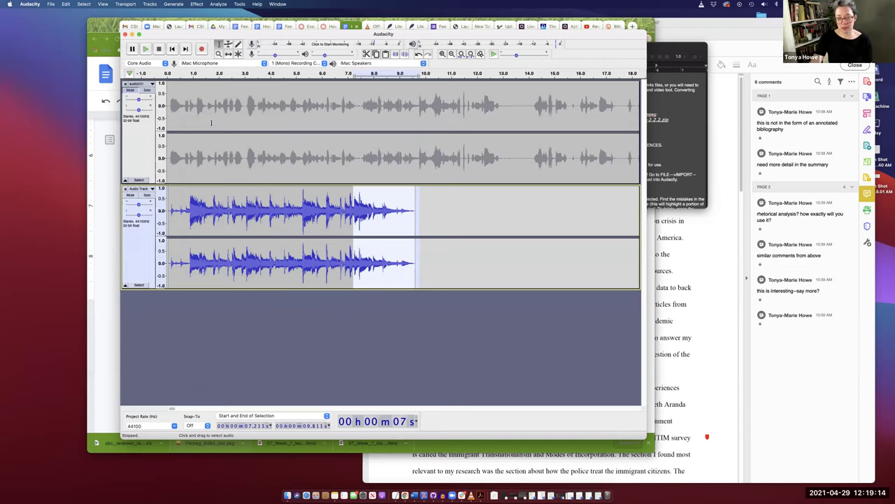
Play the music clip from about 6.6 s to hear its fade-out, stopping after the clip ends.
click(361, 210)
click(341, 209)
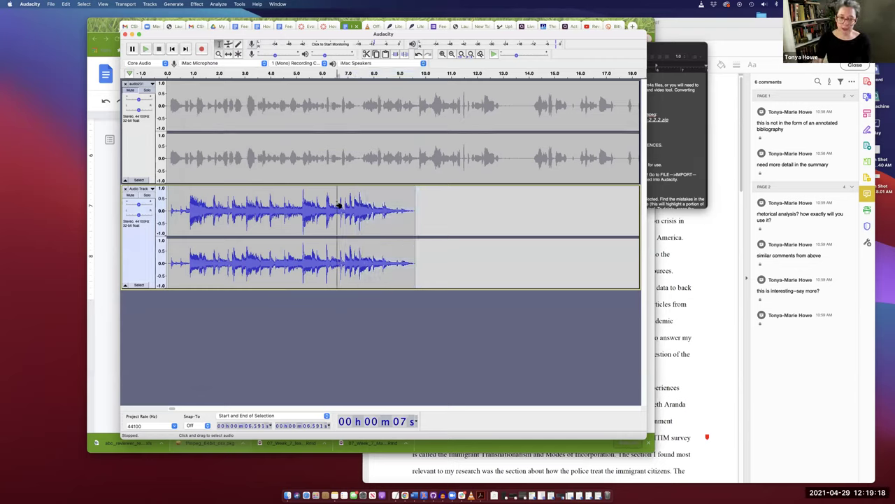
key(space)
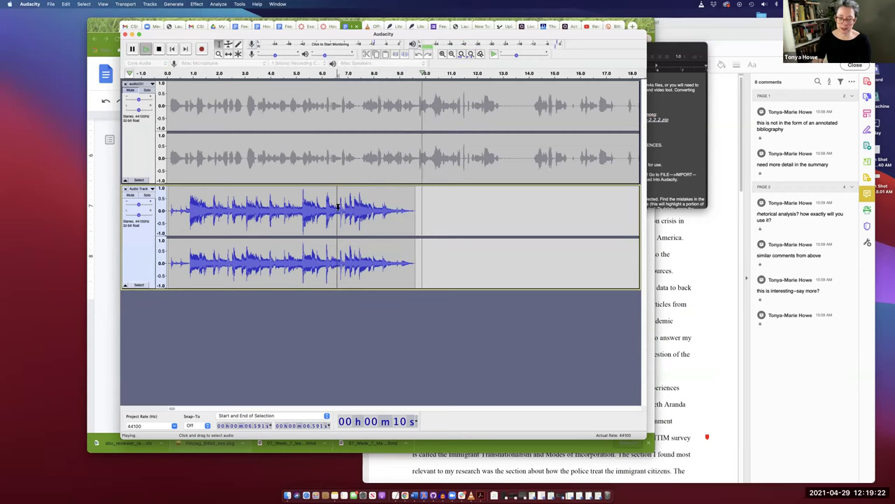
key(space)
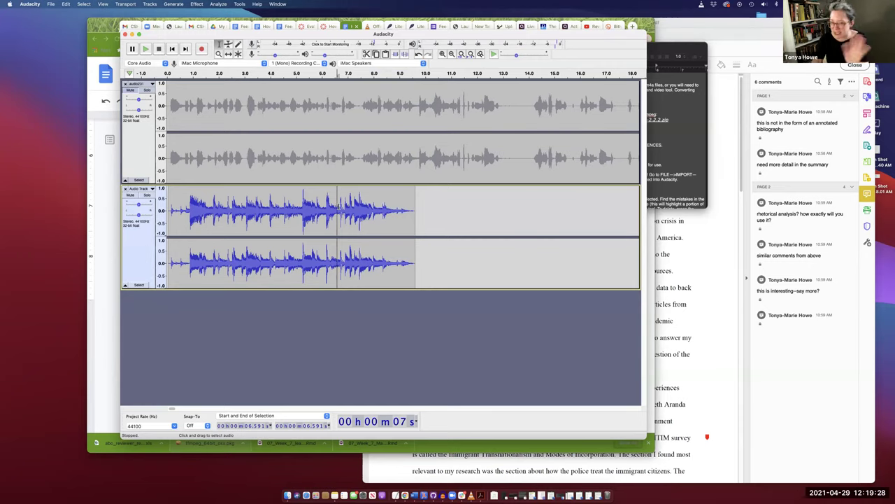
scroll(339, 209, right, 2)
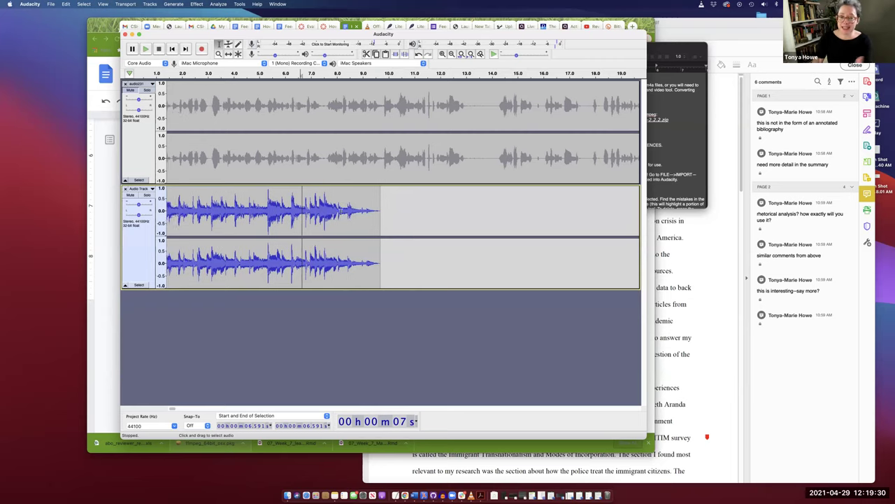
scroll(339, 209, left, 2)
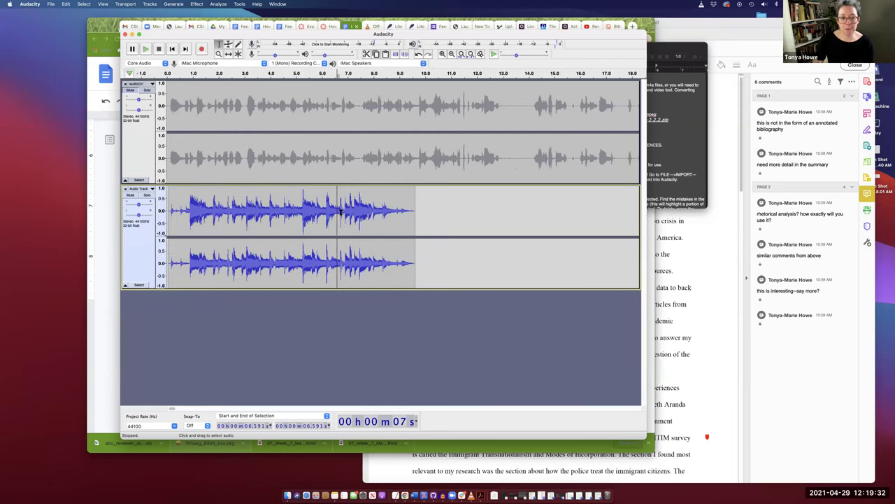
Unmute the audio231 track and place the cursor at its start, at about 0.05 s.
click(168, 108)
click(131, 90)
click(167, 107)
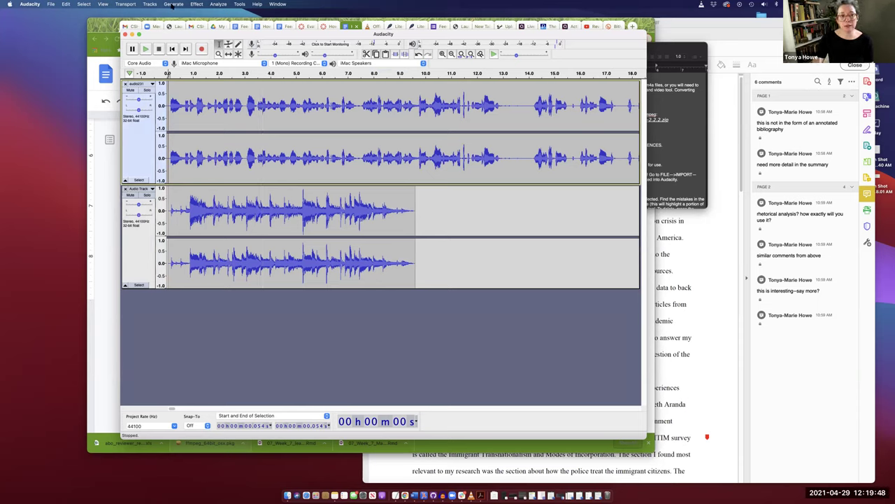
Generate silence at the start of the audio231 track with the duration in seconds format set to 009,009 seconds.
click(172, 4)
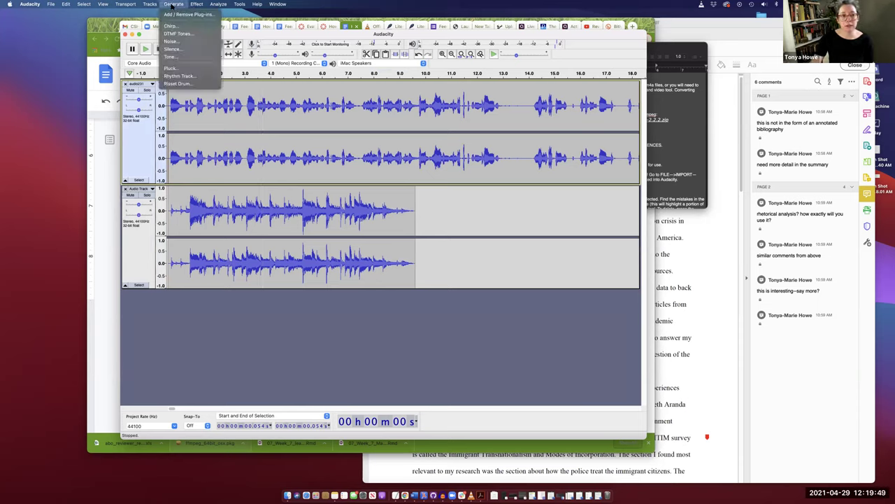
click(170, 49)
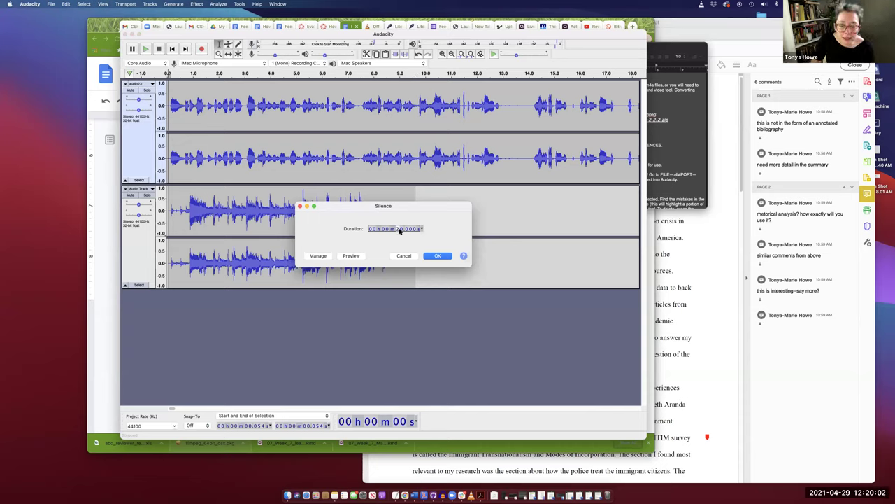
text(3)
click(422, 229)
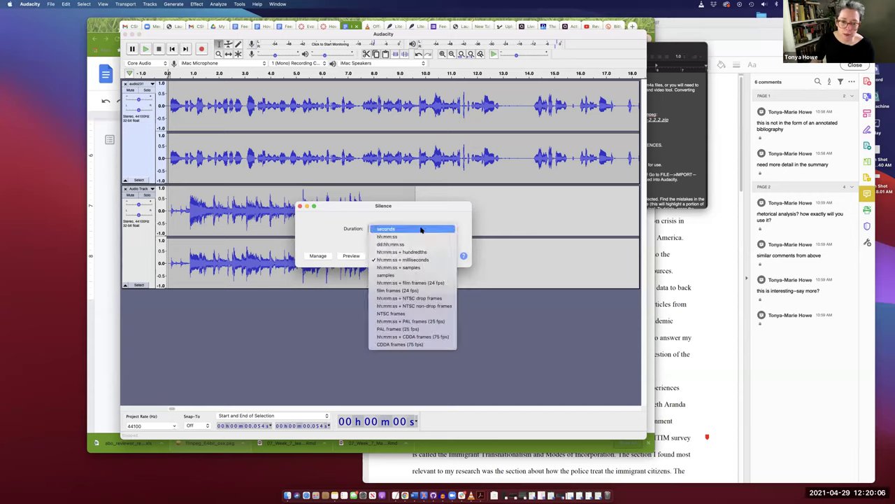
click(406, 229)
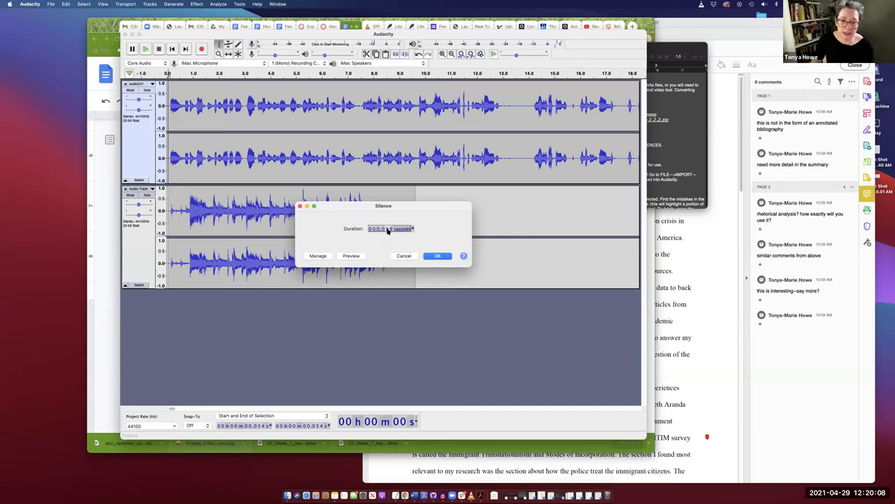
text(0)
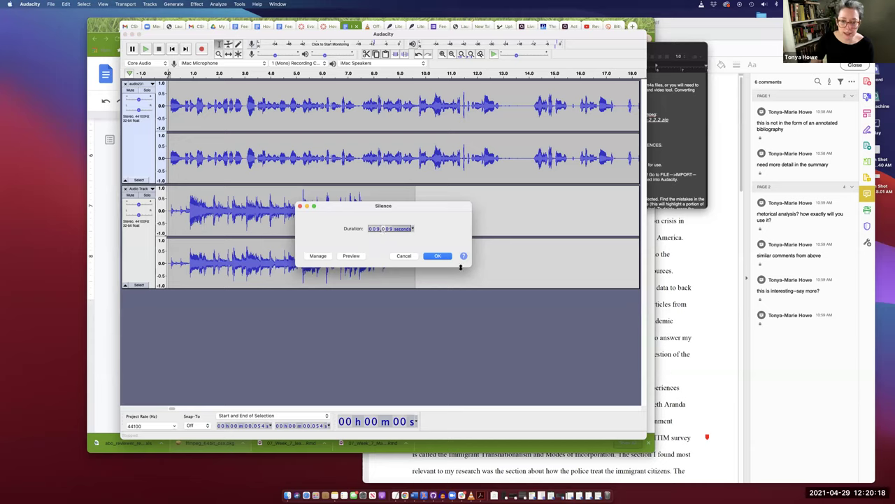
click(439, 255)
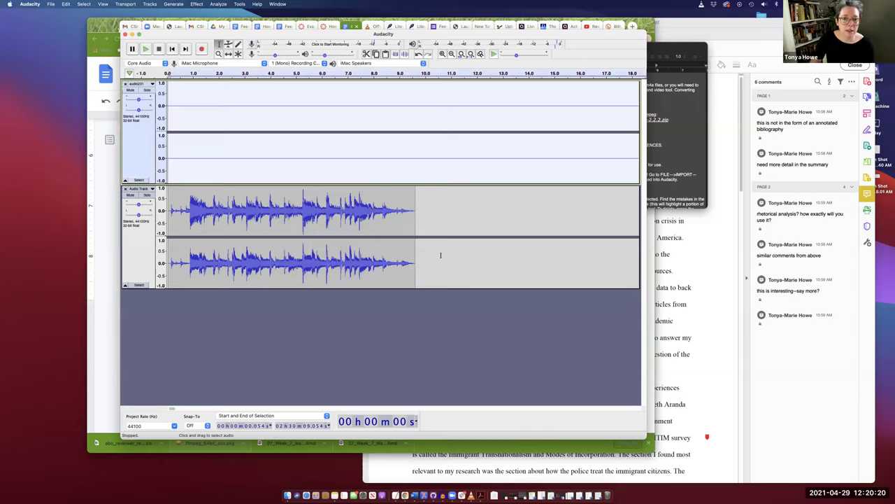
Examine the extent of the generated silence in the audio231 track, zooming out until the following speech is in view.
scroll(444, 161, right, 15)
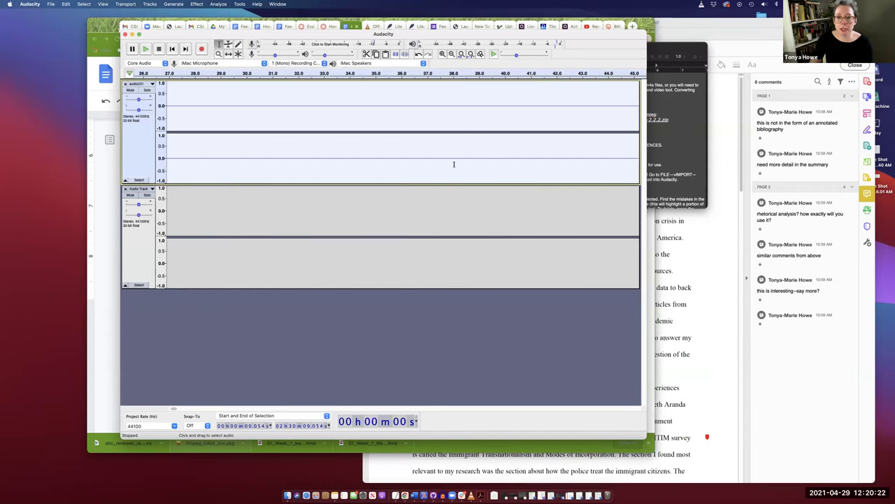
scroll(453, 163, right, 20)
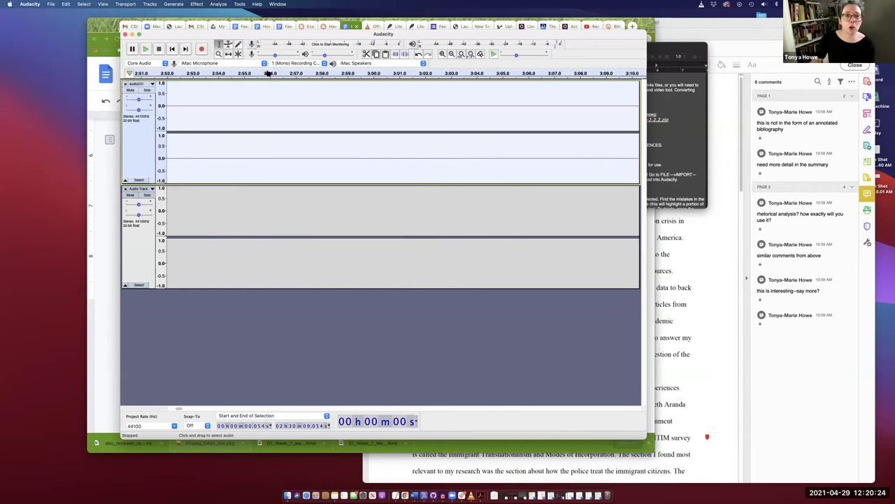
click(219, 54)
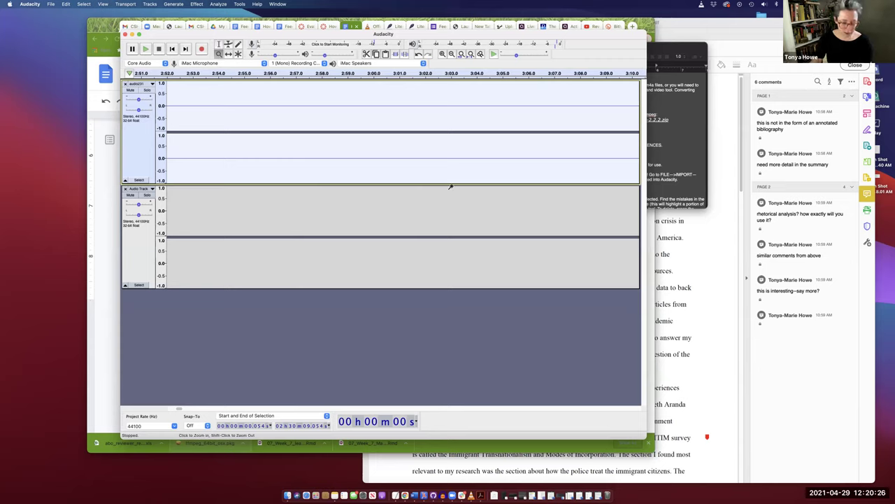
shift+click(445, 158)
shift+click(446, 158)
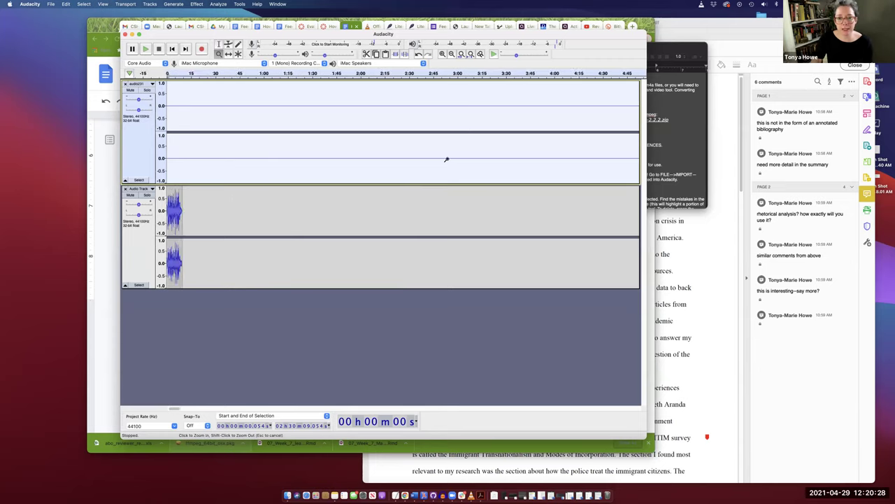
shift+click(446, 159)
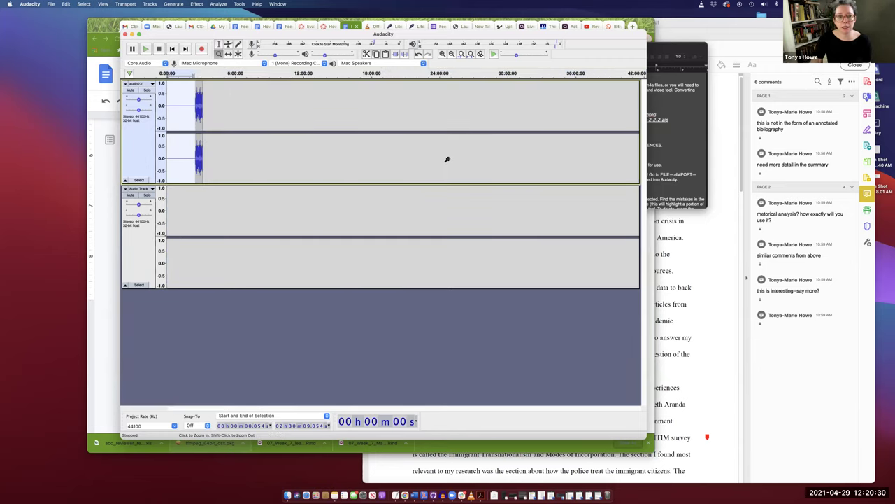
scroll(441, 159, right, 3)
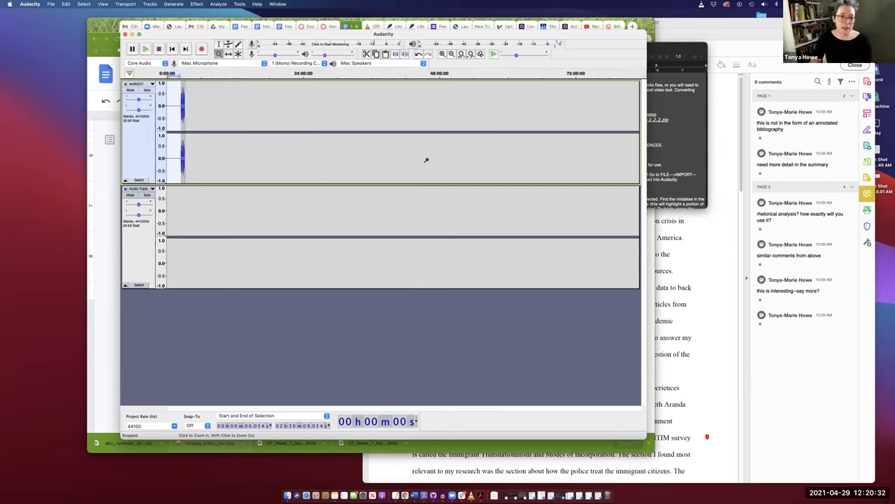
click(374, 159)
scroll(375, 160, left, 5)
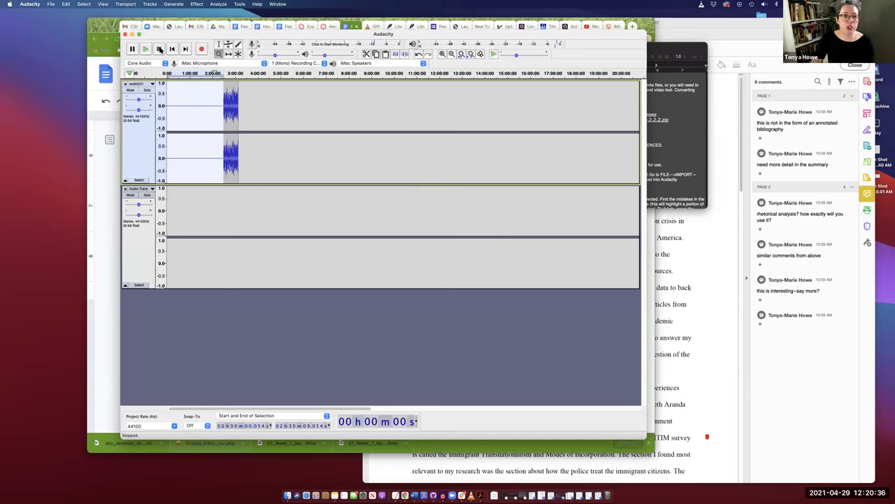
Delete most of the silence in the audio231 track, from about 18 min 29 s to just before the speech begins.
click(219, 44)
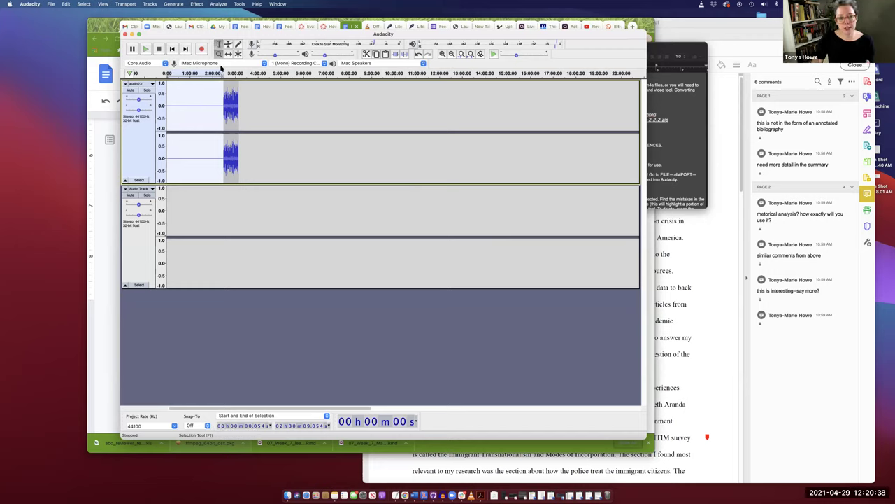
click(211, 106)
drag(221, 105, 174, 106)
key(Delete)
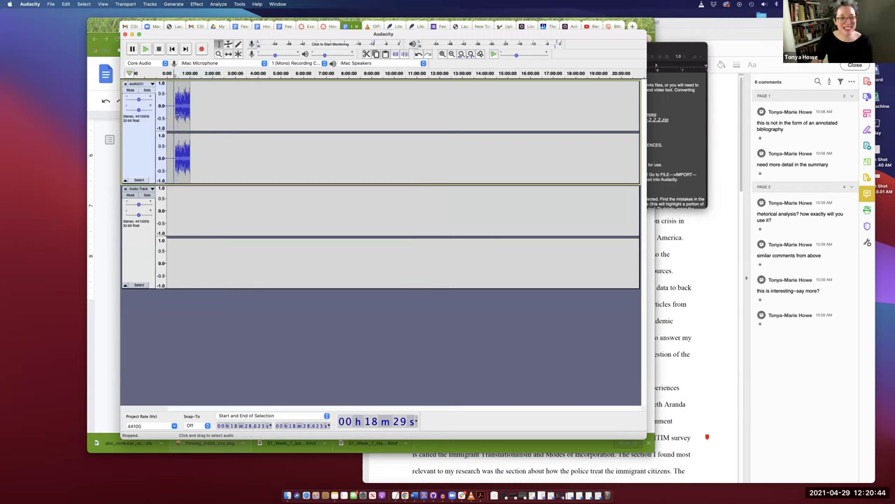
Delete the silence in the audio231 track from about 7 min 23 s to 18 min 29 s.
drag(176, 107, 171, 105)
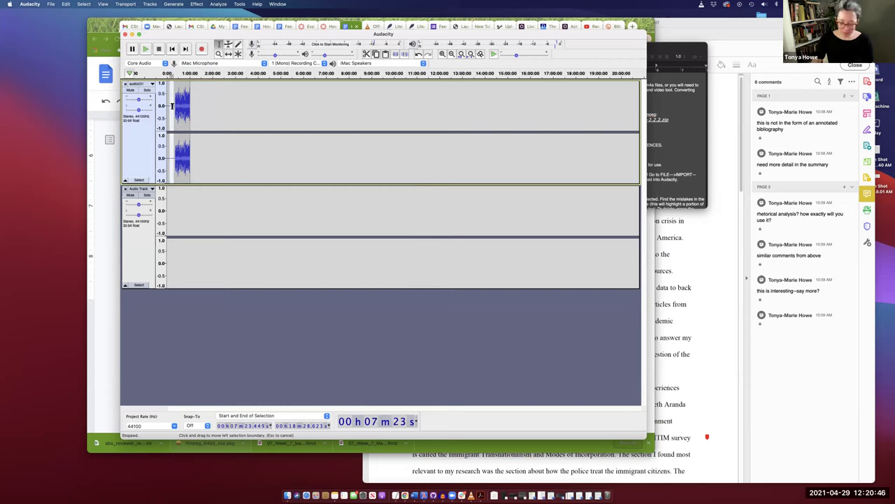
key(Delete)
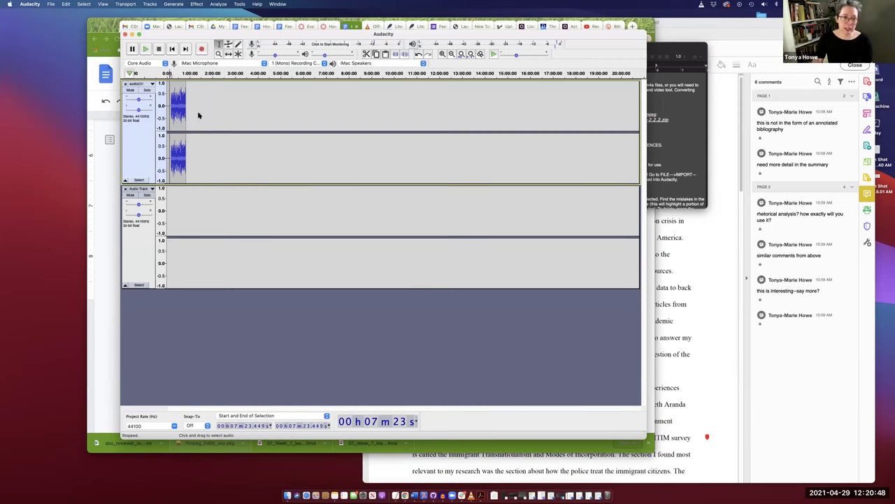
Delete the silence in the audio231 track from about 17 s to 4 min 51 s.
key(F4)
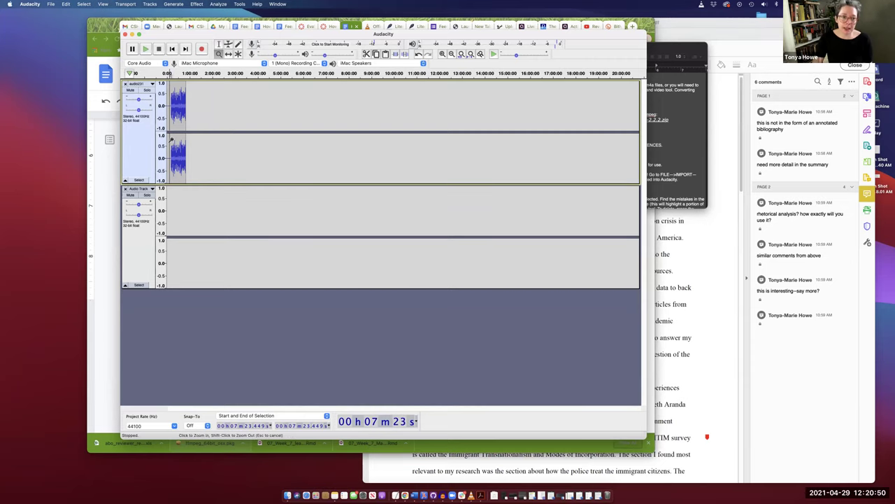
click(172, 140)
click(175, 142)
click(177, 142)
click(179, 143)
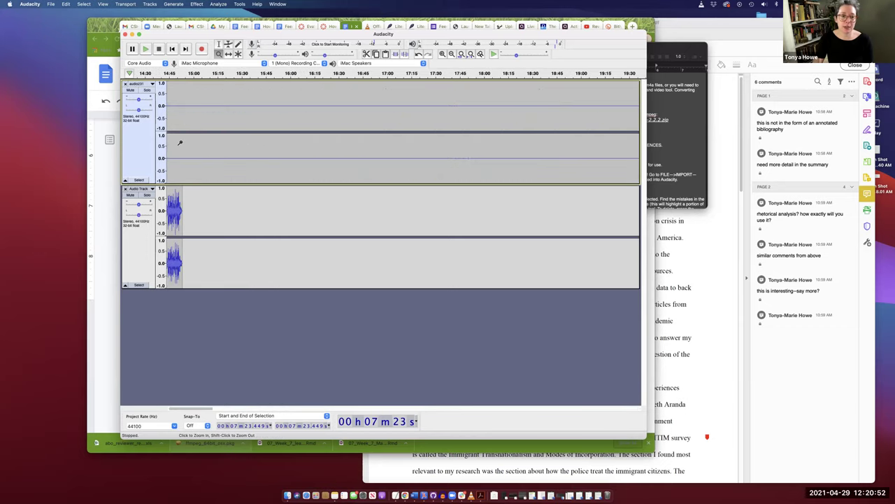
scroll(183, 146, left, 10)
scroll(188, 149, right, 2)
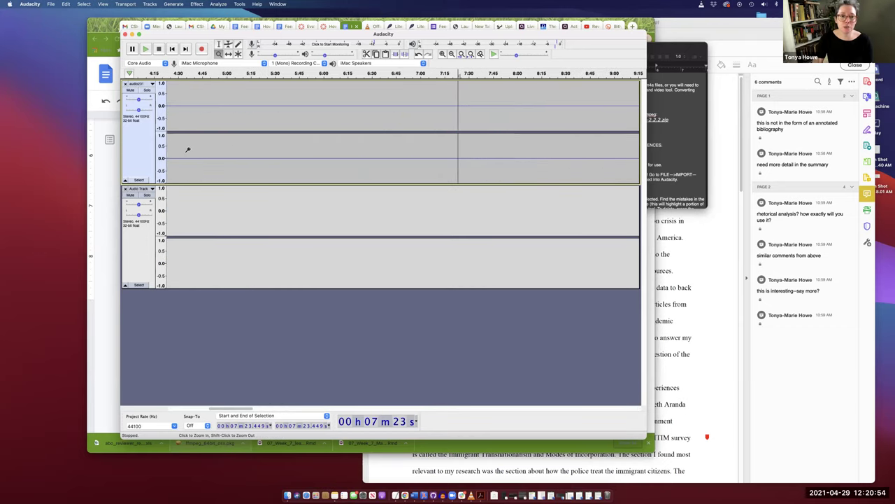
scroll(238, 131, left, 5)
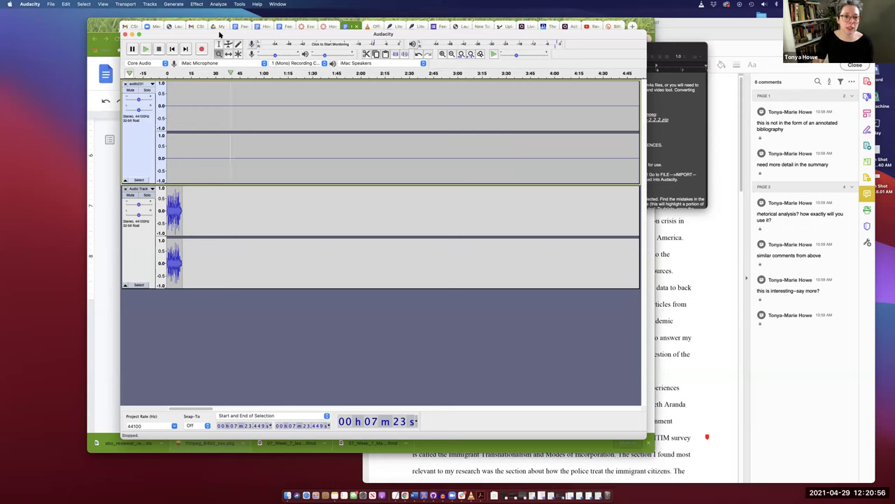
click(219, 43)
mouse_move(188, 110)
mouse_down()
mouse_move(603, 123)
mouse_move(637, 106)
mouse_move(196, 104)
mouse_up()
key(Left)
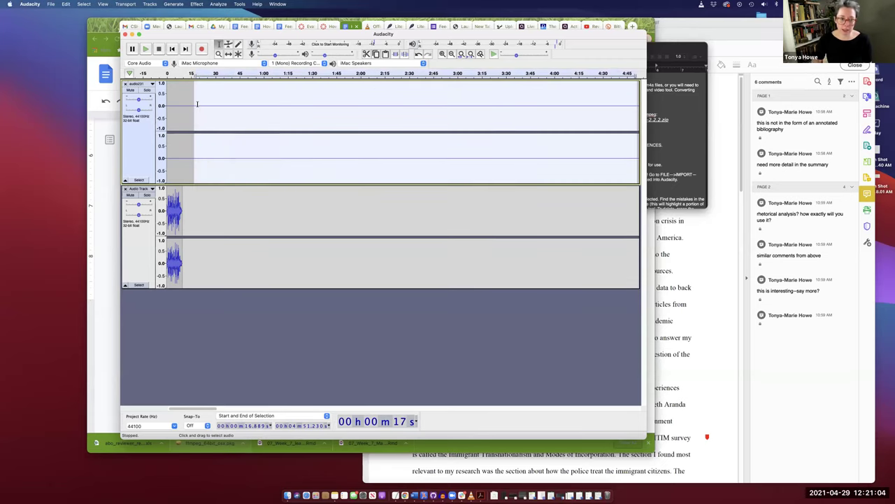
key(Delete)
scroll(329, 114, right, 5)
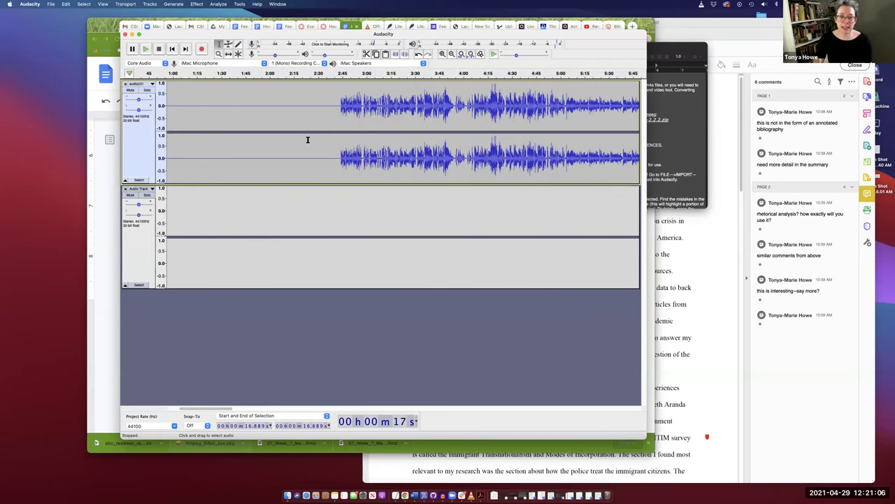
scroll(307, 140, left, 5)
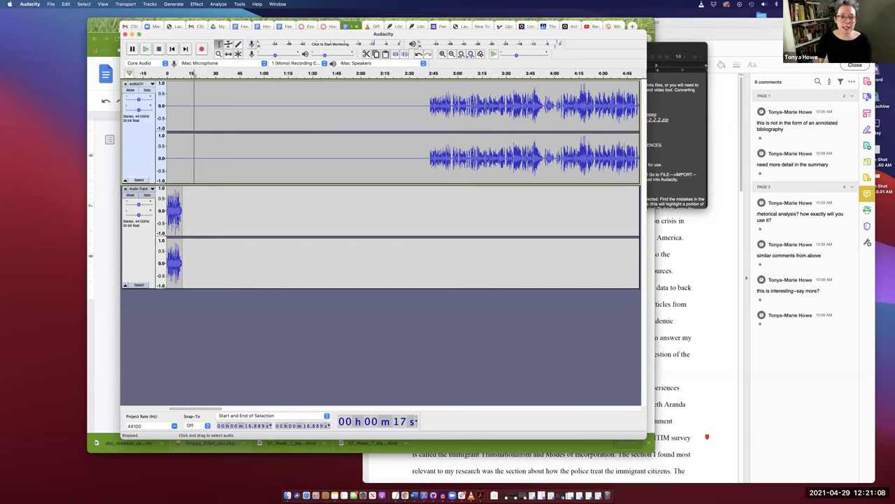
Undo the last silence deletion in the audio231 track.
click(158, 219)
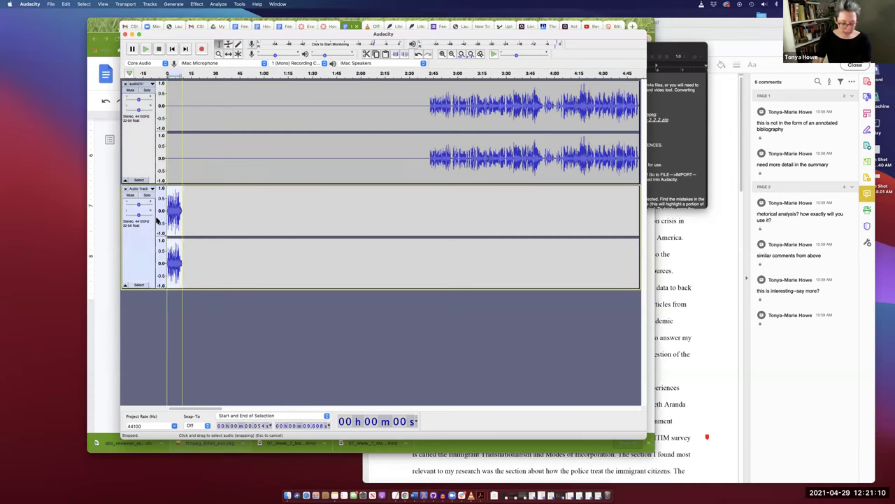
click(156, 219)
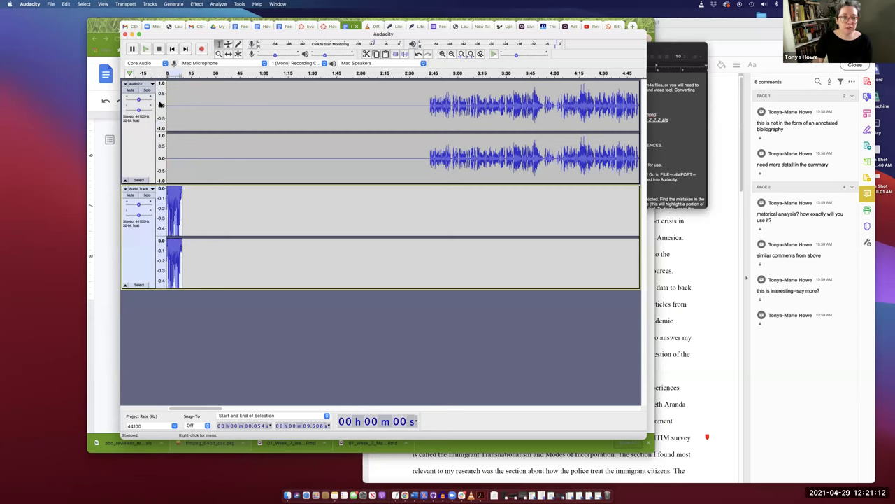
key(super+z)
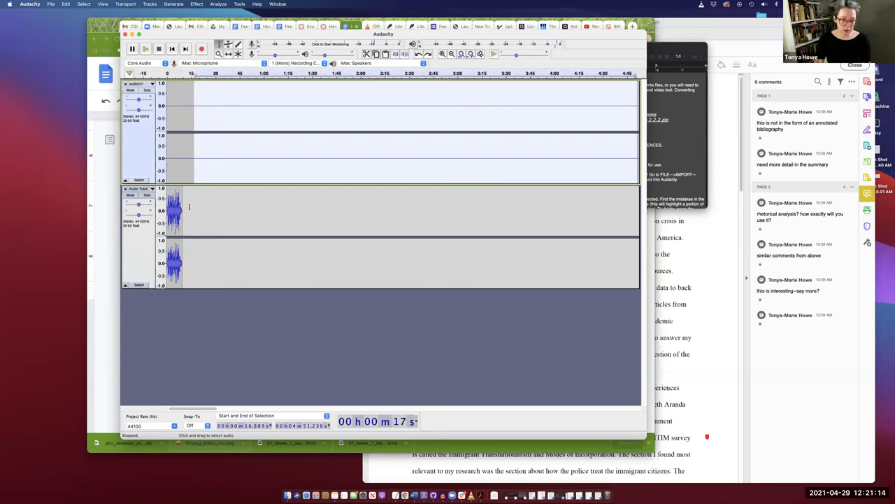
Select and copy the music clip in the Audio Track, from about 9.6 s back to 0.05 s.
scroll(191, 207, right, 3)
scroll(193, 208, left, 3)
click(182, 211)
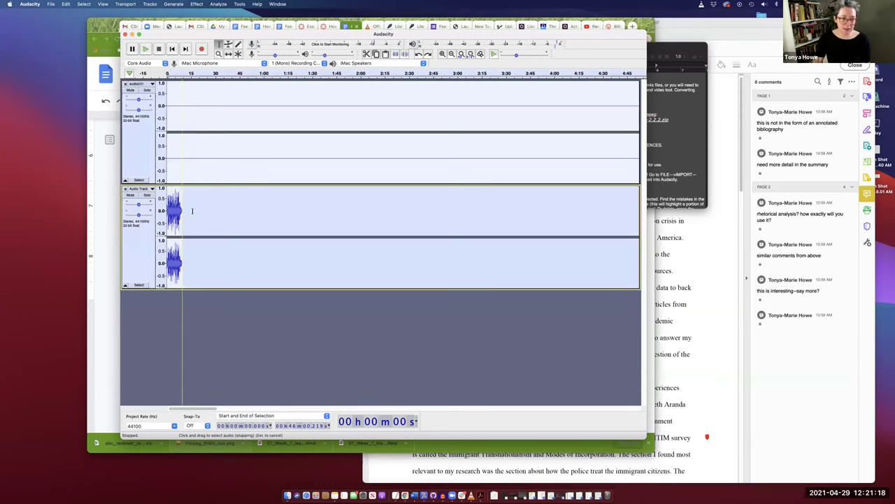
click(209, 160)
drag(182, 220, 159, 219)
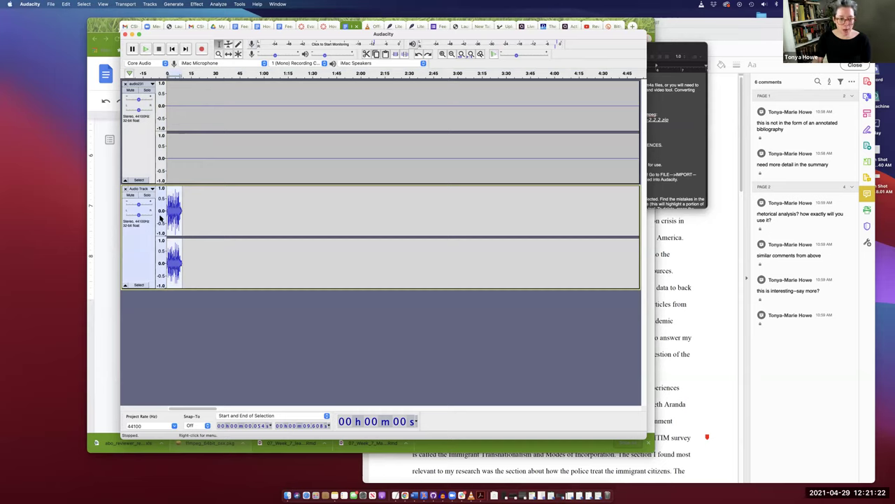
Paste the copied music clip near the start of the audio231 track, at about 0.87 s.
click(168, 106)
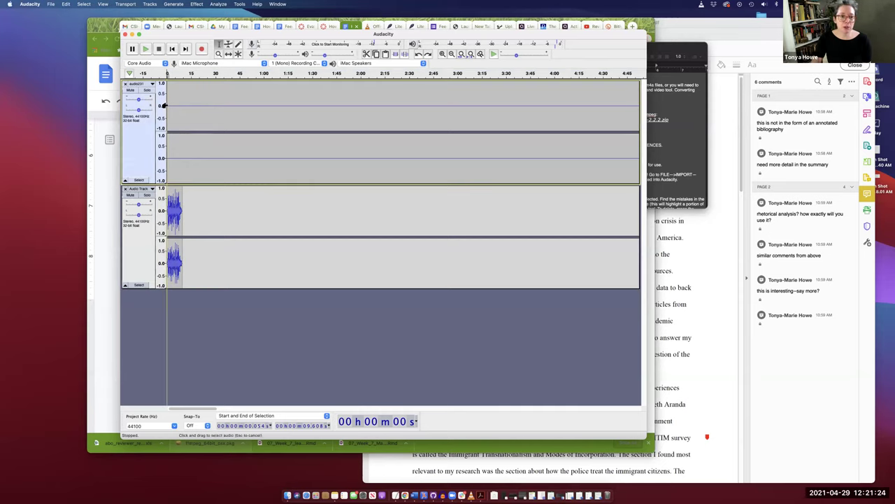
click(166, 106)
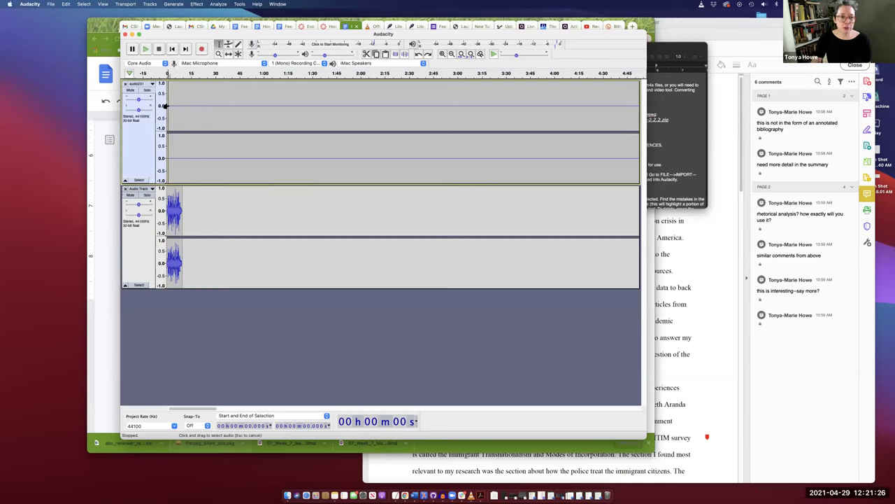
key(super+v)
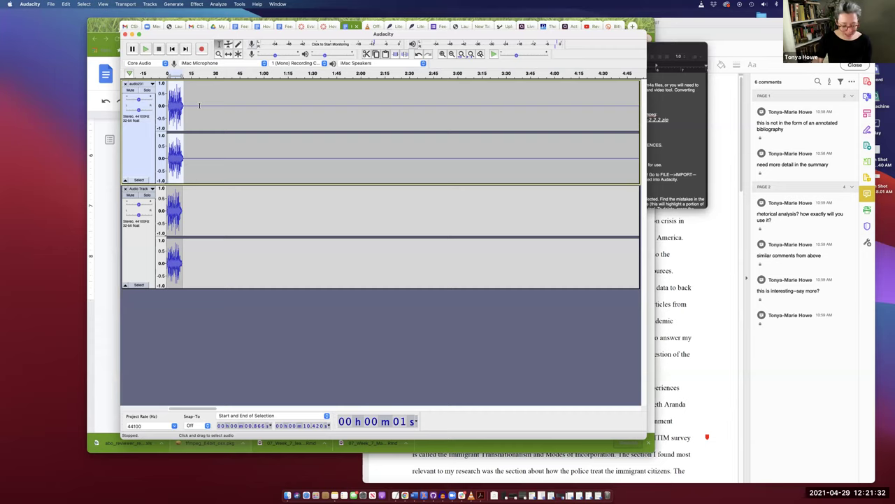
Paste the music clip at the end of the audio231 track, at about 46 min 10 s.
scroll(420, 166, right, 20)
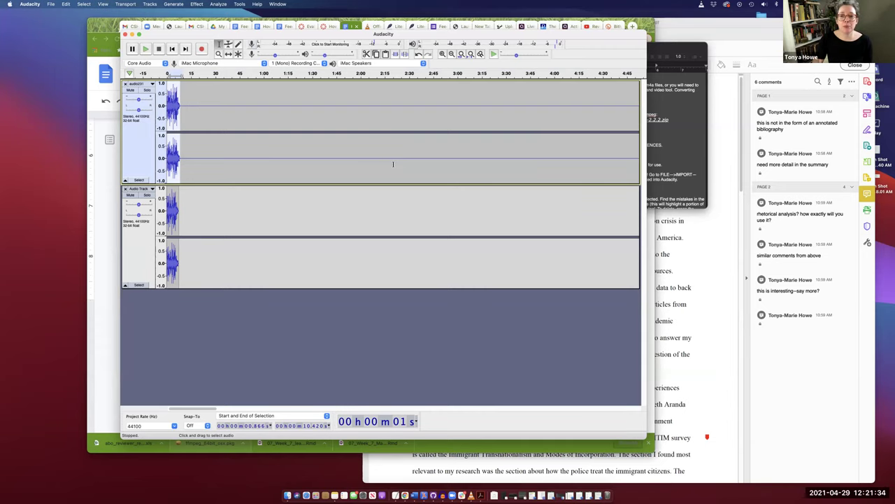
click(529, 105)
click(520, 106)
drag(524, 107, 536, 108)
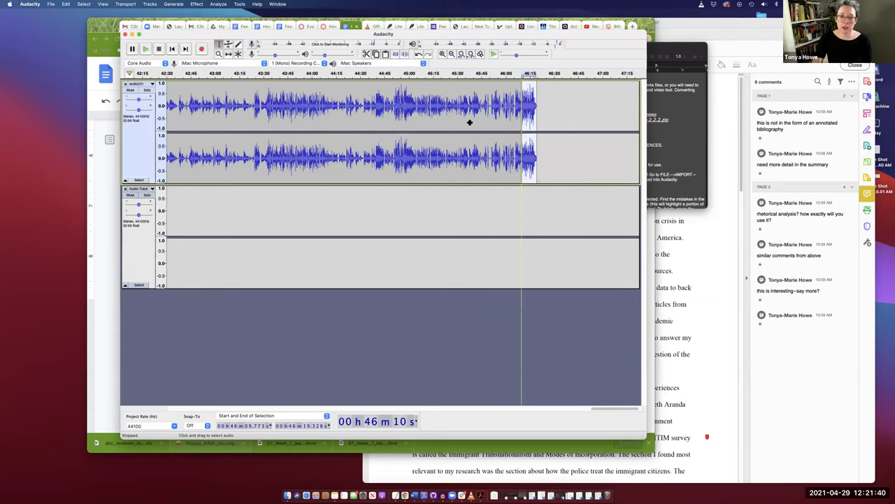
Delete the silence in the audio231 track between the pasted intro music and the speech, starting at about 10.4 s.
scroll(394, 138, left, 20)
scroll(394, 137, left, 15)
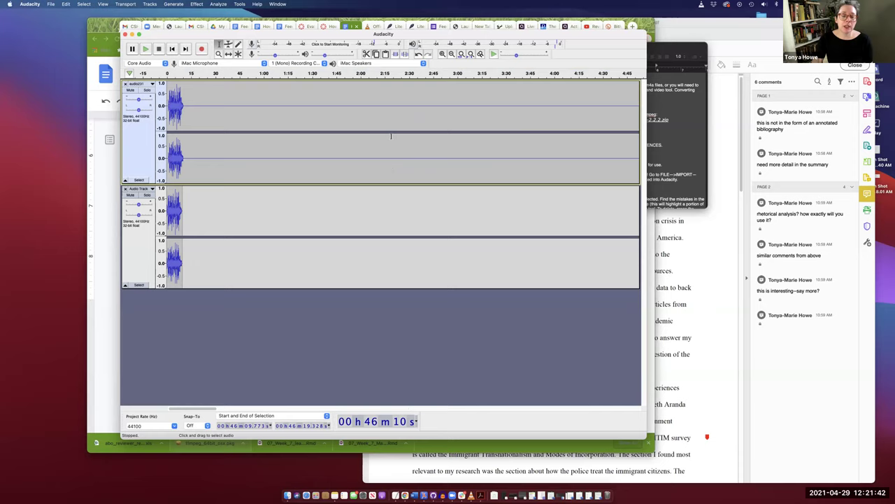
drag(183, 133, 495, 131)
drag(663, 143, 578, 133)
scroll(475, 165, left, 10)
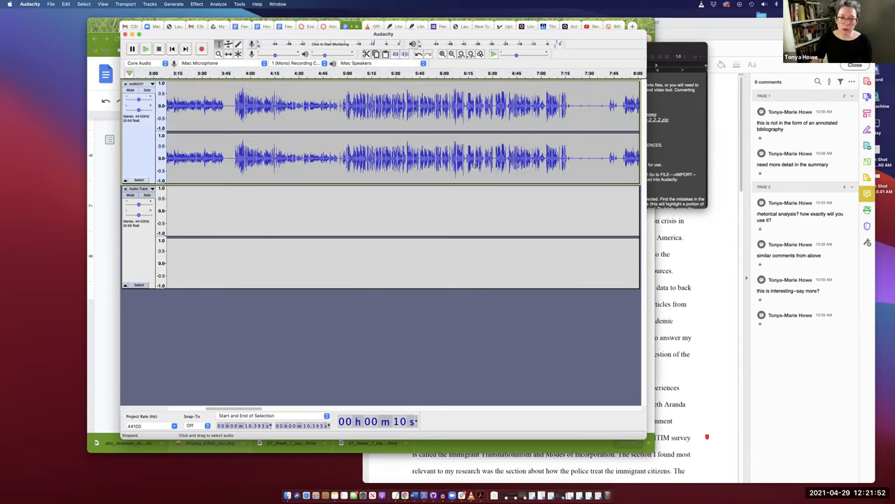
key(Left)
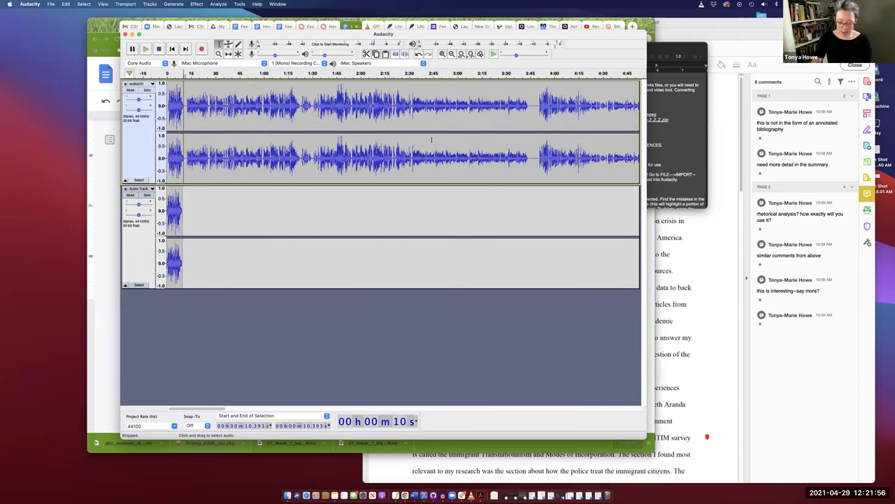
Undo the silence deletion and both music pastes in the audio231 track.
key(super+z)
key(End)
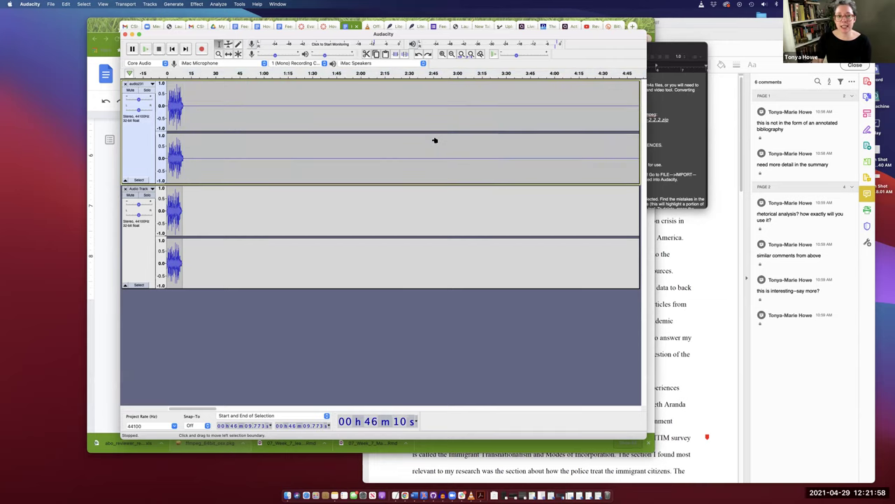
key(super+z)
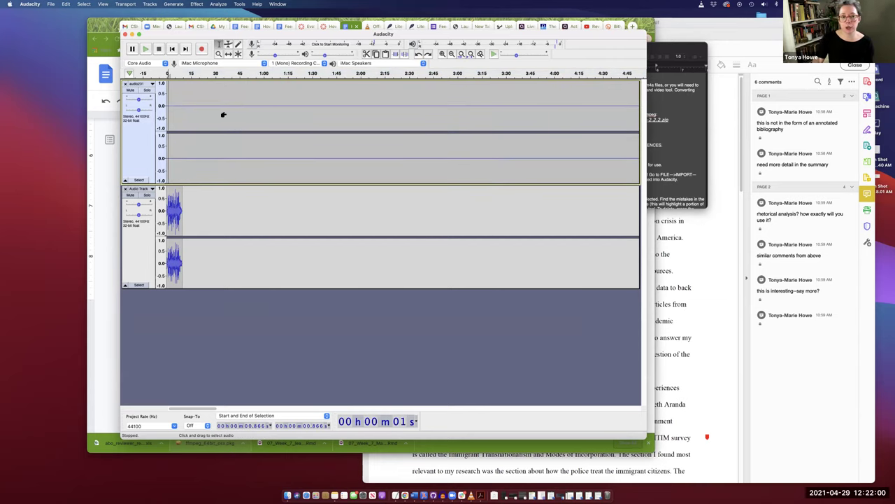
Delete the excess silence in the audio231 track from about 9.6 s, where the intro music ends, to just before the speech.
drag(183, 105, 555, 118)
key(Delete)
click(493, 105)
drag(493, 106, 184, 105)
key(Delete)
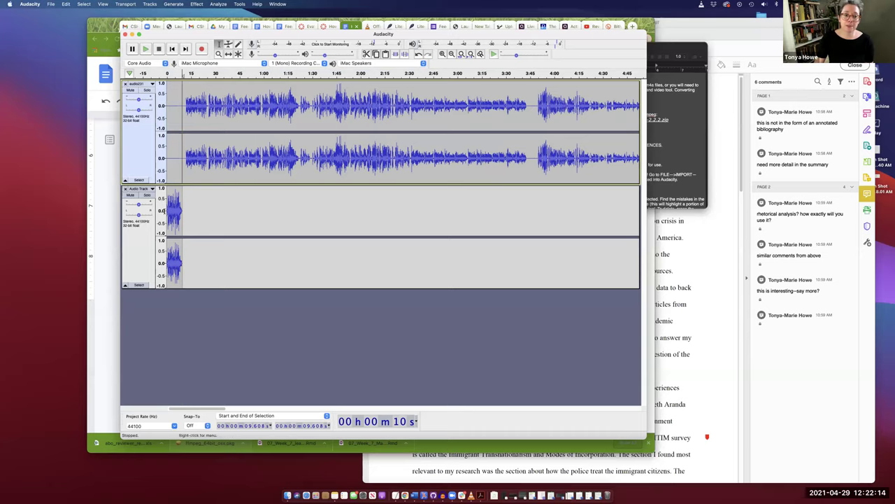
Paste the music clip into the Audio Track at about 38 min 55 s, where the audio231 speech ends.
scroll(414, 174, right, 10)
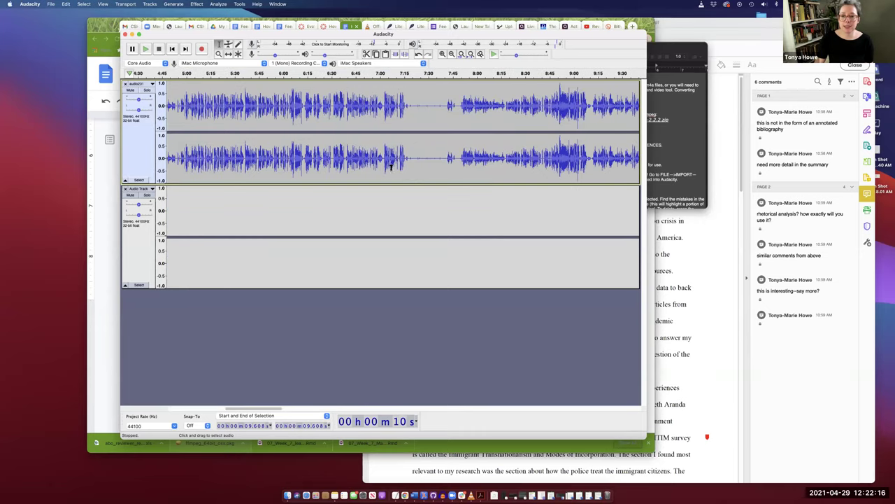
scroll(462, 196, right, 10)
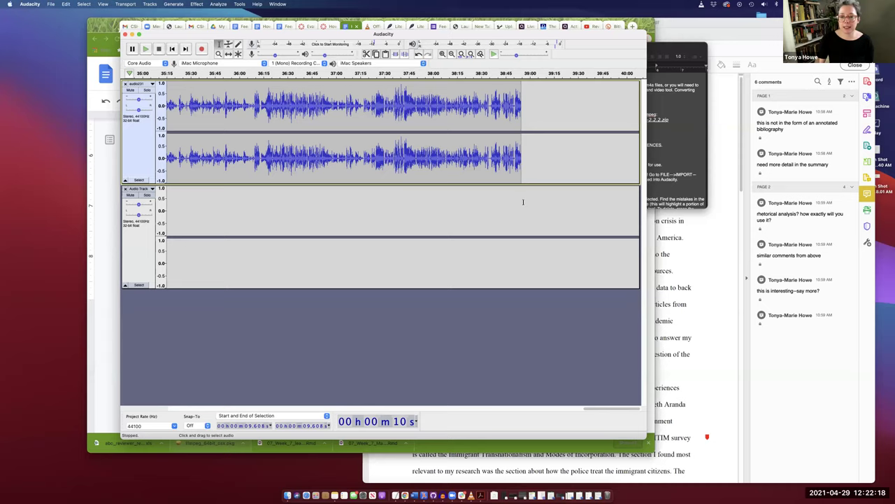
click(521, 200)
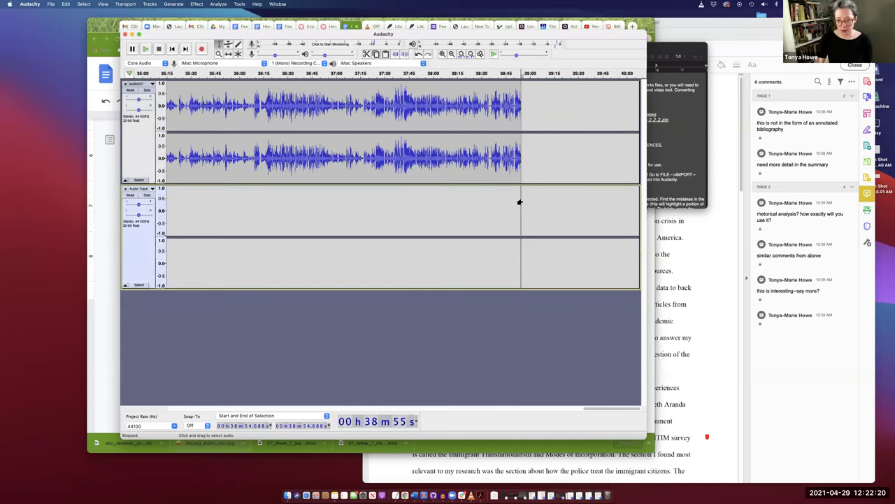
key(super+v)
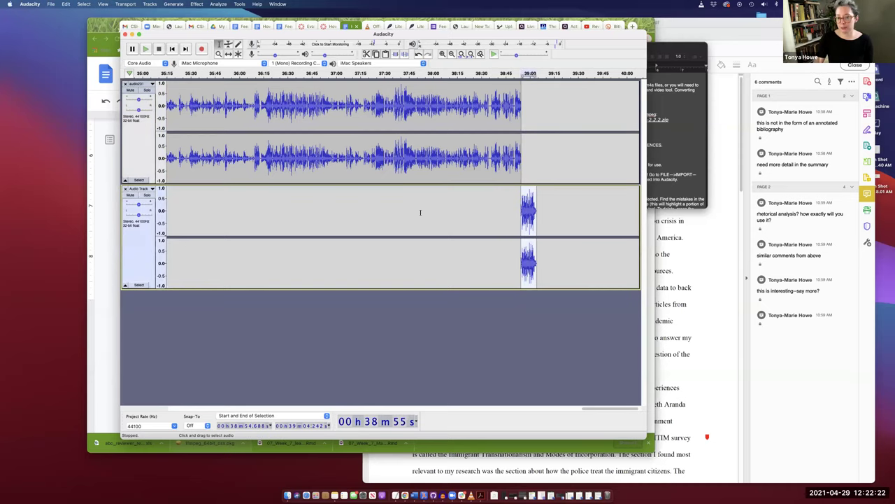
Rename the Audio Track holding the music clips as "intro and outro".
scroll(420, 212, left, 10)
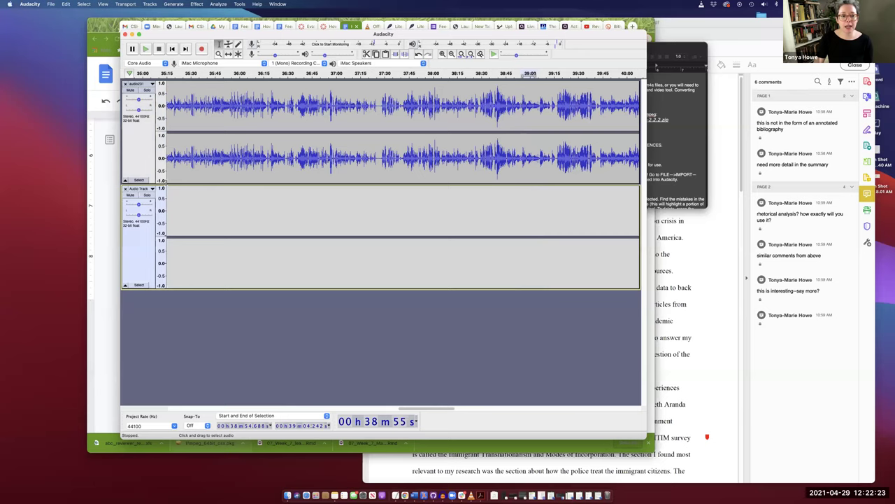
click(136, 189)
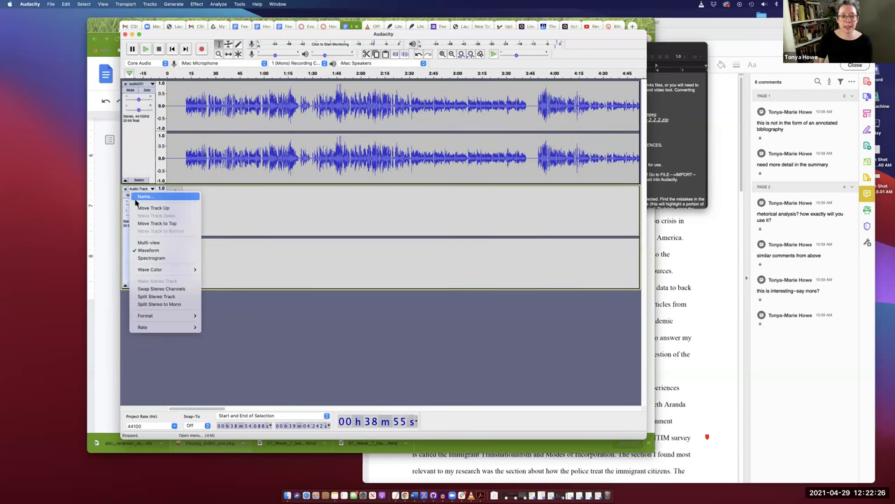
click(139, 198)
text(intro and outro)
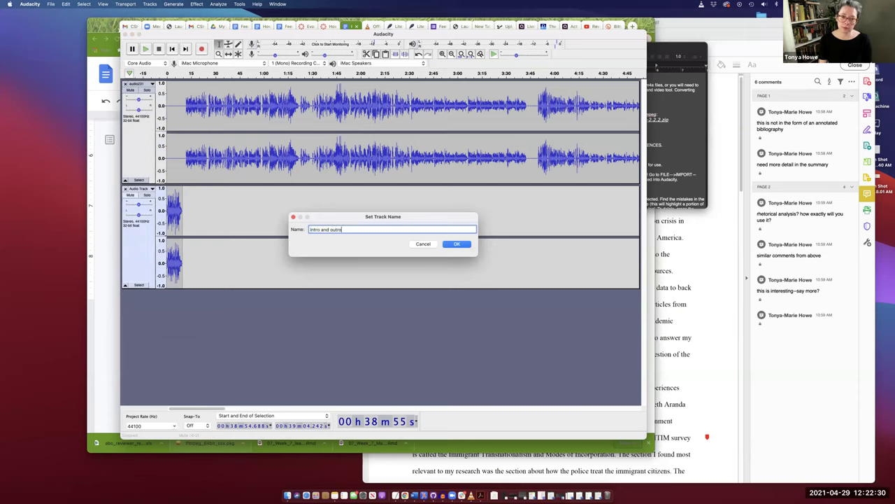
key(Return)
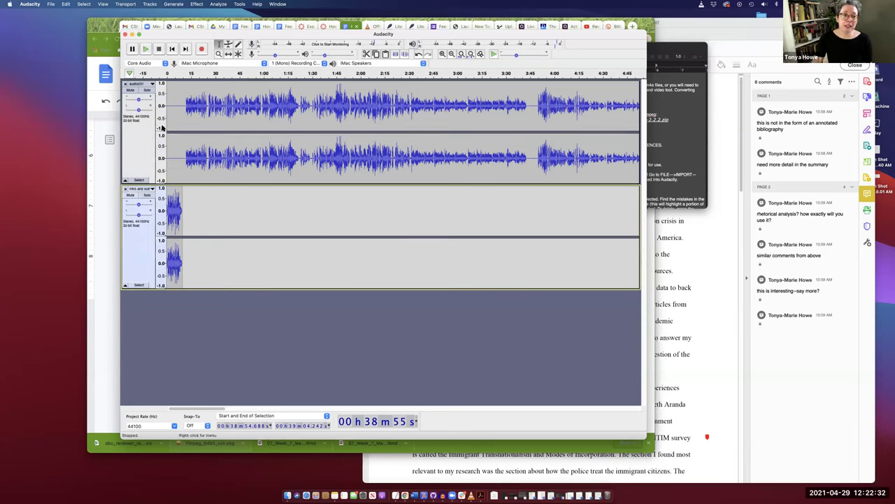
Listen to the project from about 2 s through the transition from the intro music into the audio231 speech.
click(168, 145)
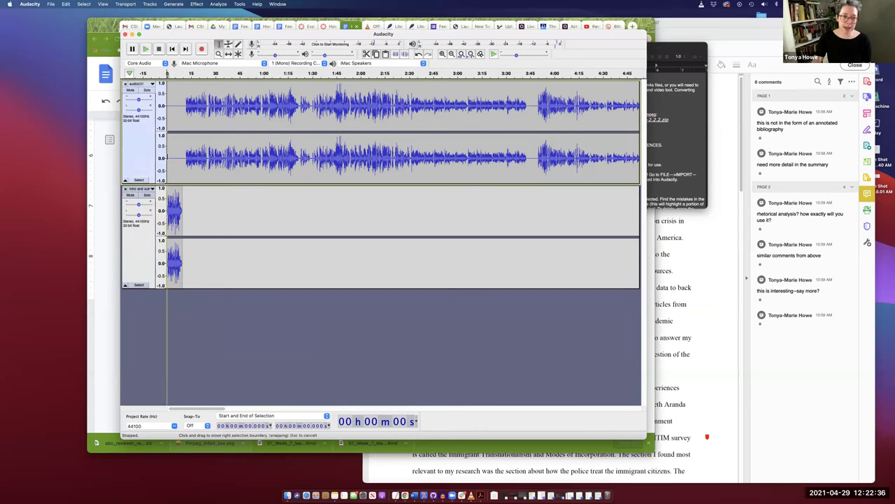
click(169, 148)
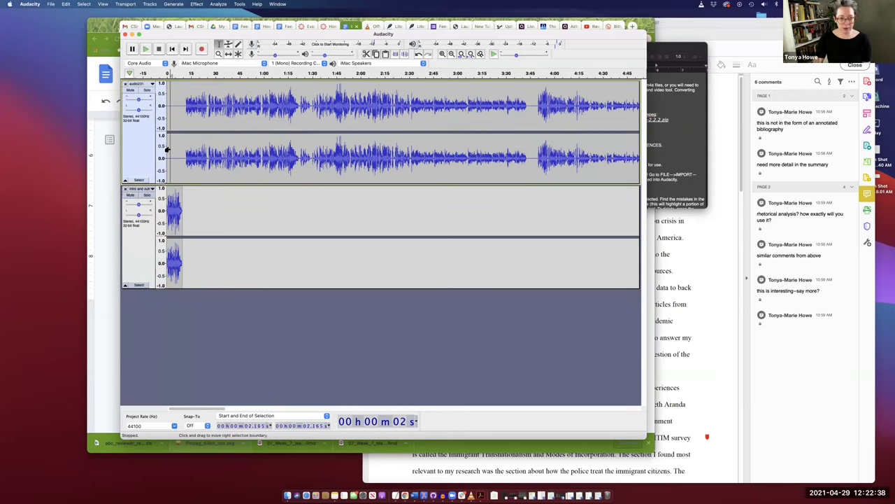
key(space)
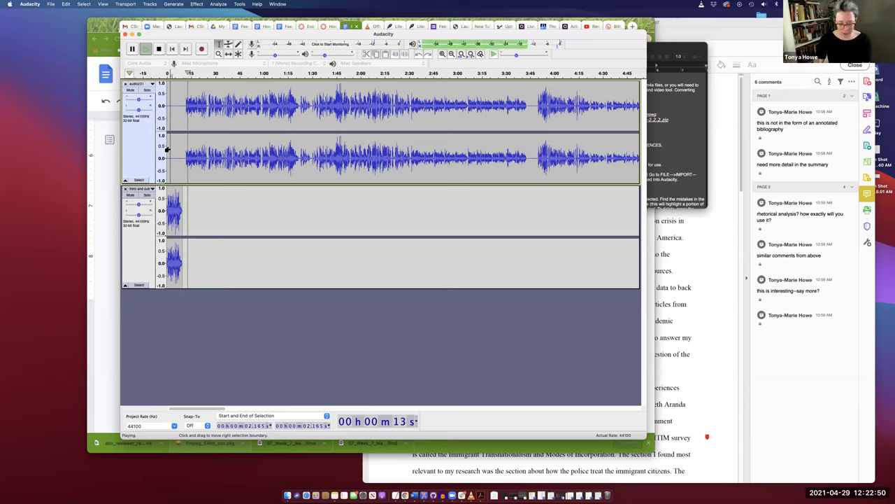
key(space)
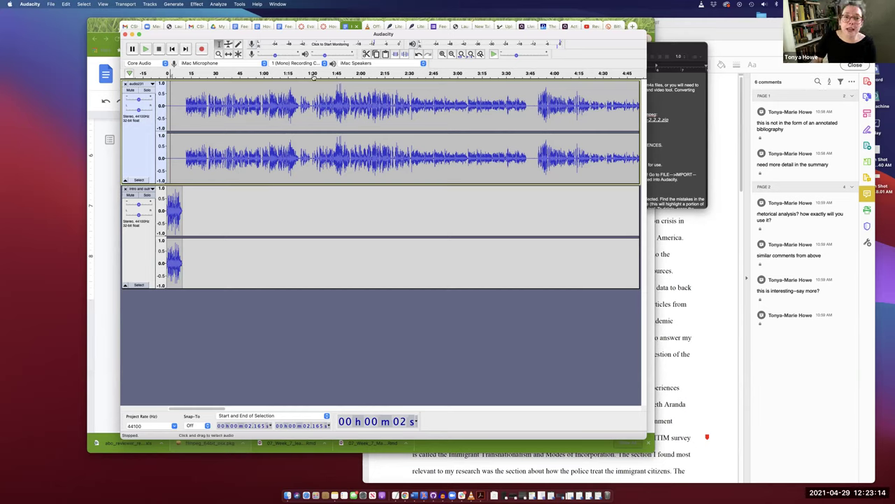
Switch to the Google Docs guide in Chrome and review its instructions on adding silence, fading sound and getting audio from a YouTube video.
key(super+Tab)
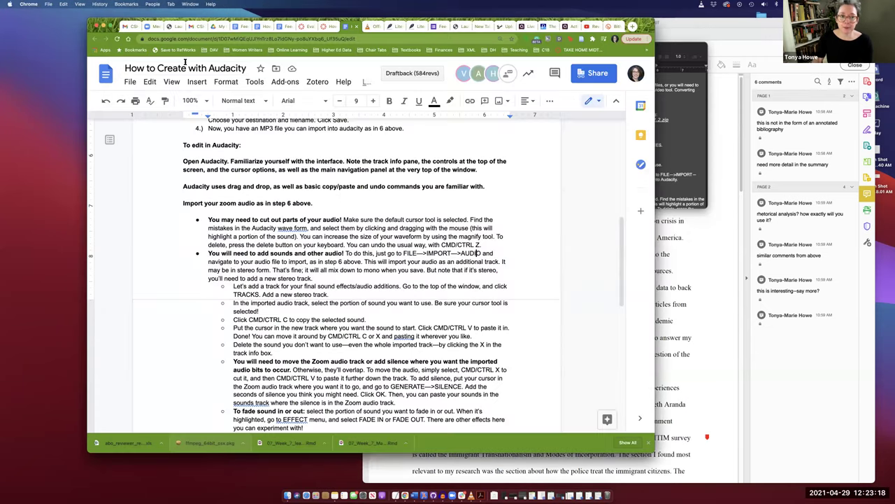
scroll(357, 307, down, 3)
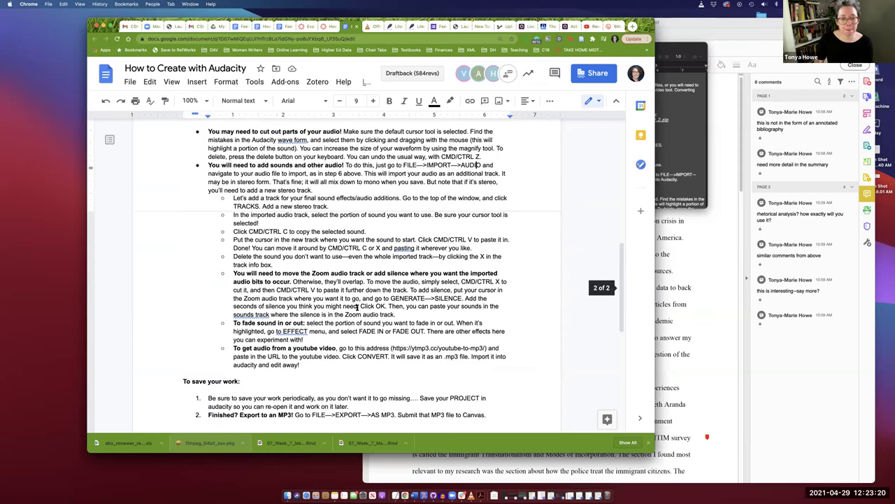
scroll(357, 308, down, 2)
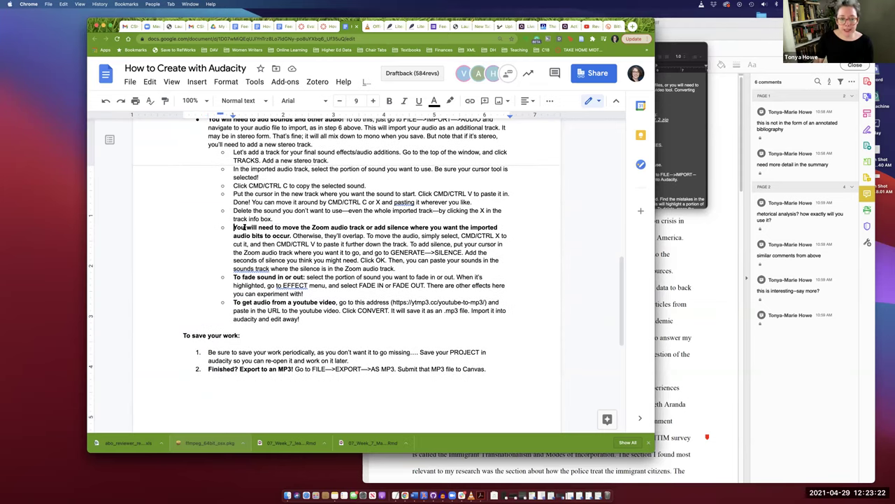
drag(234, 227, 292, 236)
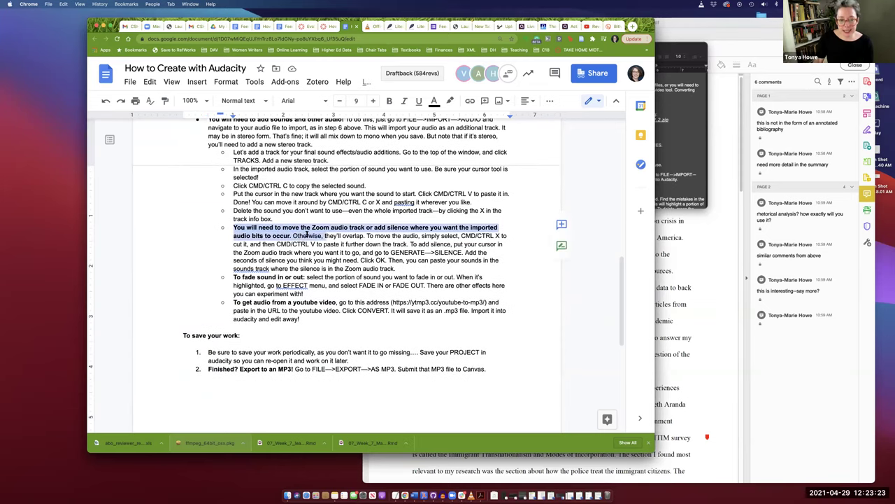
click(355, 302)
drag(318, 277, 335, 278)
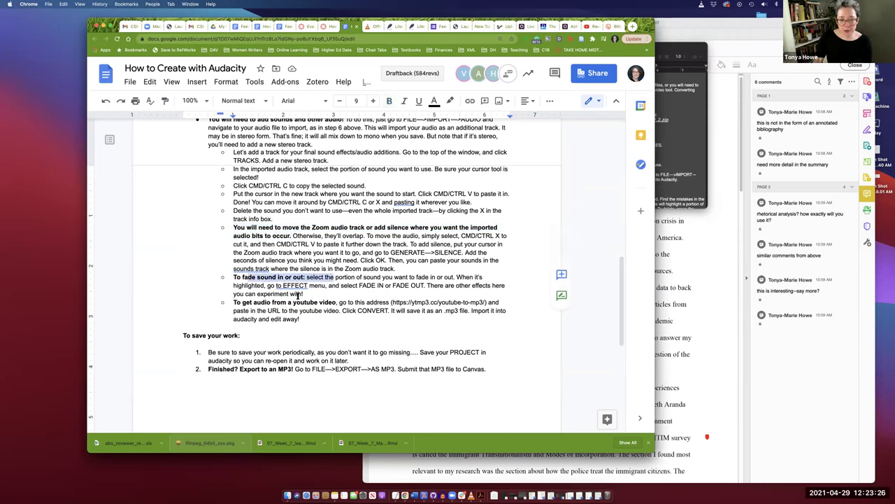
click(315, 310)
drag(234, 302, 337, 303)
click(337, 302)
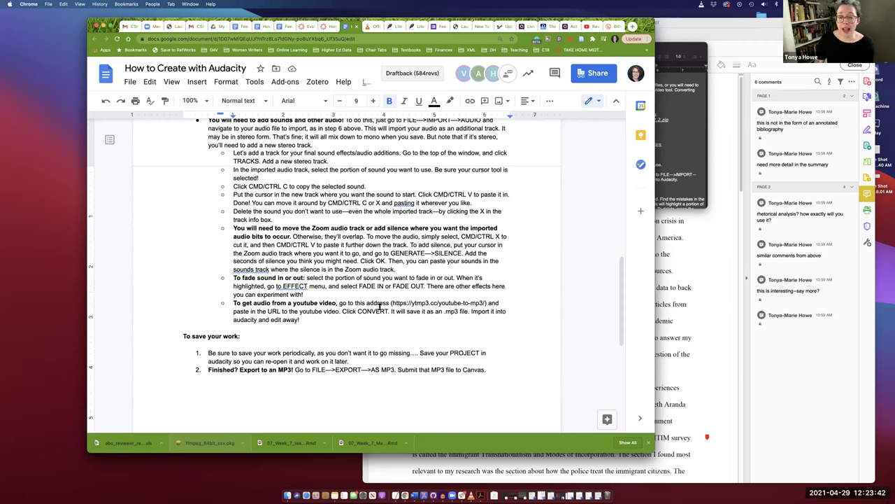
drag(393, 303, 487, 302)
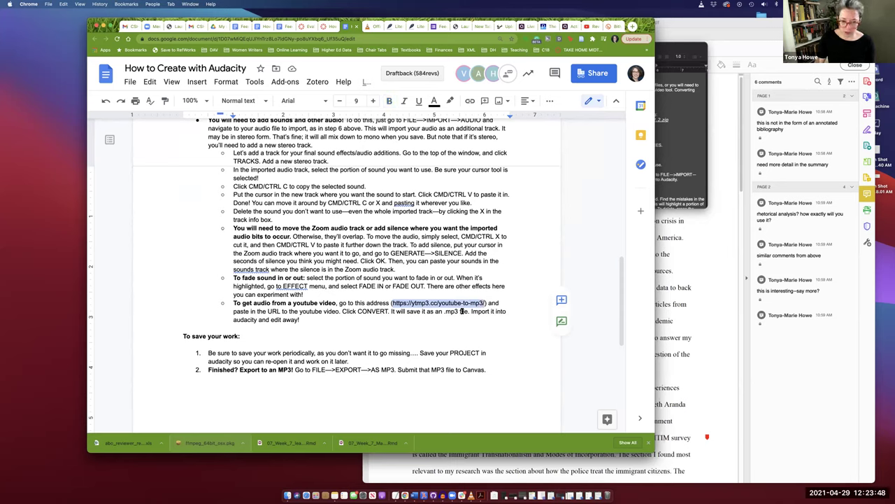
click(474, 302)
click(484, 303)
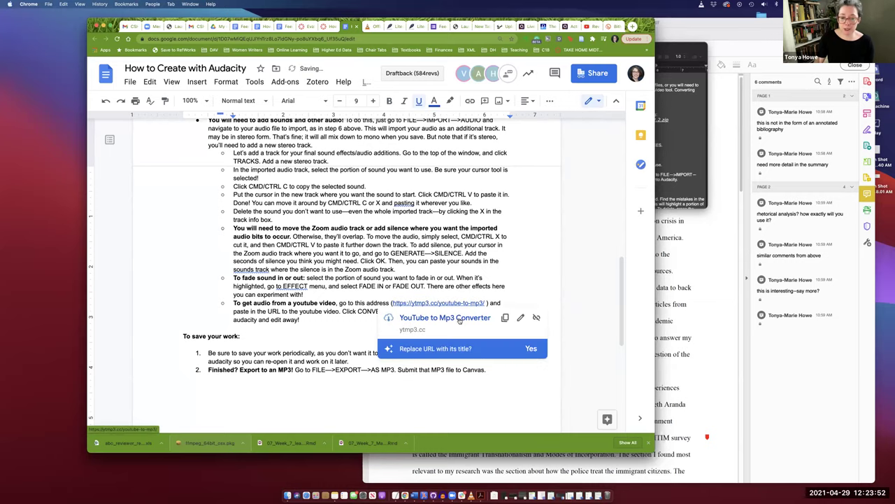
click(441, 333)
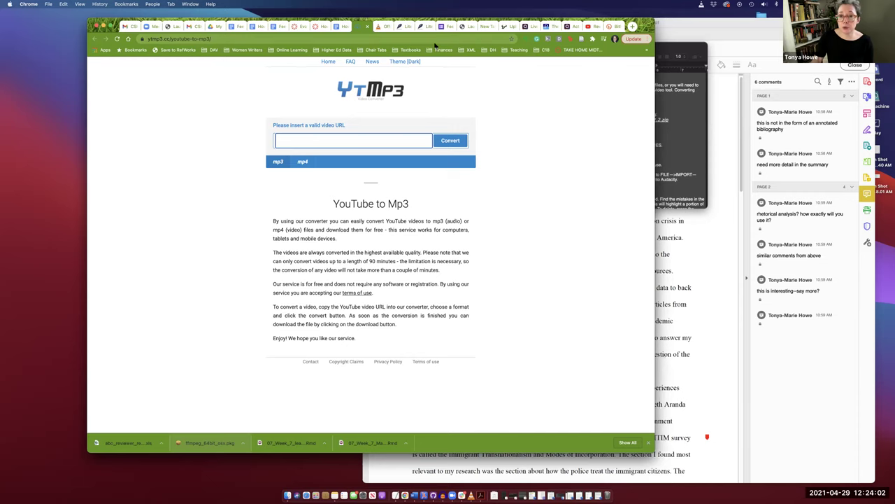
Search the web for "adiche video" in the blank browser tab and open the YouTube result "The danger of a single story".
click(484, 26)
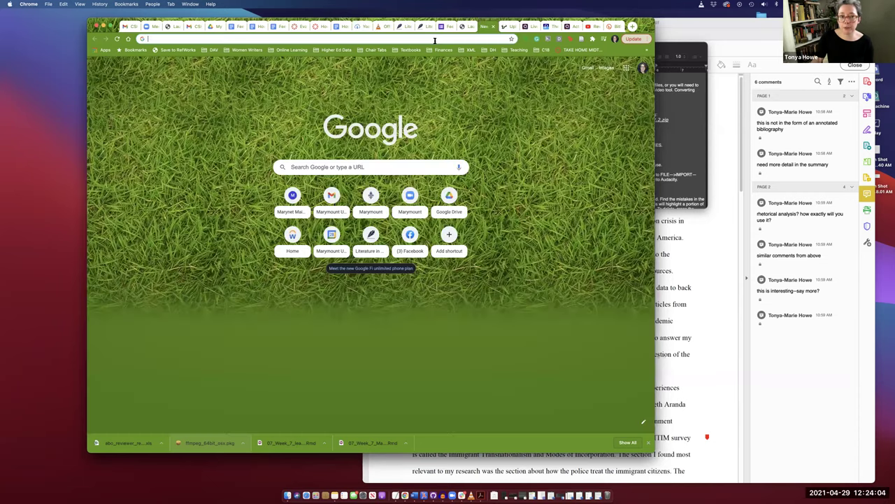
click(436, 40)
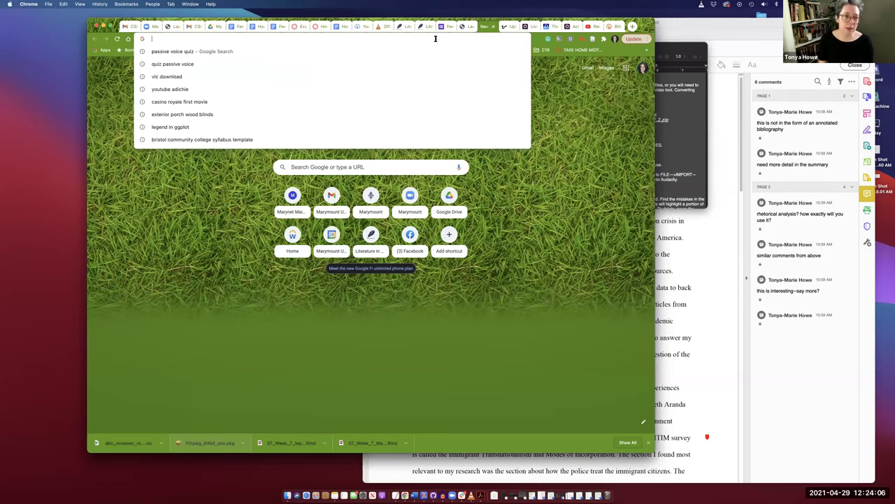
text(adiche video)
key(Return)
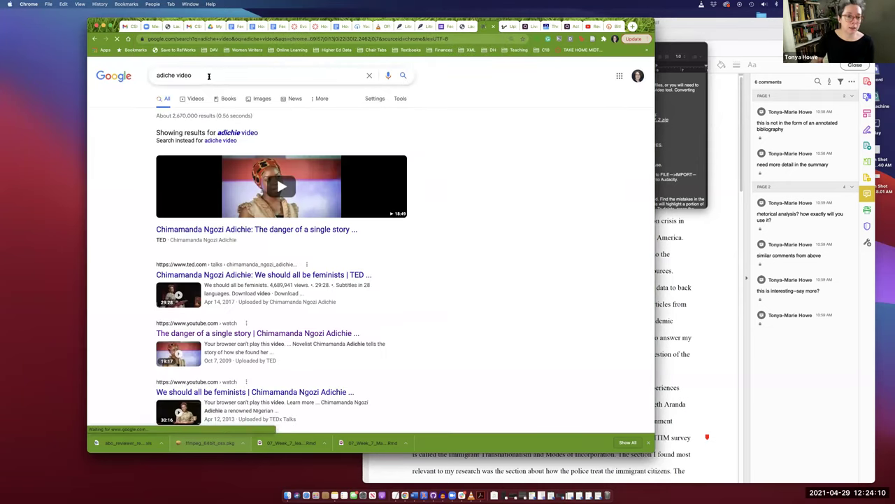
click(312, 194)
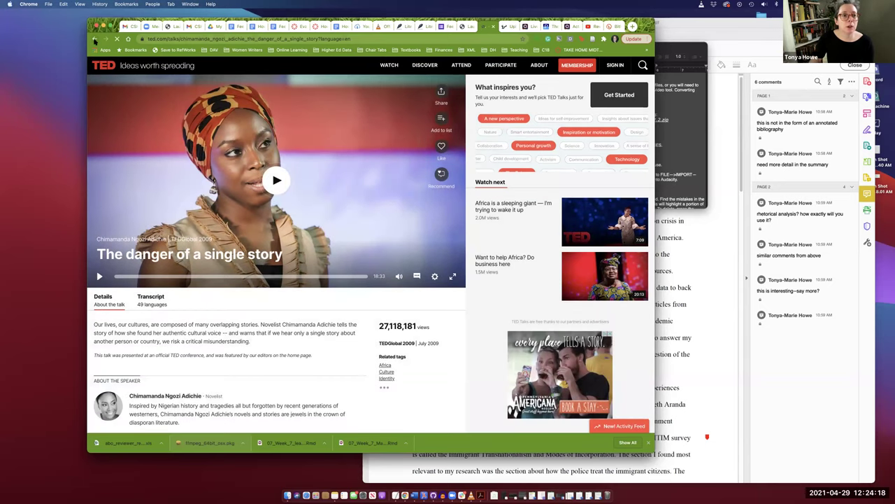
click(95, 39)
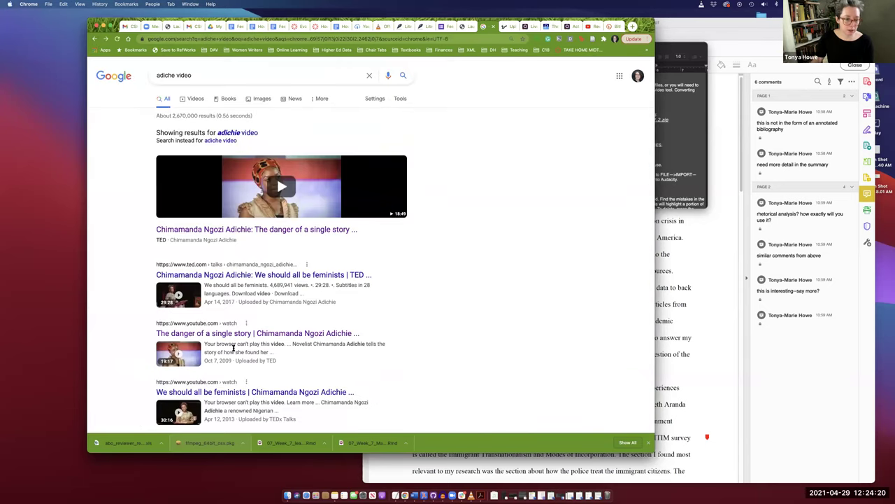
click(224, 335)
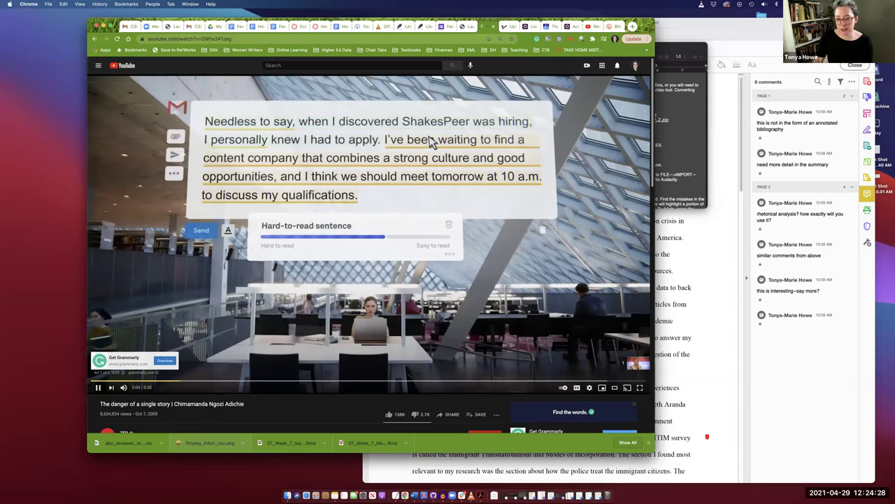
Skip the ad, pause the YouTube talk and copy its share link.
click(630, 363)
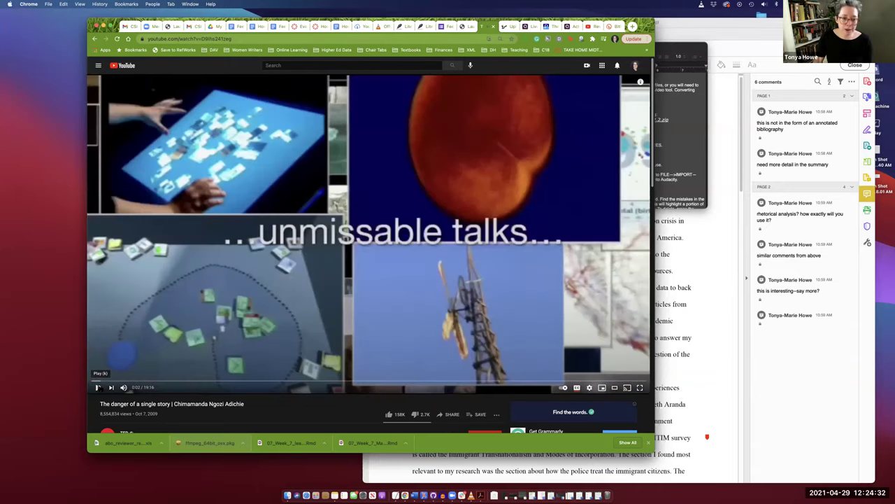
click(98, 387)
scroll(378, 364, down, 3)
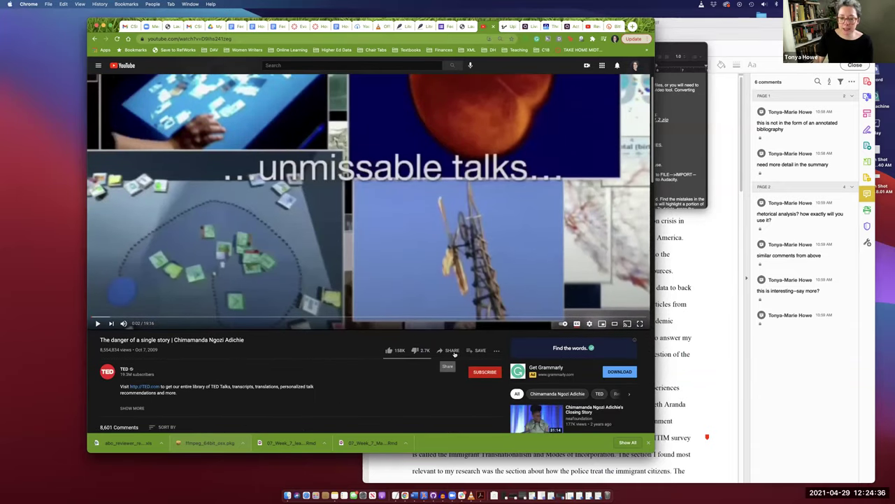
click(452, 350)
click(430, 257)
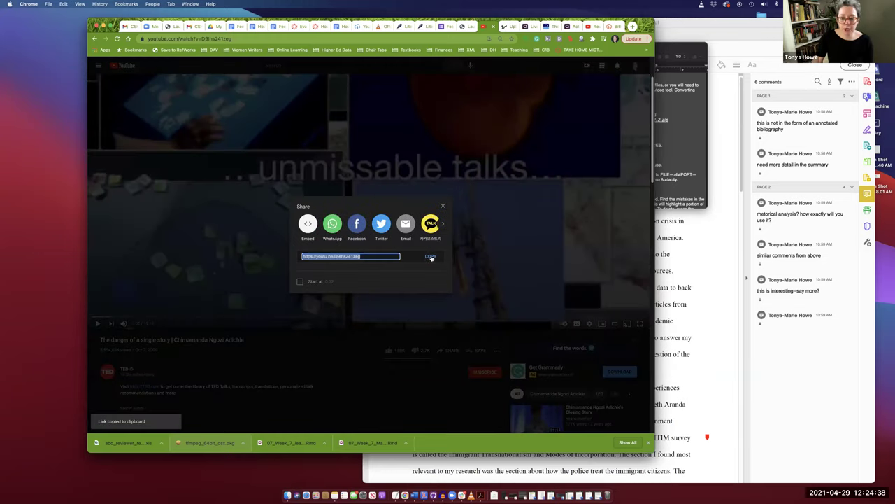
click(442, 206)
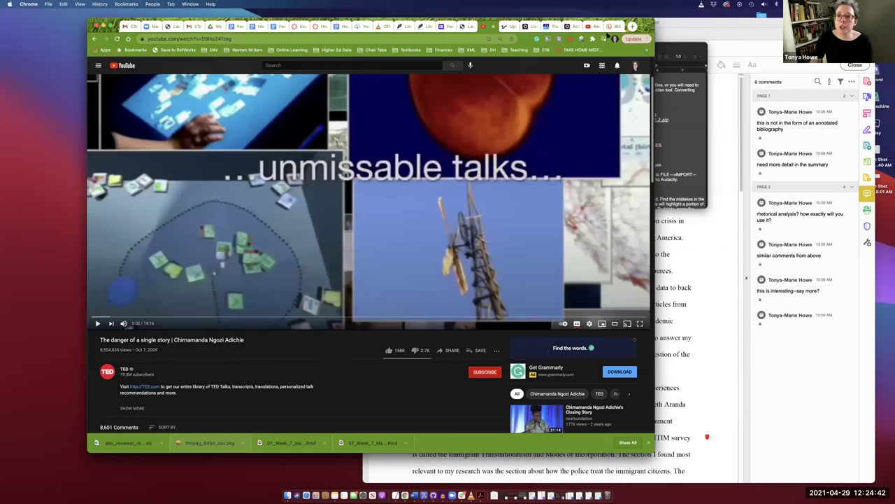
Paste the copied video link into the YtMp3 converter and convert it to mp3.
click(364, 28)
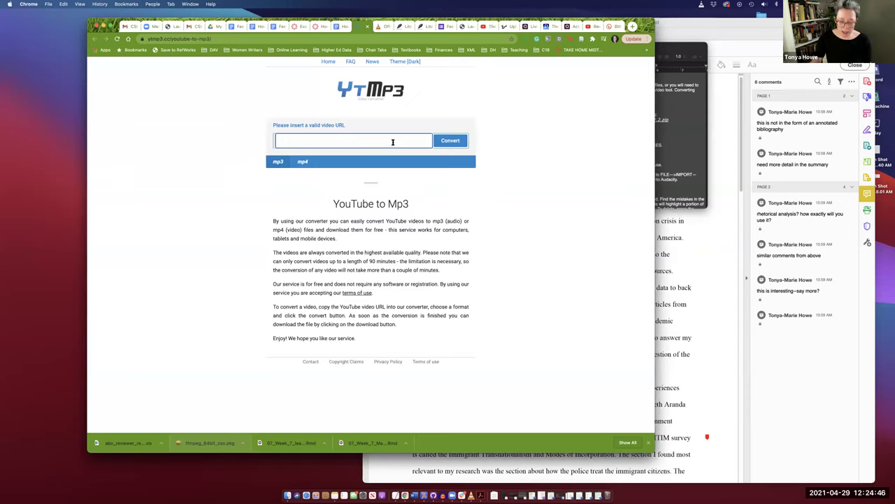
key(super+v)
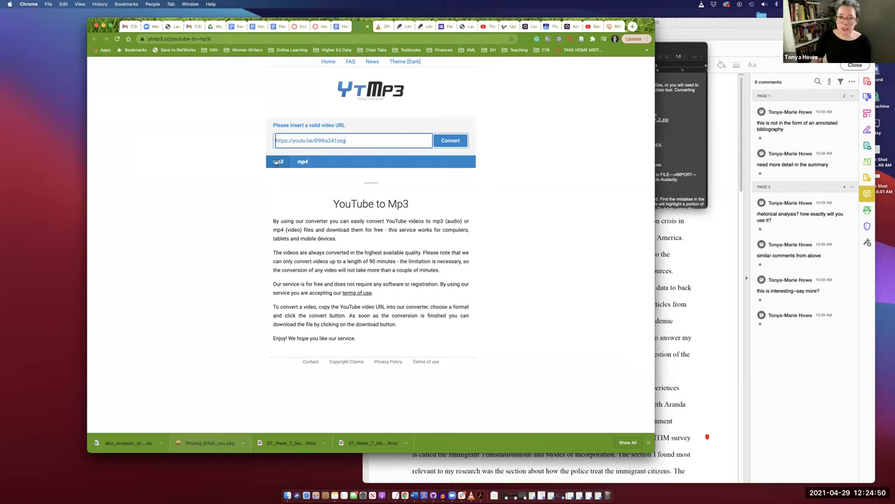
click(446, 141)
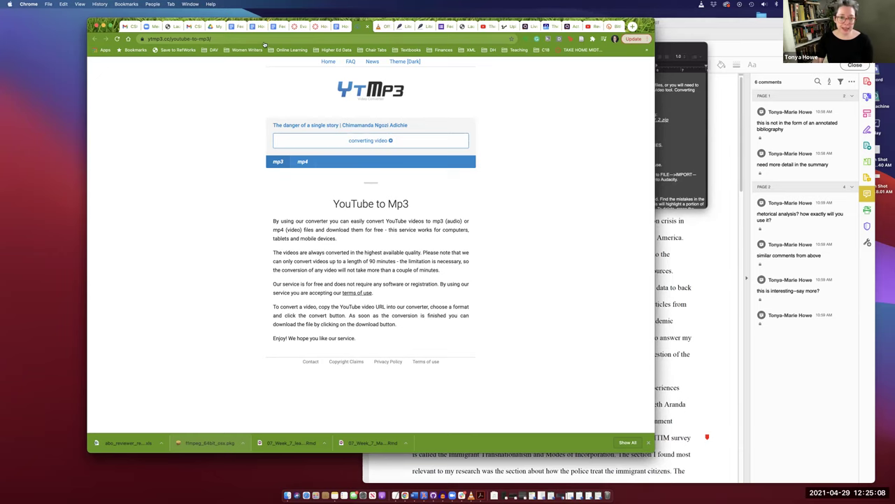
Switch to Audacity, search the Mac for ".mp3" and import "The danger of a single story Chimamanda Ngozi Adichie.mp3" as a new track.
key(super+Tab)
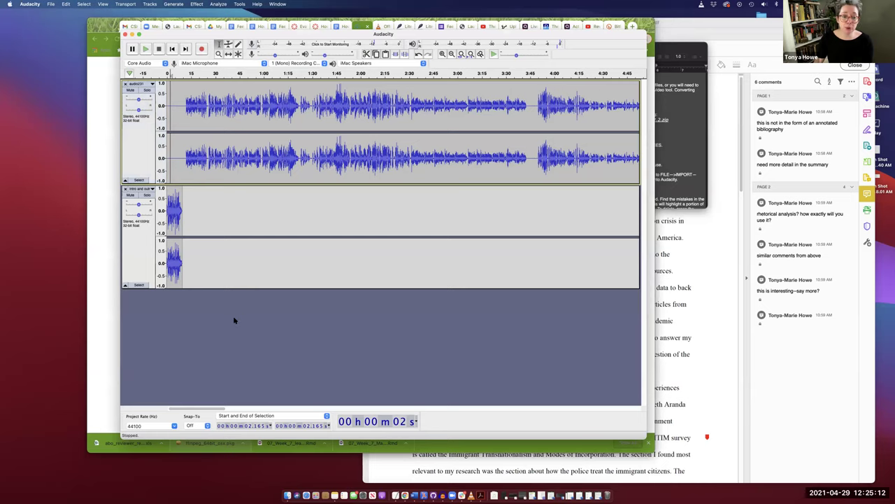
click(52, 5)
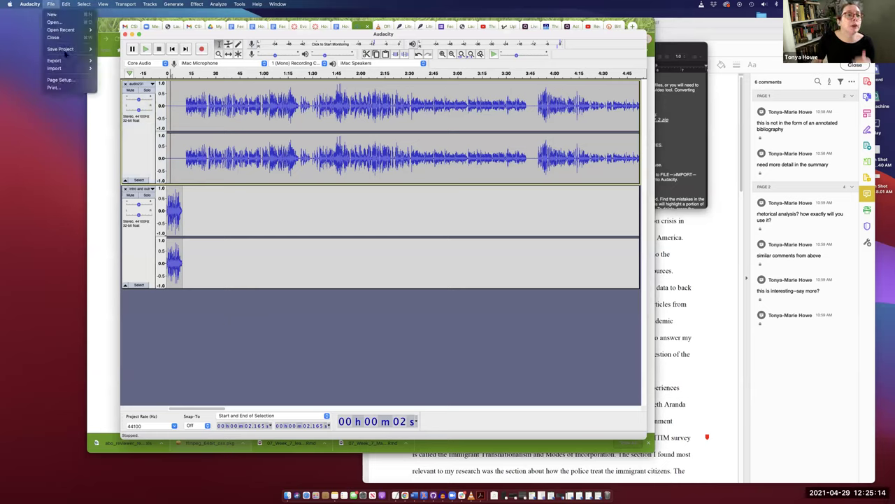
mouse_move(66, 61)
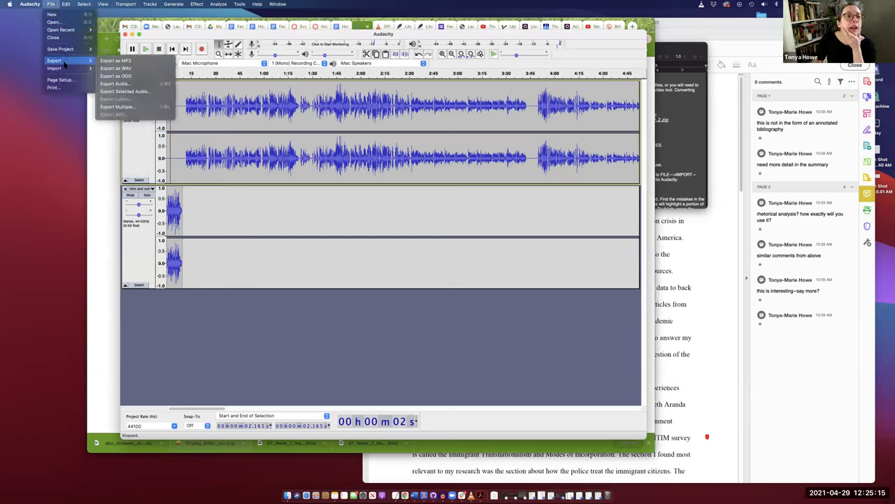
click(109, 68)
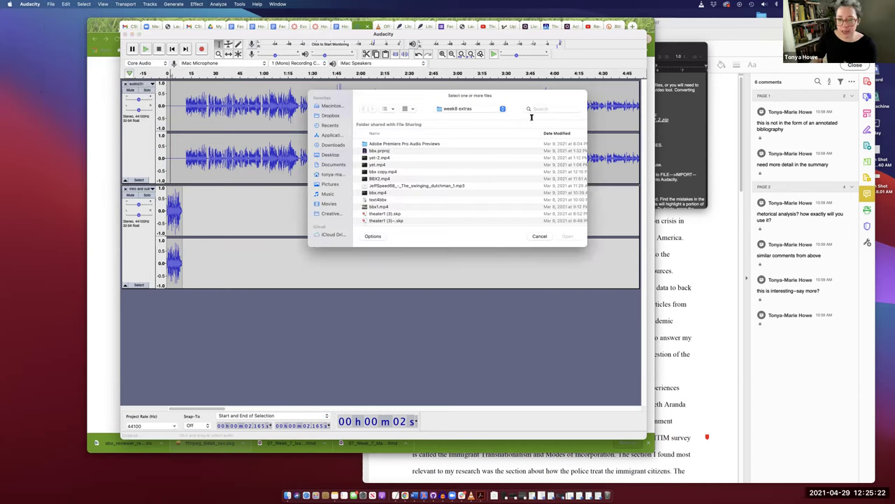
click(540, 109)
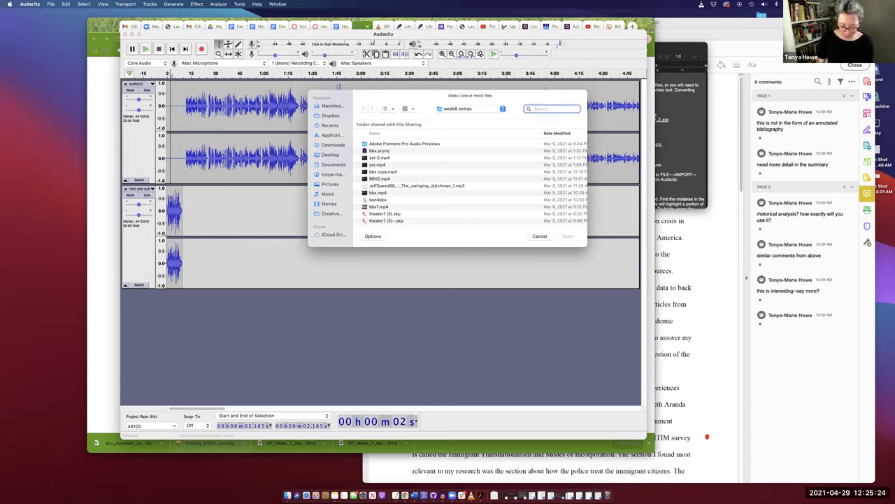
text(.mp3)
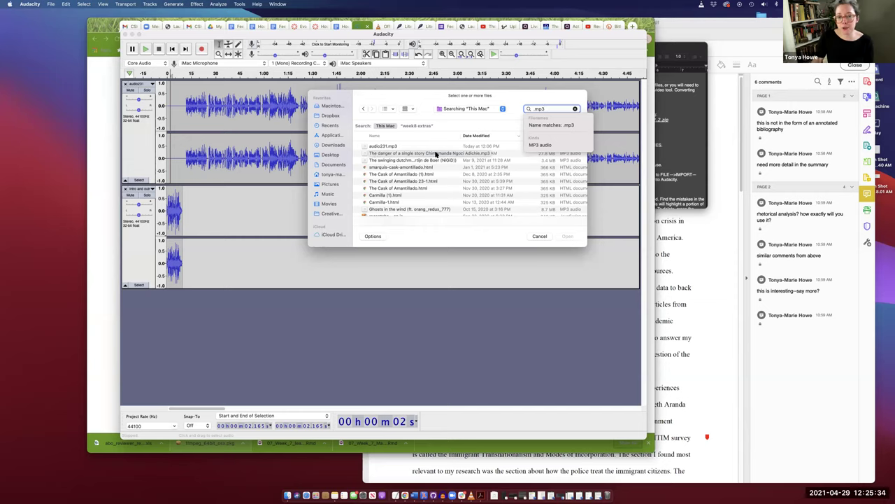
click(401, 153)
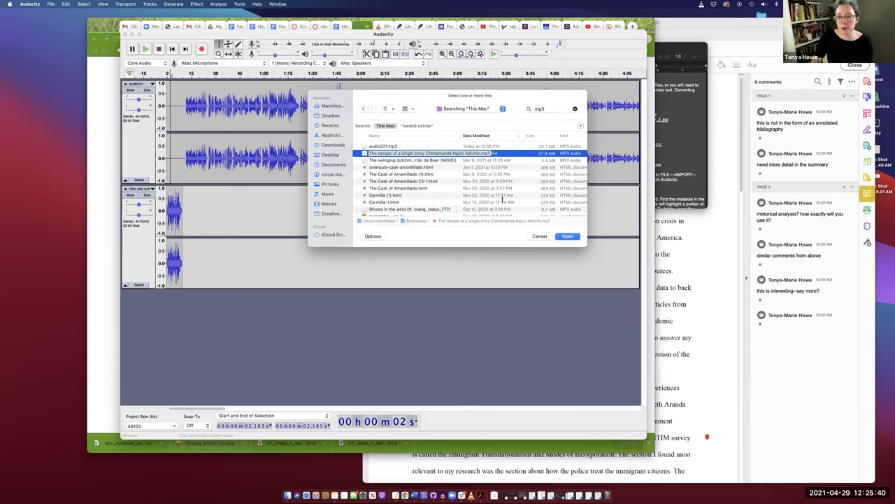
click(568, 236)
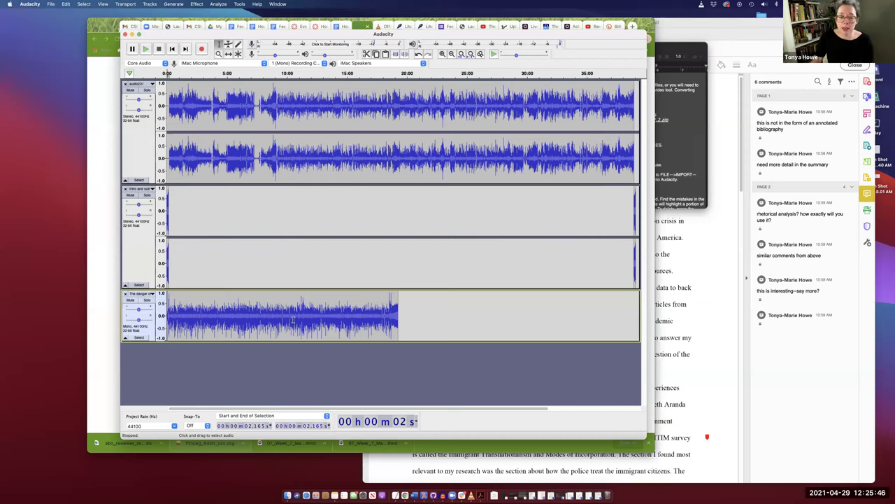
Play the imported talk track from about 1:38 and mute the Zoom recording track above it.
click(186, 313)
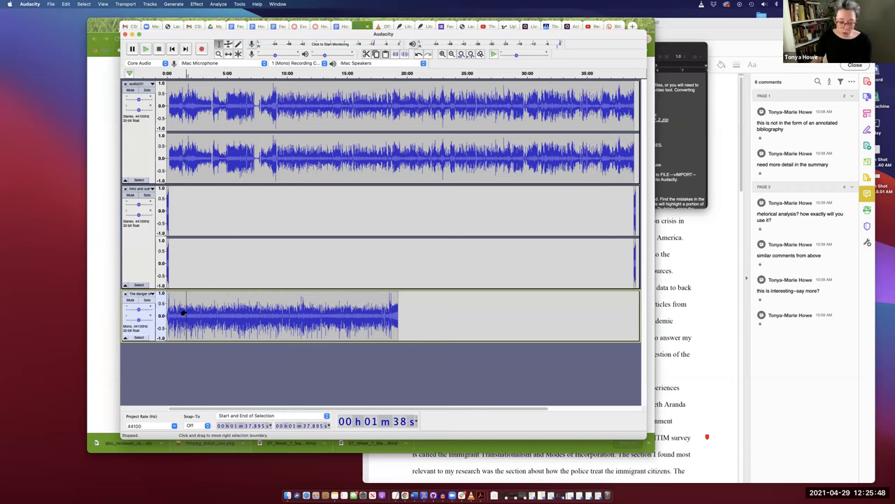
key(space)
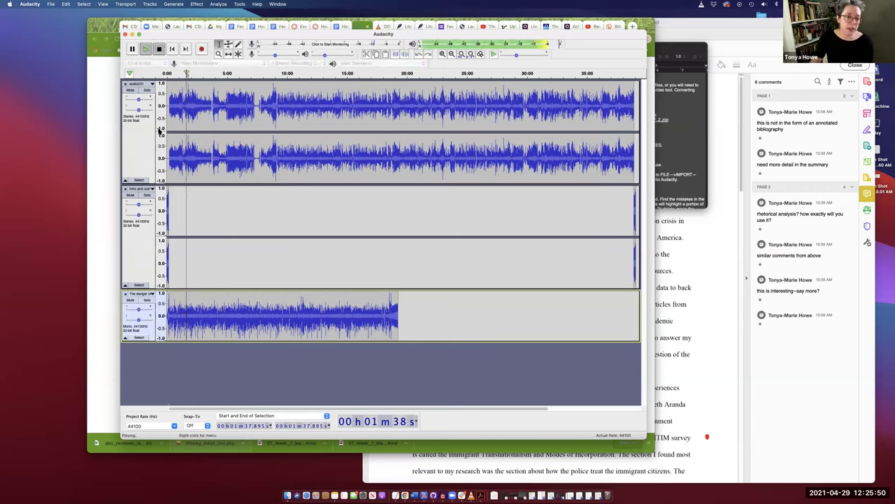
click(129, 90)
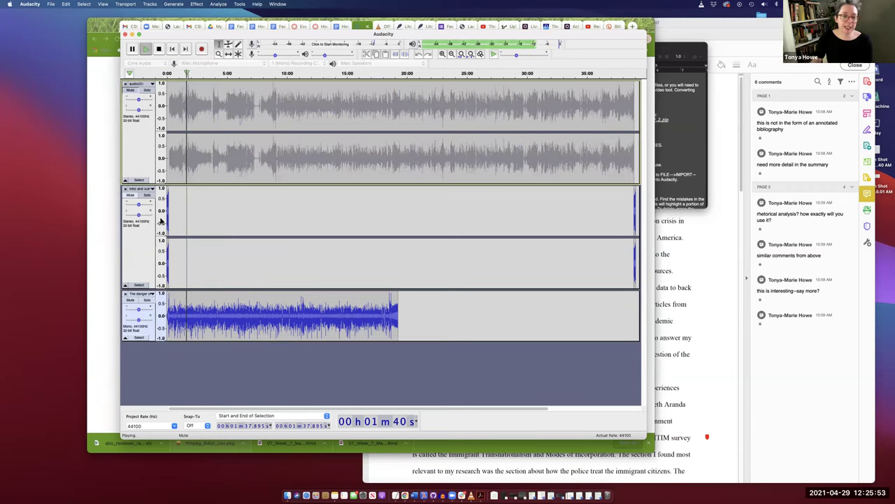
Play the imported talk from about 2:44 and zoom in on its waveform around that passage.
click(198, 315)
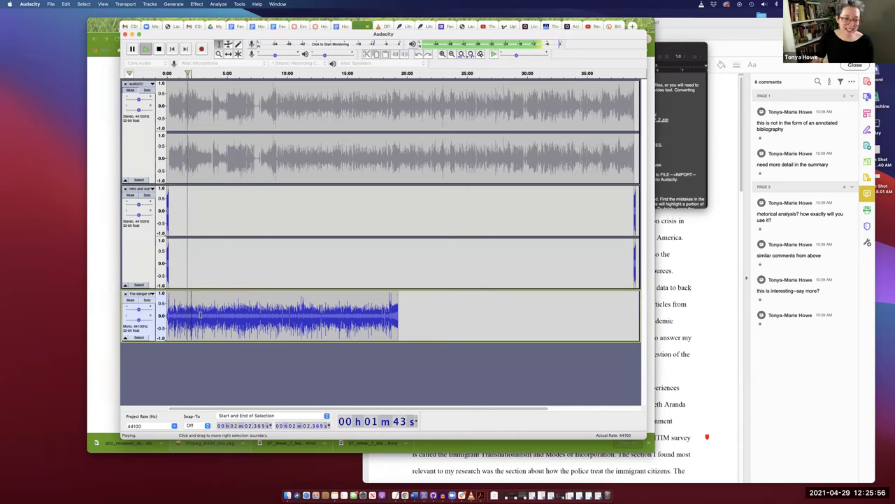
key(space)
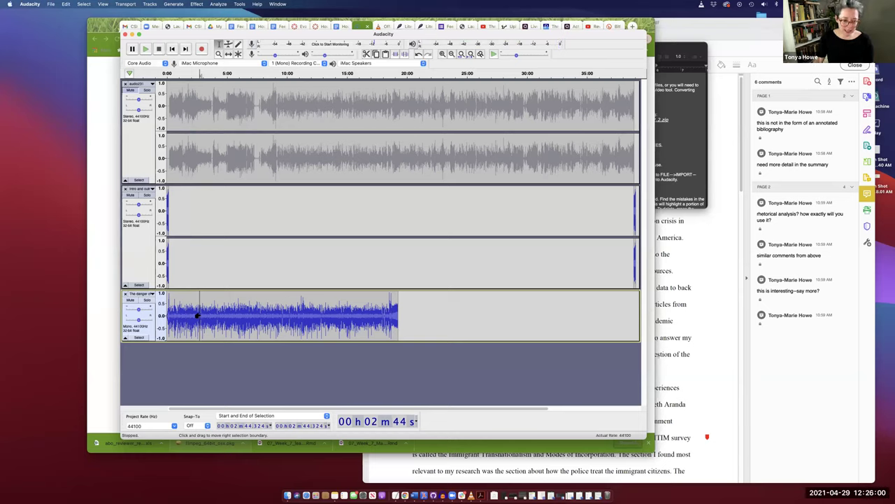
key(space)
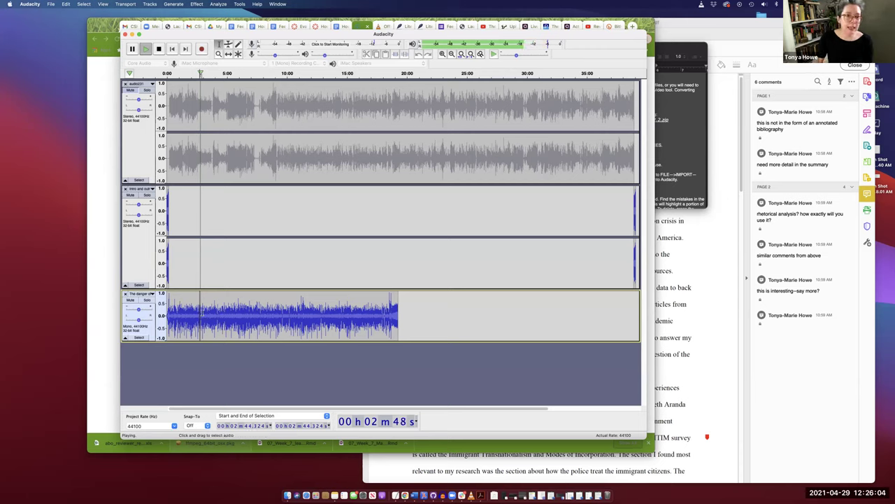
key(F4)
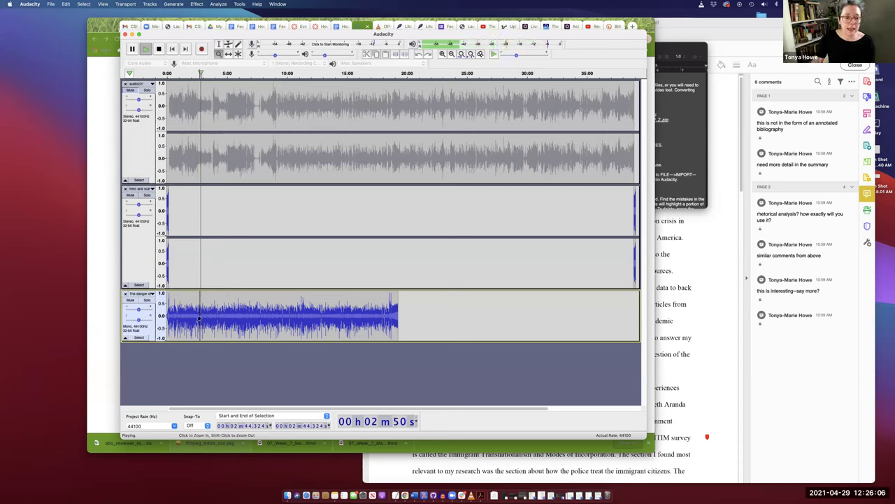
click(203, 319)
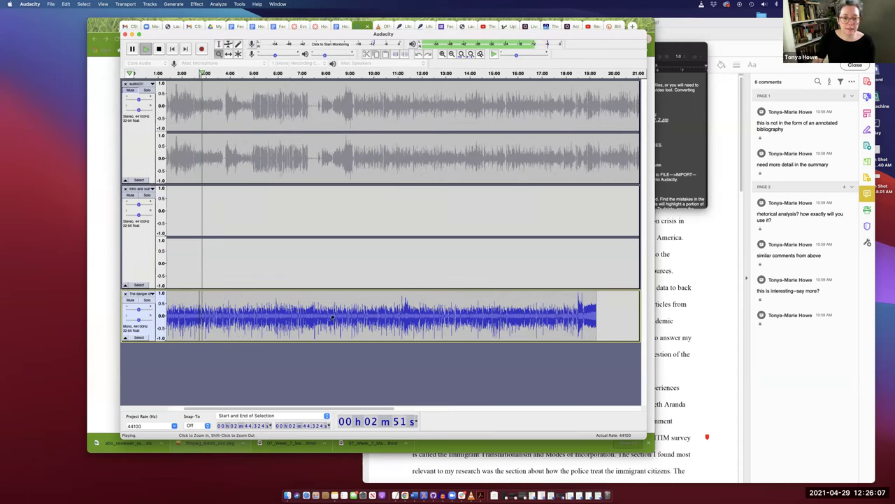
click(209, 318)
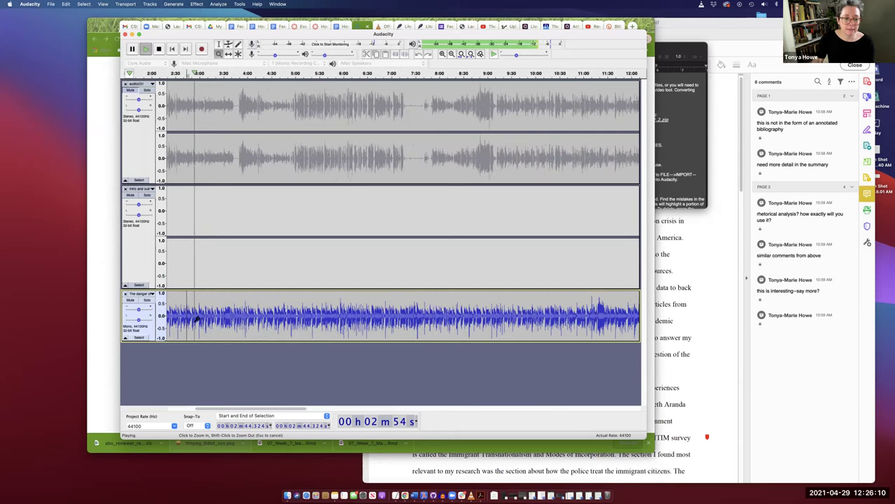
click(197, 318)
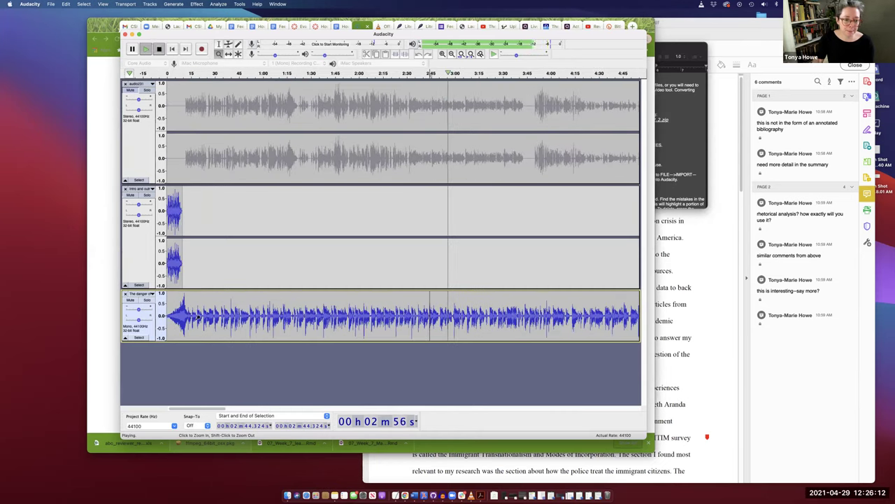
key(space)
click(218, 44)
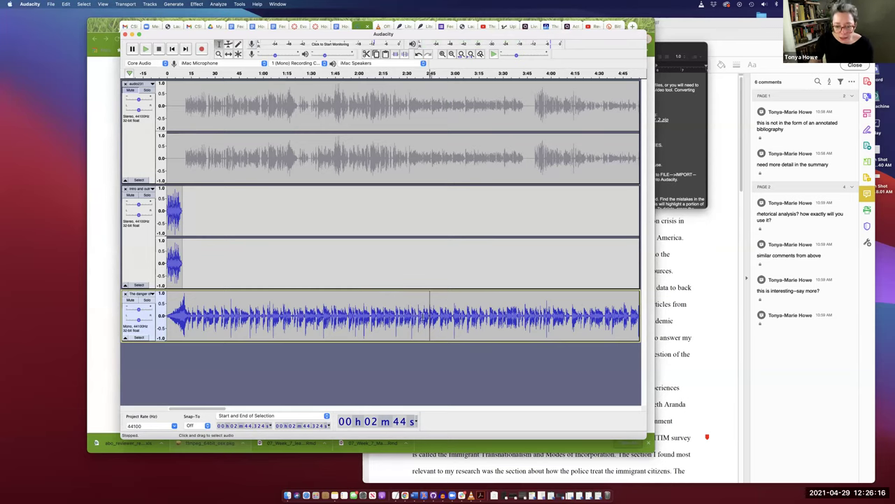
Listen to the imported talk from about 2:59 and again from about 2:49 to locate the excerpt's start.
click(453, 316)
key(space)
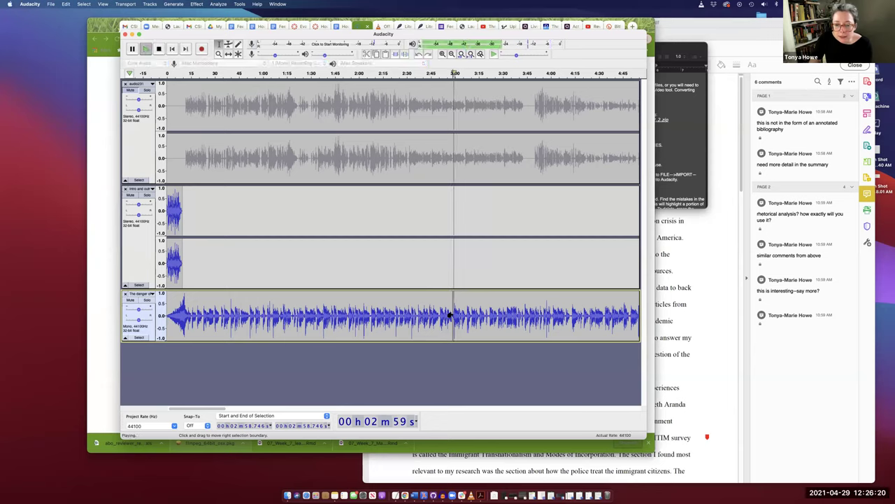
key(space)
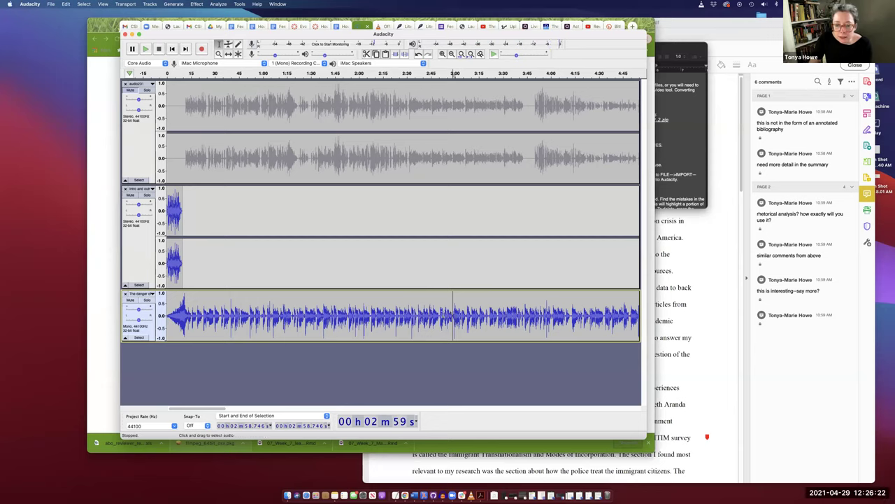
click(439, 317)
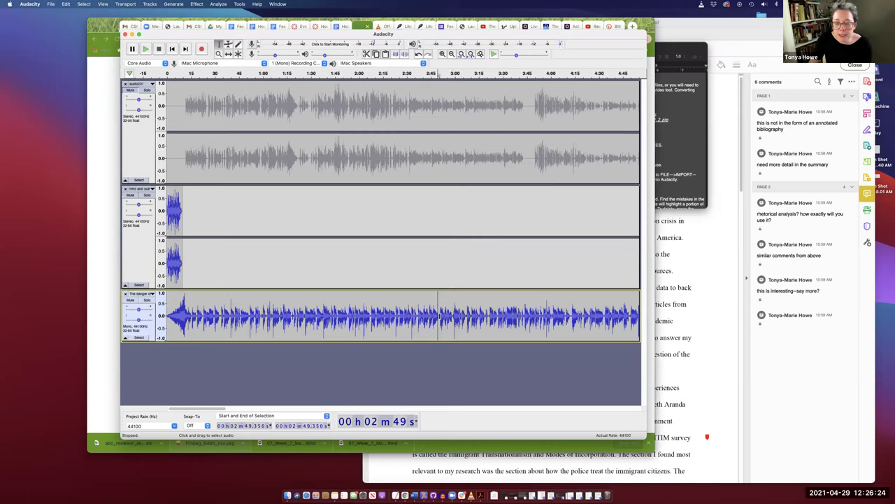
key(space)
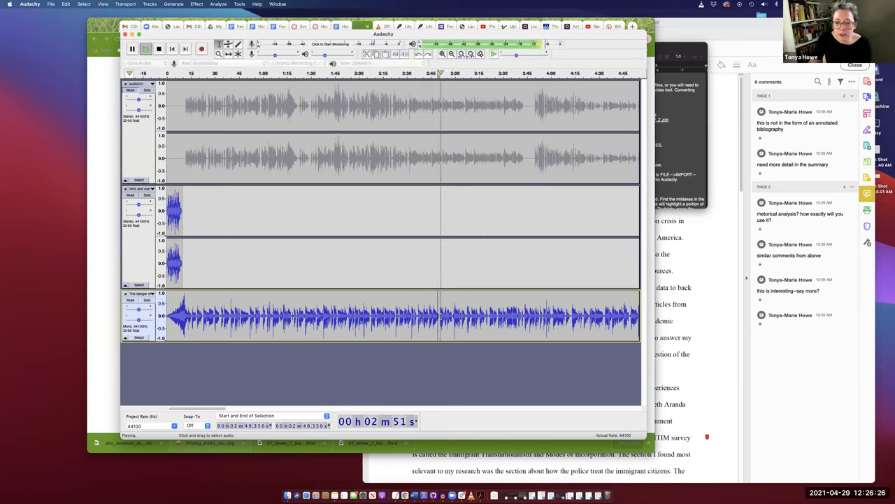
key(space)
Copy the talk excerpt from about 2:50 to 4:13 and paste it into the intro and outro track at about 2:50.
click(440, 316)
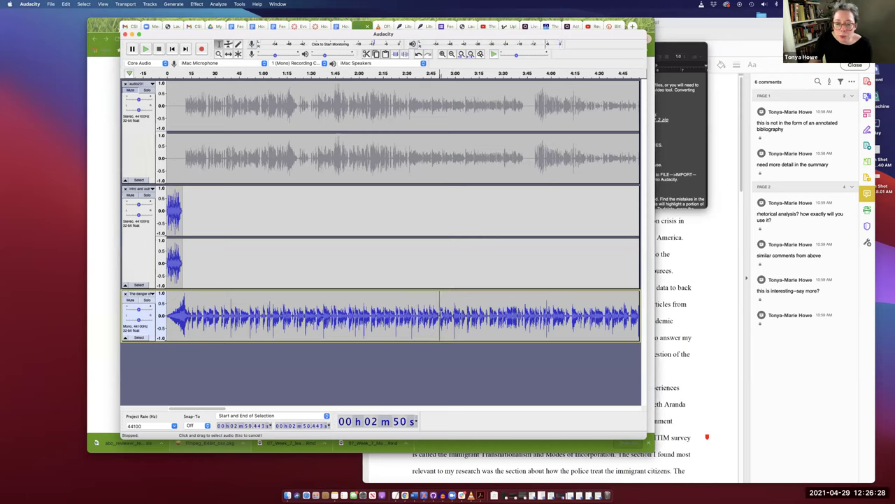
drag(448, 315, 569, 316)
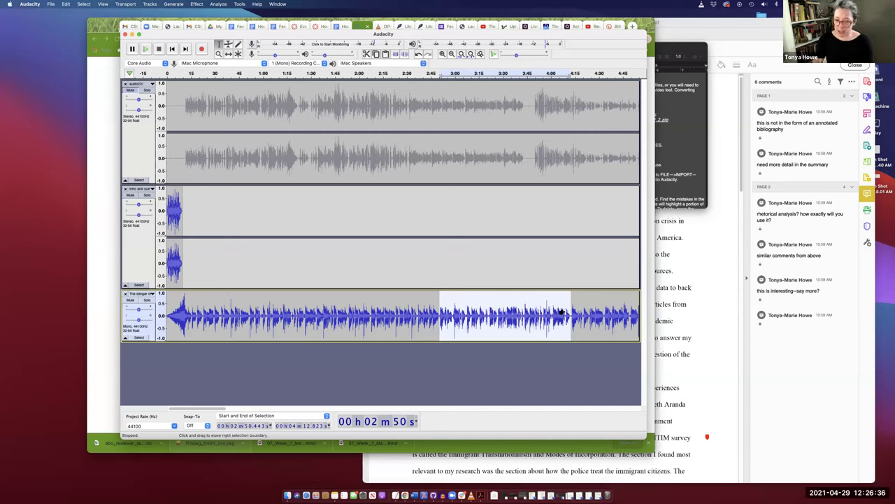
click(437, 218)
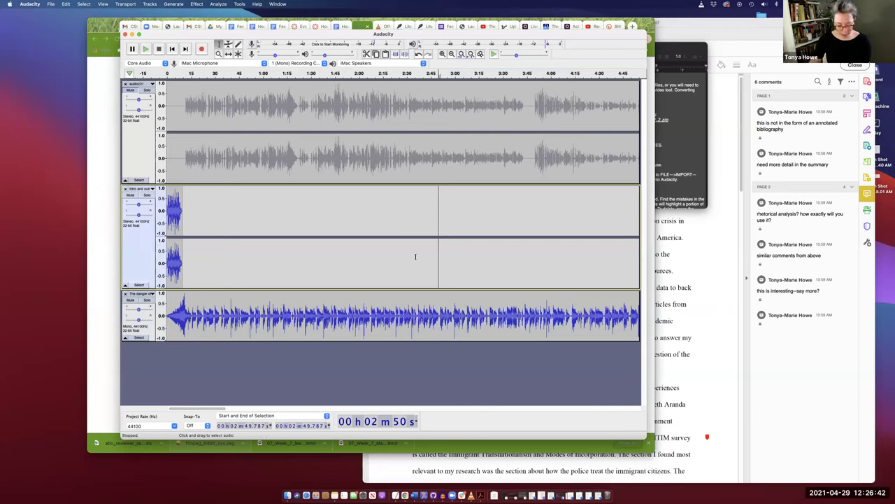
key(super+v)
Delete the extra gap before the outro music from about 38:55, and remove the imported talk track.
scroll(454, 260, right, 15)
scroll(454, 261, right, 20)
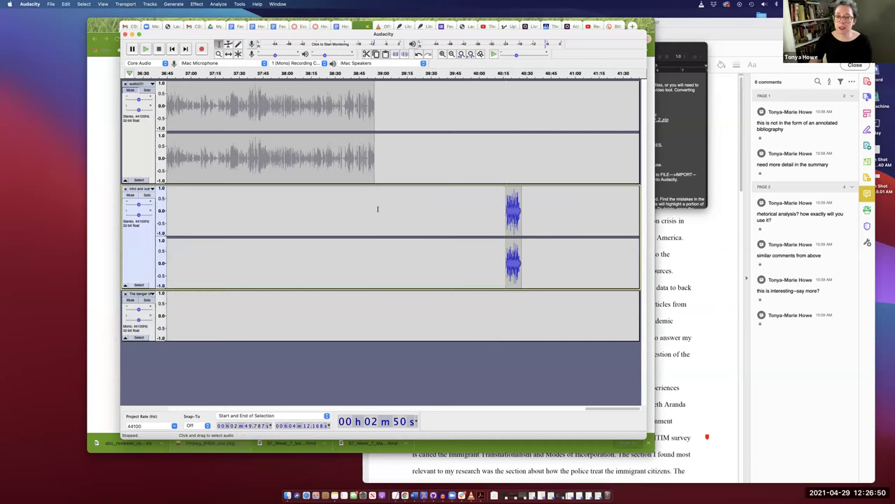
drag(373, 211, 503, 214)
key(Delete)
scroll(285, 244, left, 15)
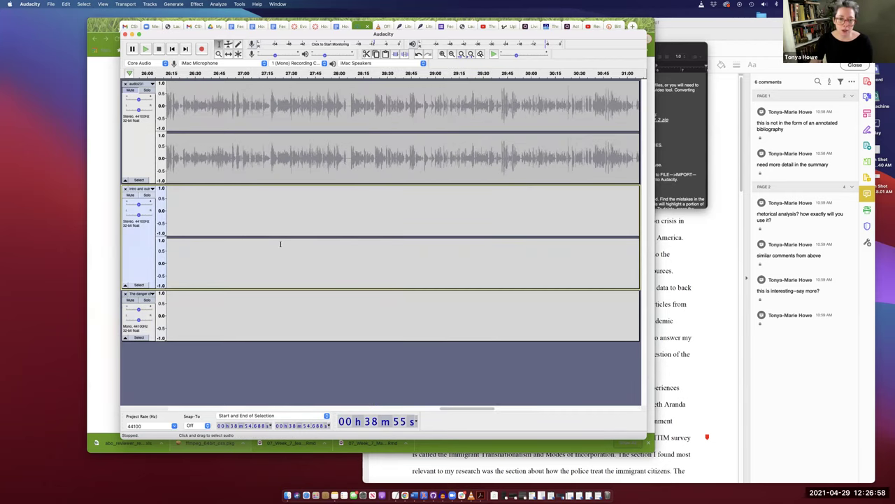
click(124, 294)
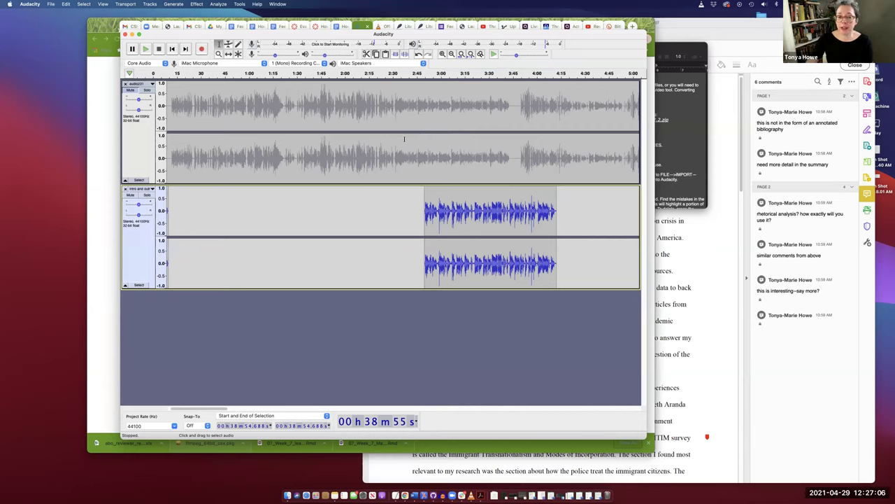
Generate 9 seconds of silence in the muted Zoom recording track at about 3:46.
drag(417, 105, 514, 109)
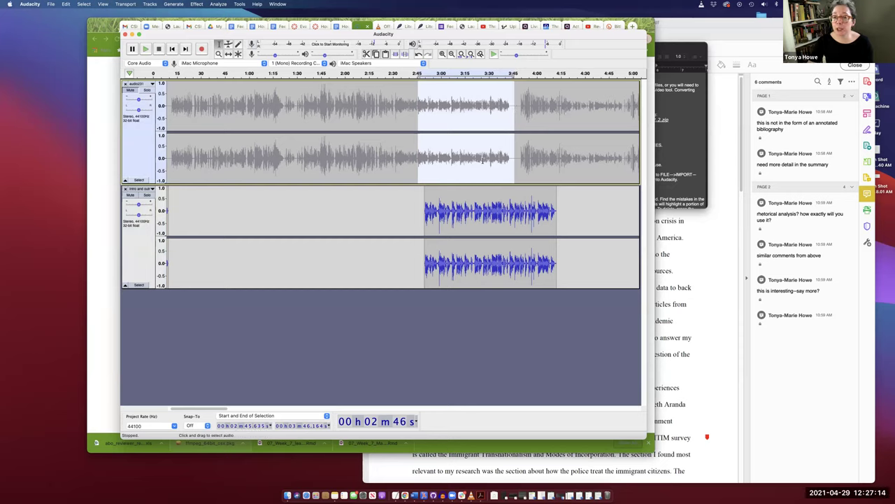
click(512, 110)
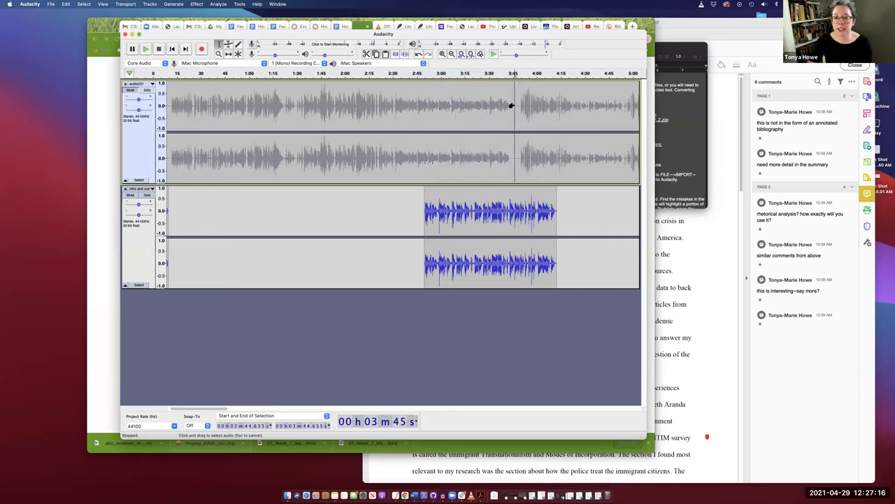
click(174, 4)
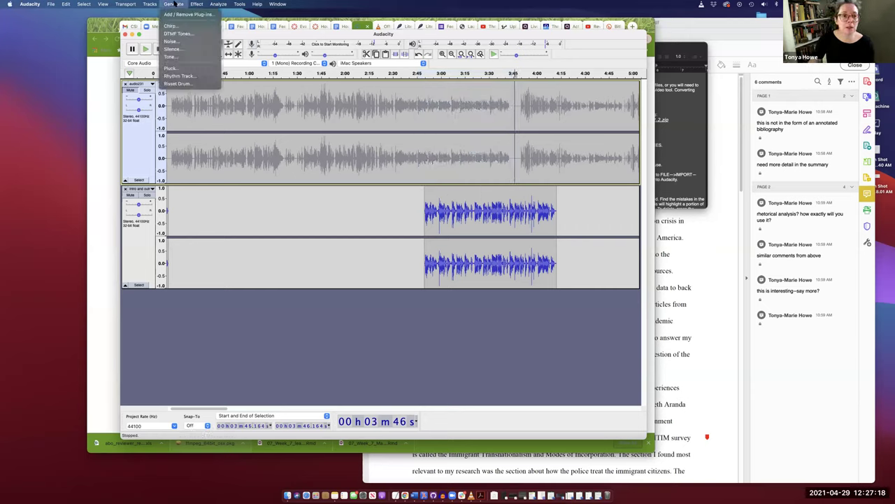
click(396, 136)
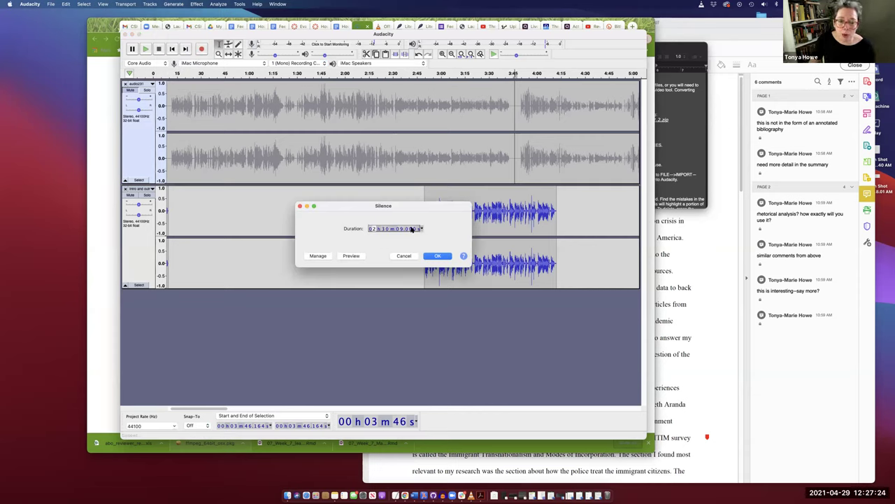
click(420, 229)
click(422, 230)
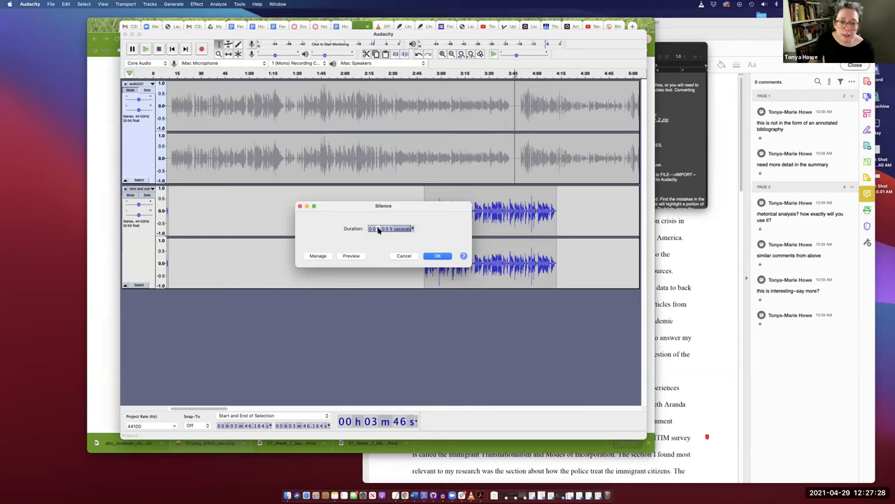
click(385, 231)
text(1)
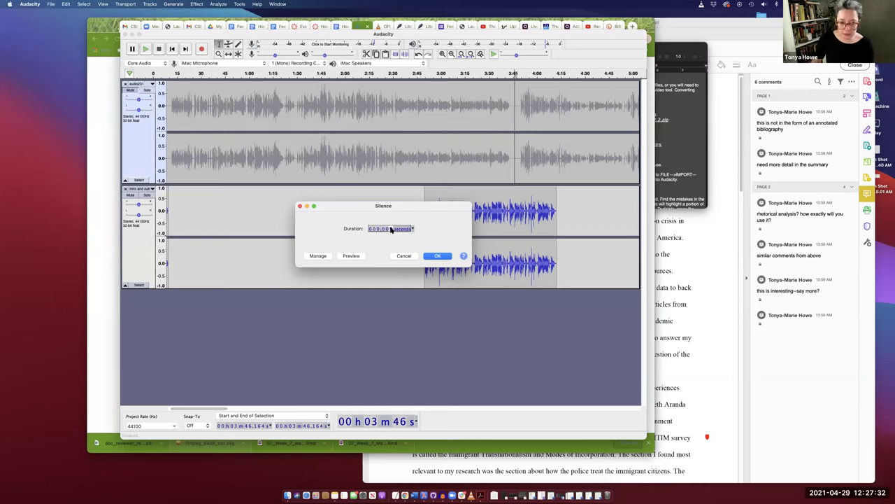
click(438, 256)
scroll(448, 240, right, 3)
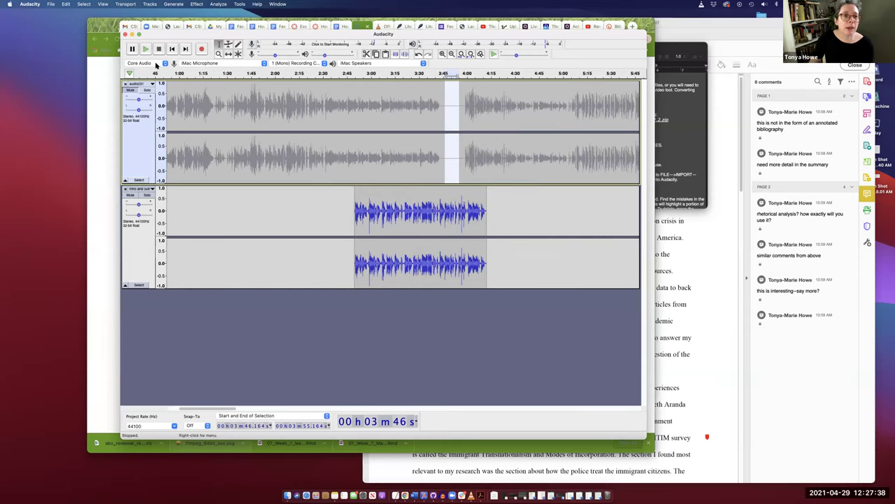
click(179, 4)
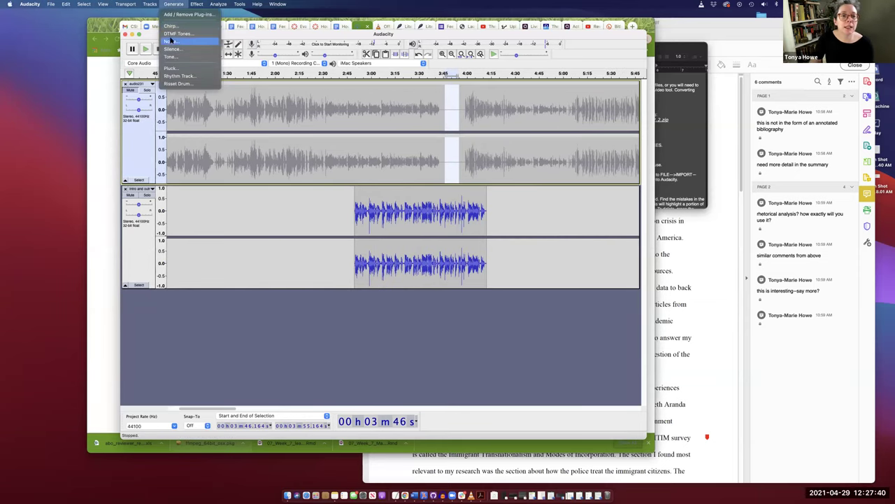
click(171, 49)
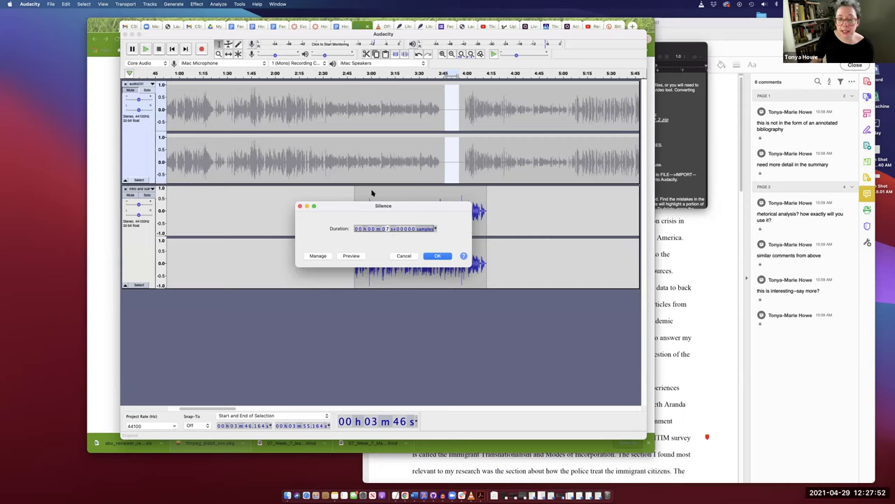
click(300, 207)
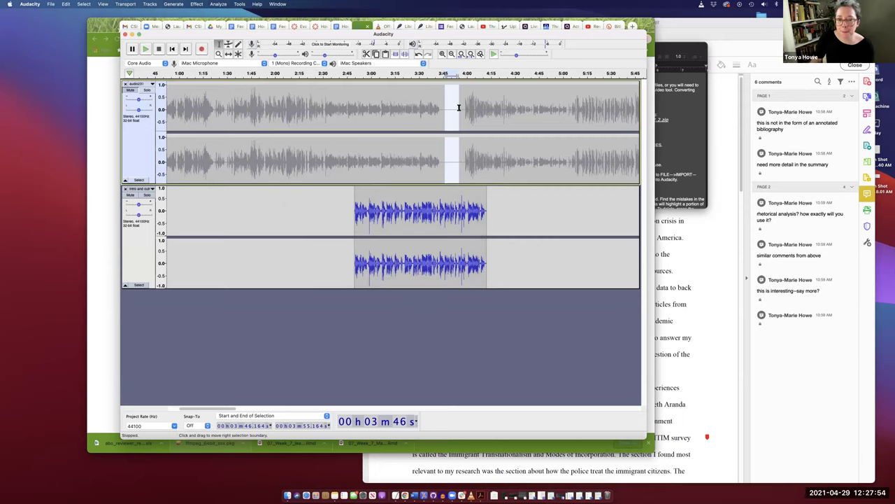
Select the pause from about 3:44 to 3:57 in the Zoom recording track and silence the selected audio.
drag(444, 109, 459, 108)
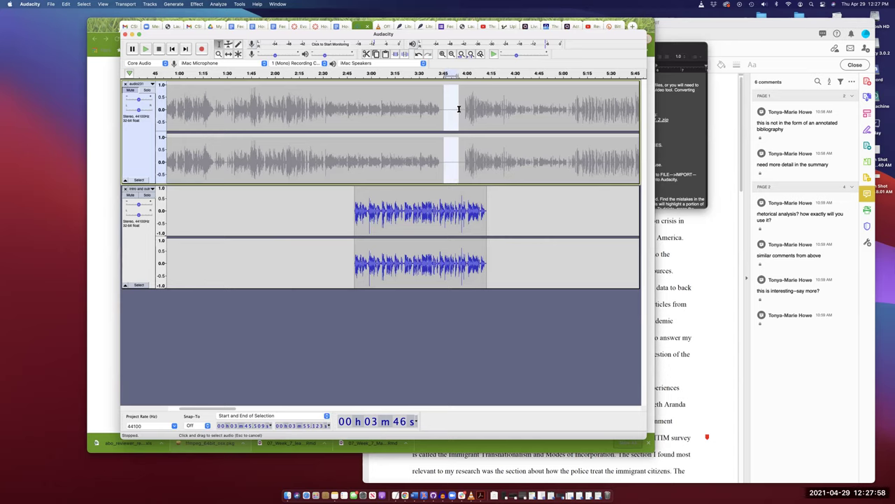
drag(440, 110, 460, 112)
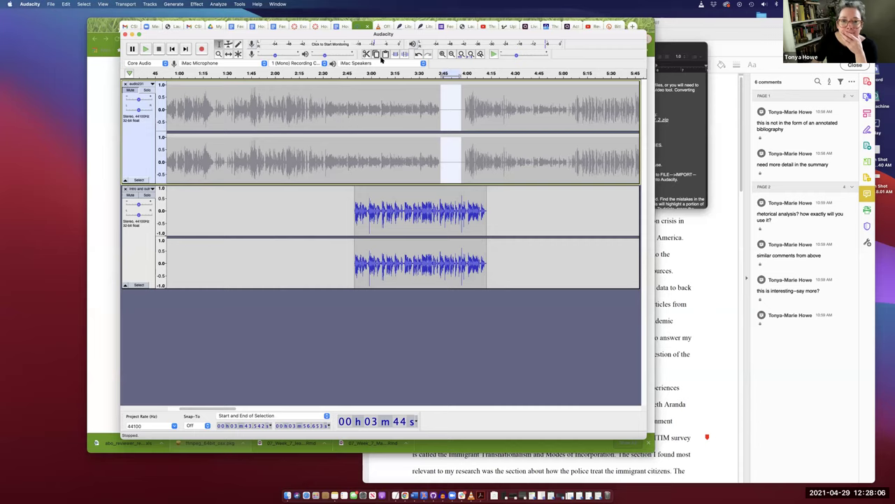
click(405, 54)
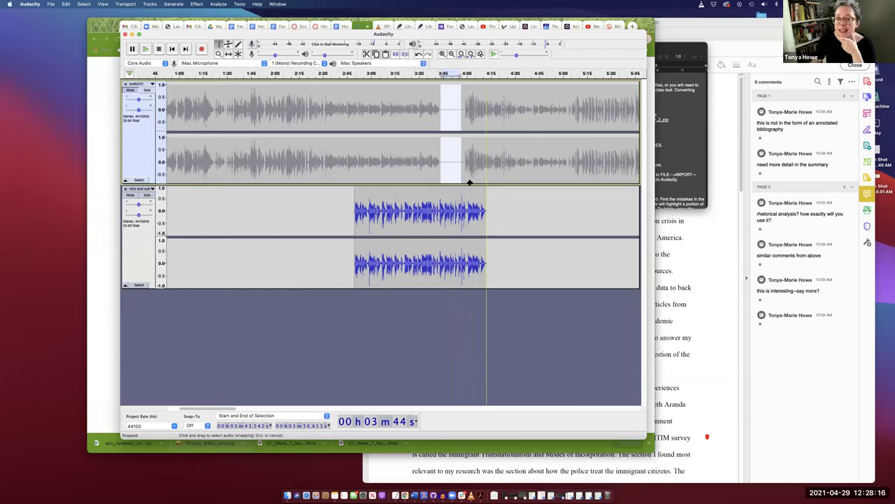
Try to paste a copy of the talk excerpt from about 2:50 to 4:12 into the Zoom recording track at about 3:45.
drag(486, 208, 356, 214)
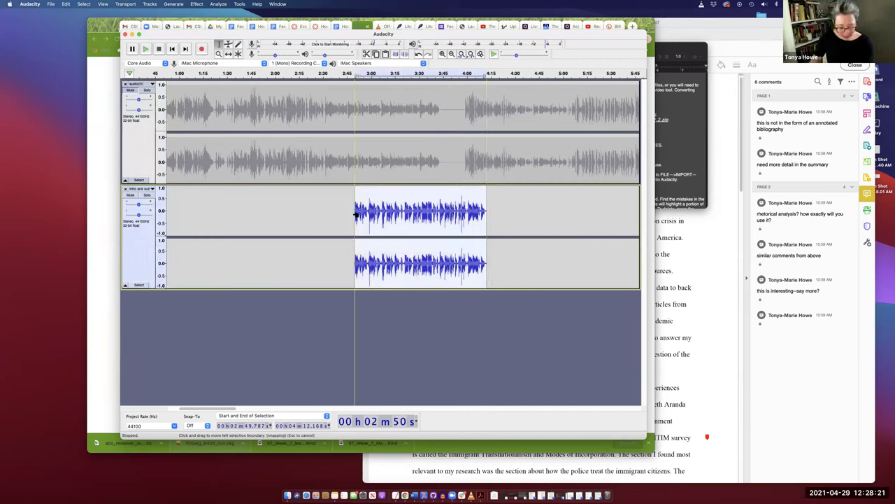
click(444, 111)
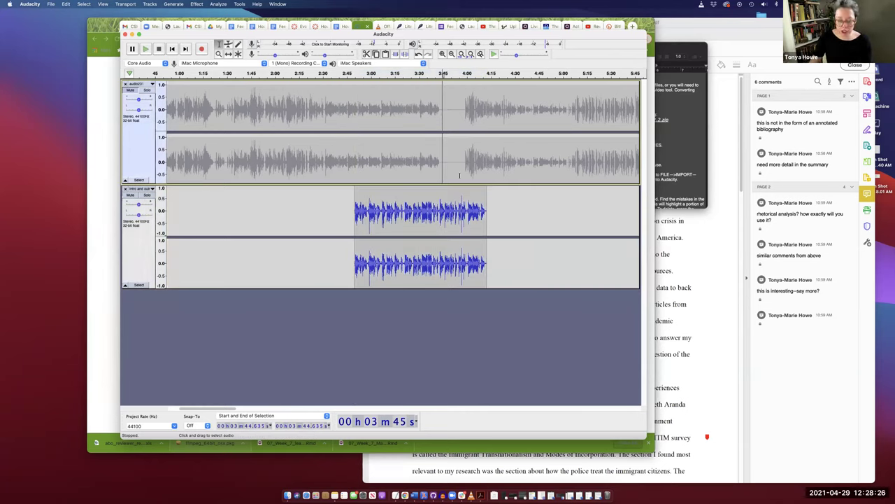
key(cmd+v)
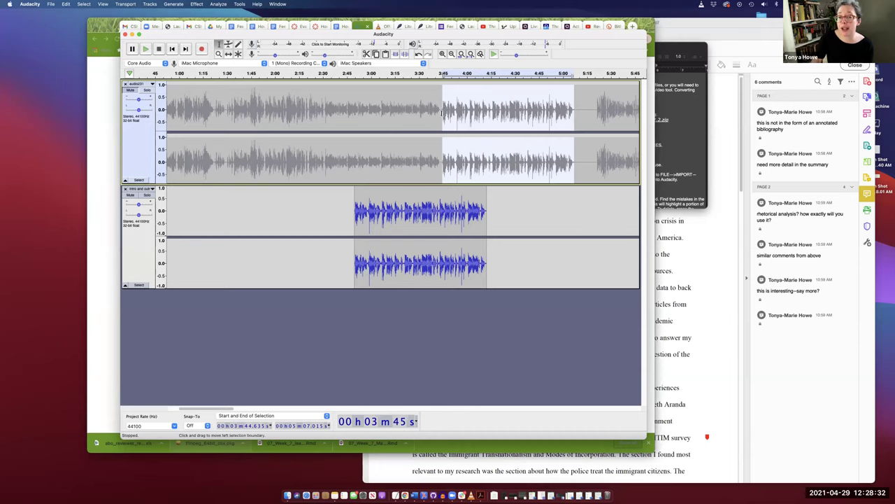
click(441, 108)
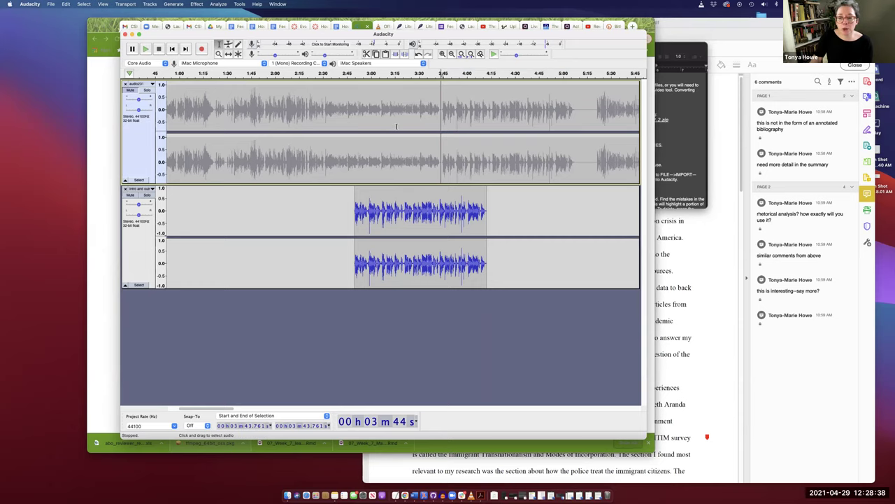
scroll(396, 126, left, 5)
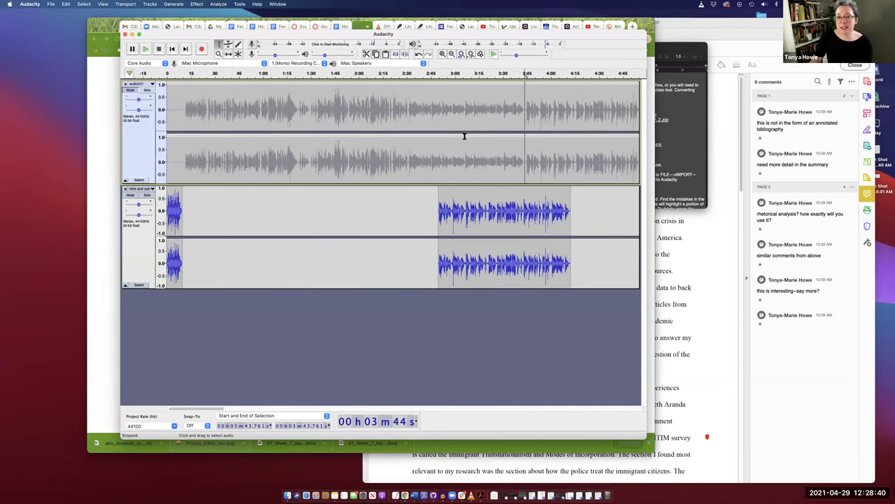
scroll(464, 136, right, 12)
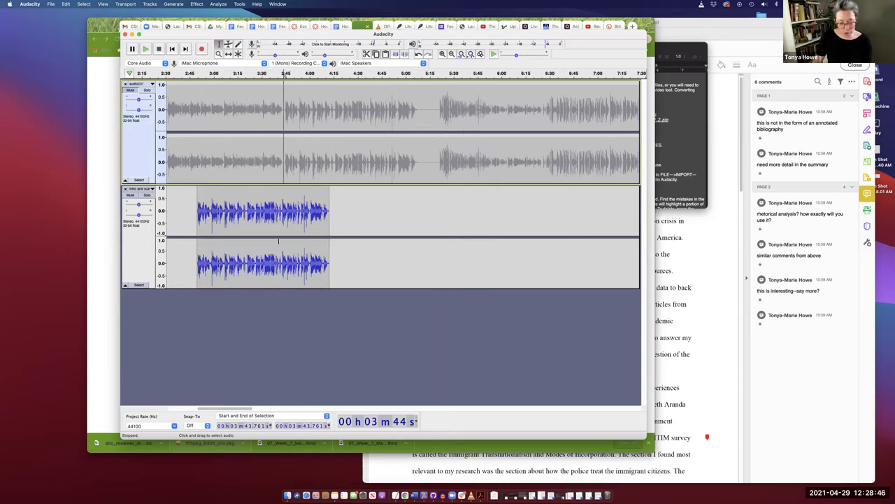
key(ctrl+v)
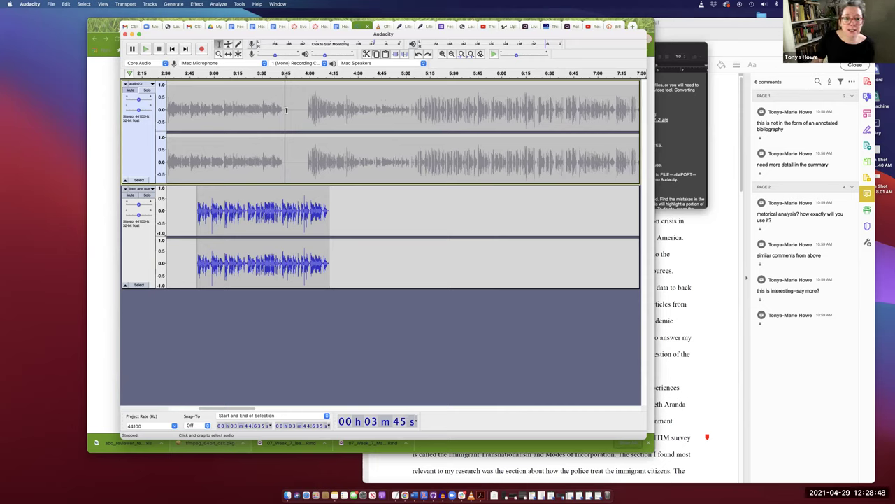
Silence the Zoom recording track from about 2:41 to 3:46.
drag(286, 109, 184, 109)
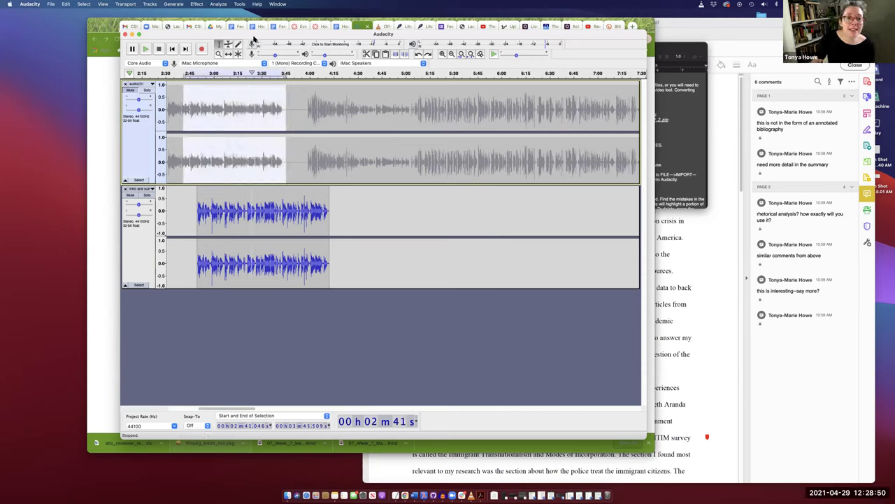
click(405, 54)
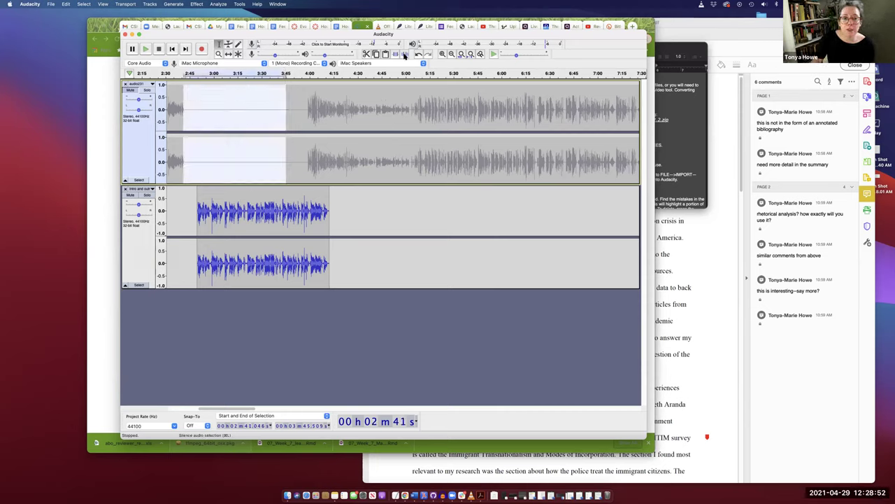
click(219, 153)
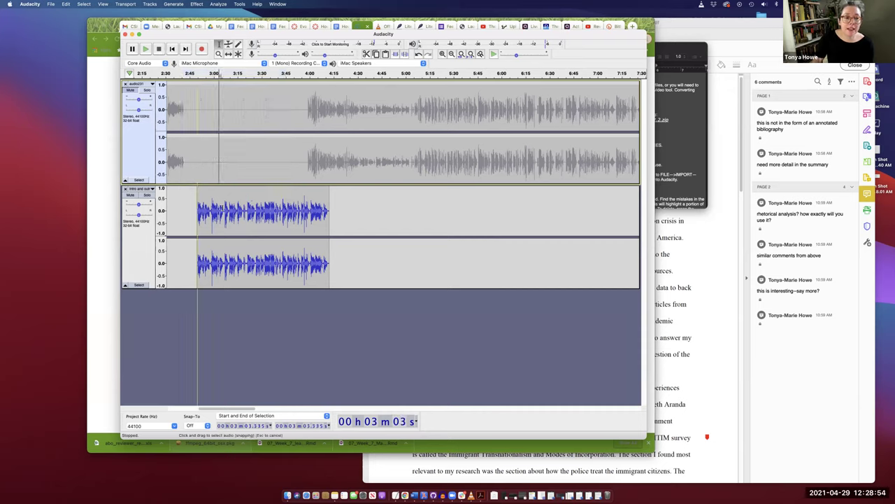
Delete the gap before the talk excerpt from about 2:41 to 2:50, and remove the excerpt's end from about 3:52 to 4:04.
click(184, 202)
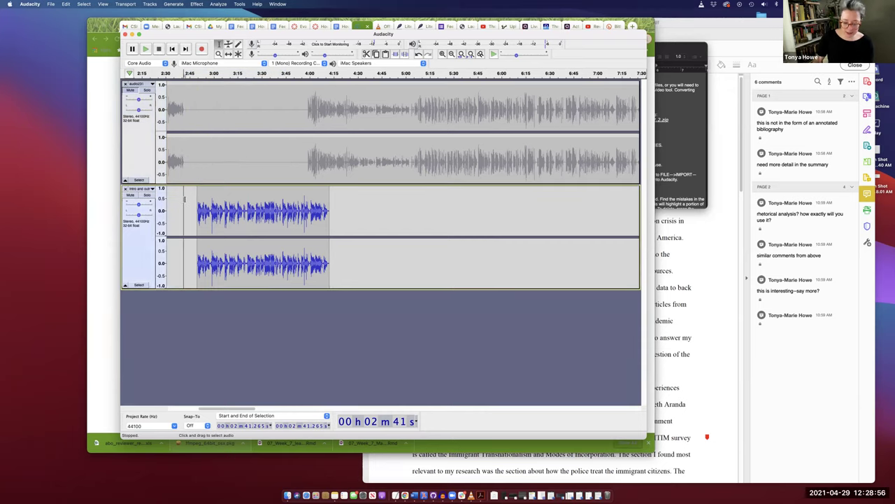
shift+click(193, 204)
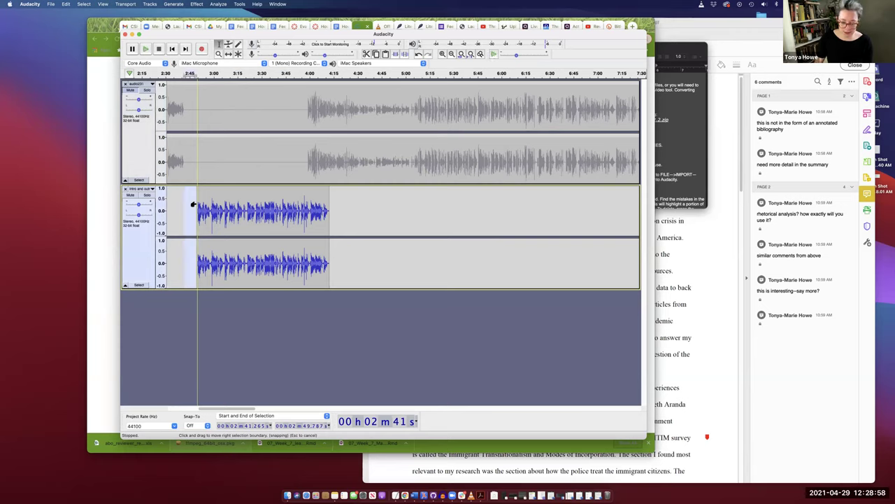
key(Delete)
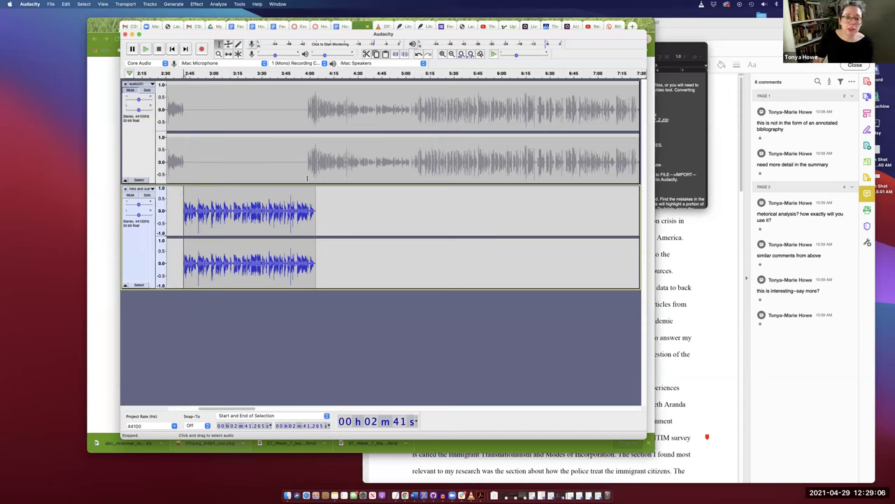
drag(316, 209, 297, 209)
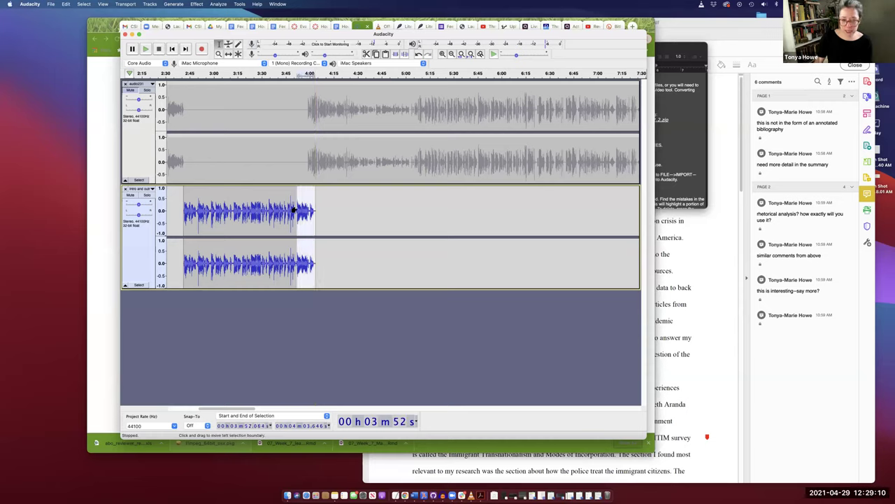
key(Delete)
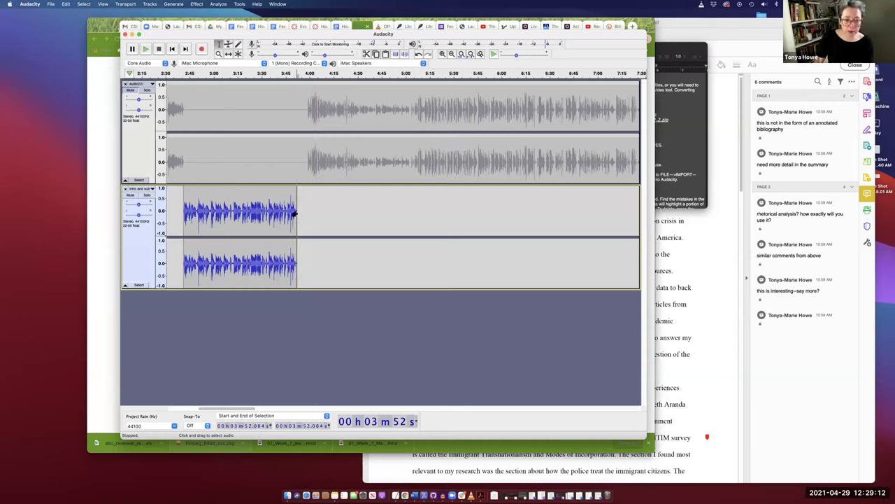
Cut the shortened talk excerpt and paste it back into the intro and outro track at about 2:45.
drag(217, 219, 185, 221)
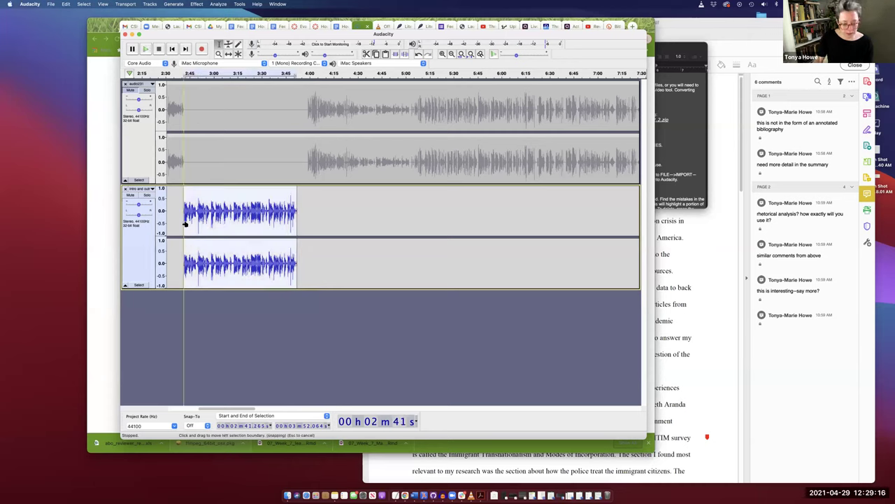
key(Delete)
click(189, 200)
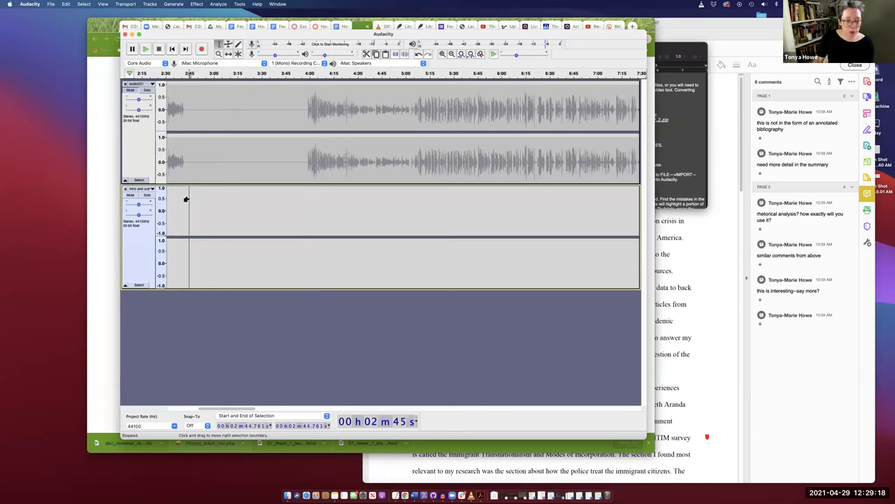
key(super+v)
click(359, 218)
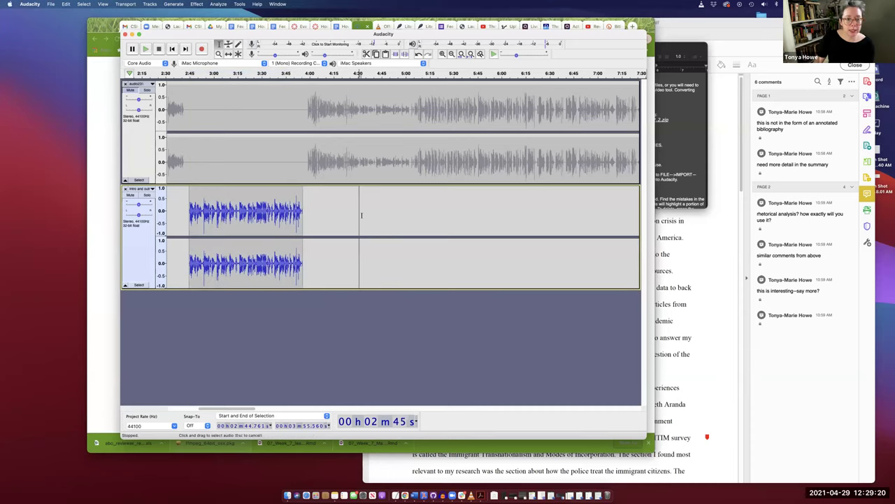
Play the project from about 2:33 and unmute the Zoom recording track to check the transition into the talk excerpt.
click(165, 162)
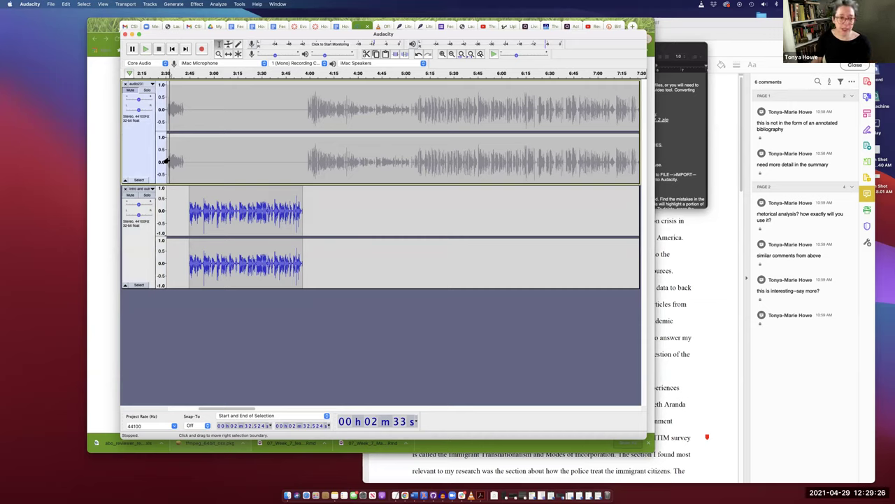
key(space)
click(130, 90)
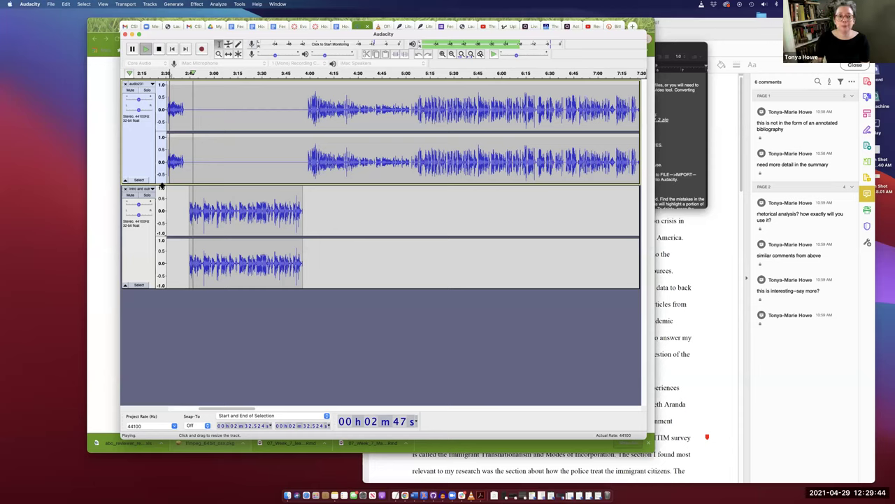
key(space)
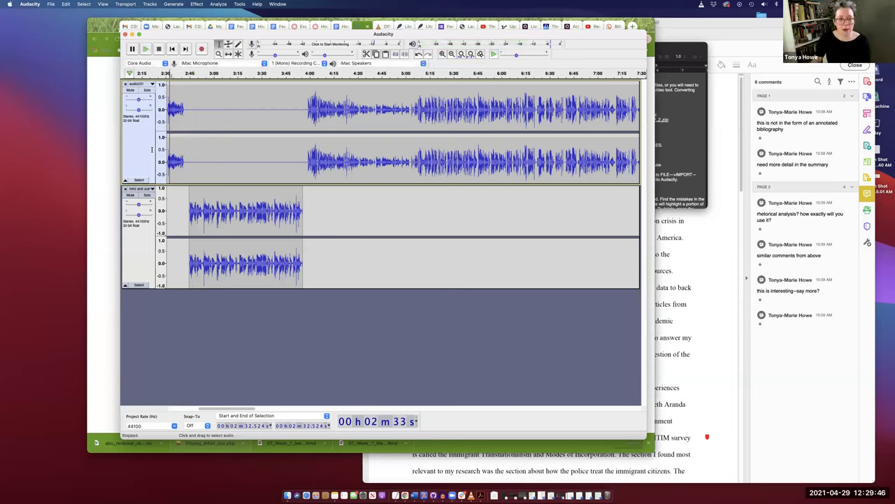
Delete the short gap before the talk excerpt in the intro and outro track, from about 2:41 to 2:43.
drag(183, 160, 188, 160)
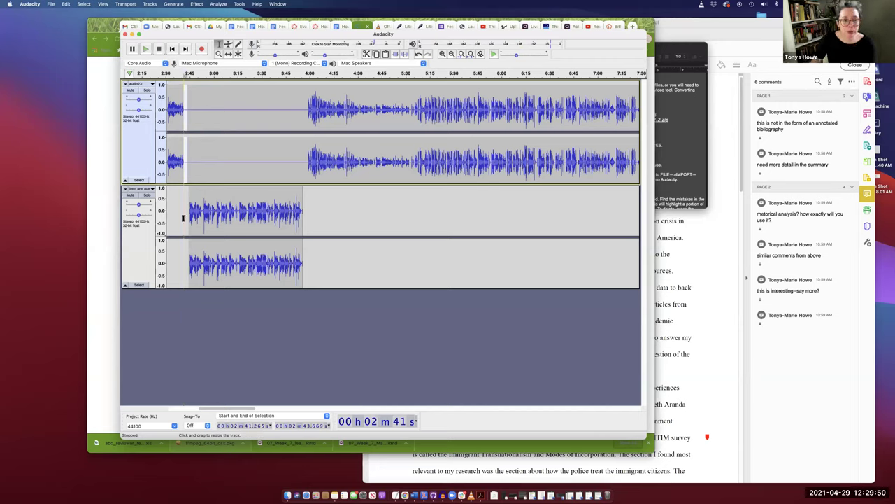
drag(184, 225, 187, 225)
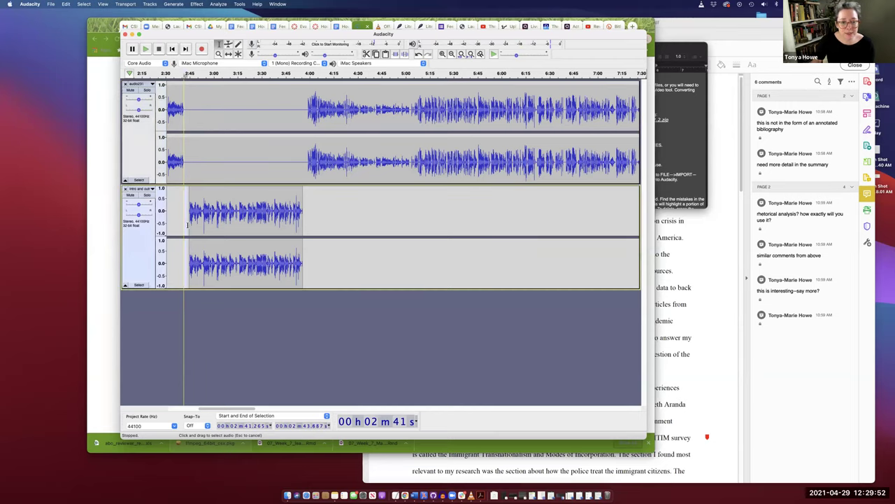
key(Delete)
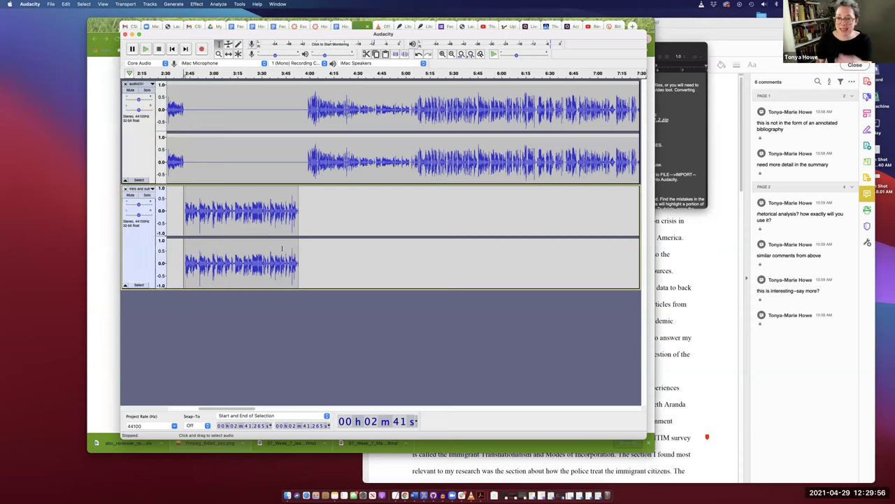
Export the project as a mixed-down MP3 named mypodcast.mp3 in Documents, accepting the metadata tags as they are.
click(188, 109)
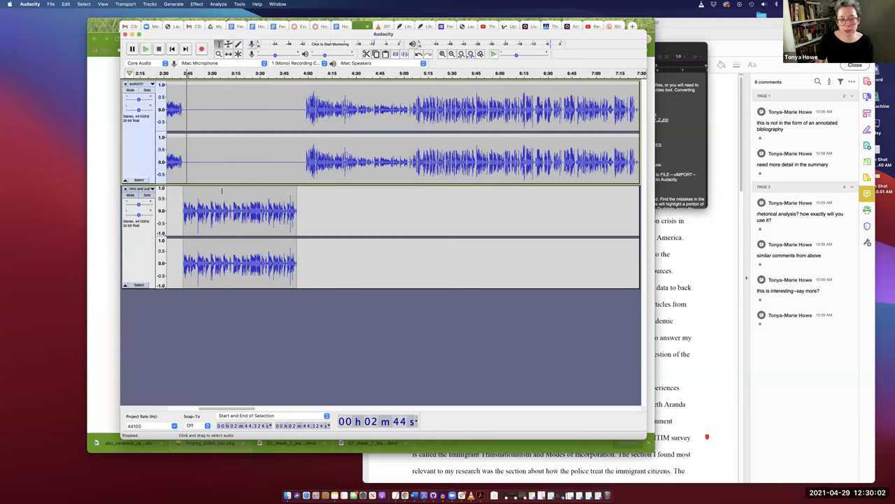
scroll(223, 186, left, 5)
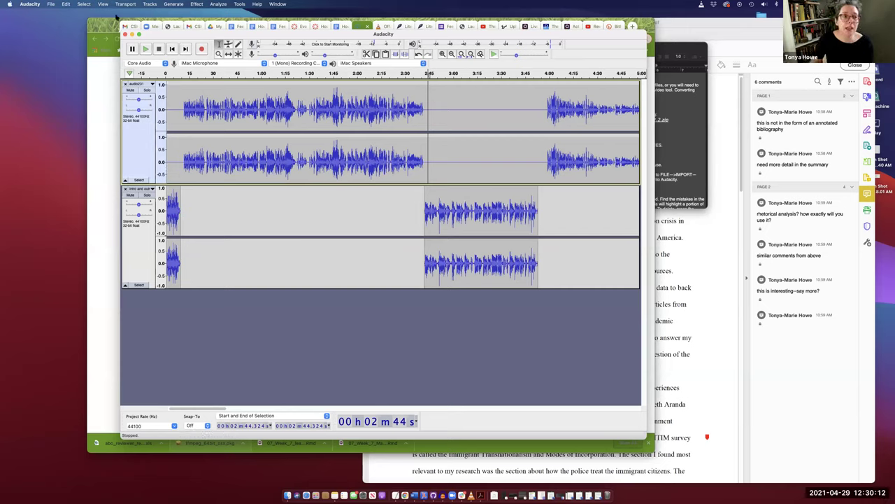
click(51, 5)
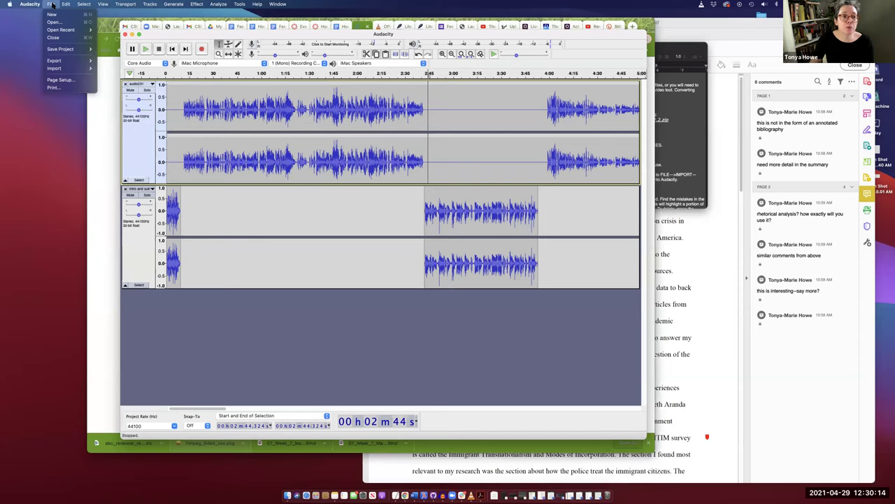
mouse_move(56, 63)
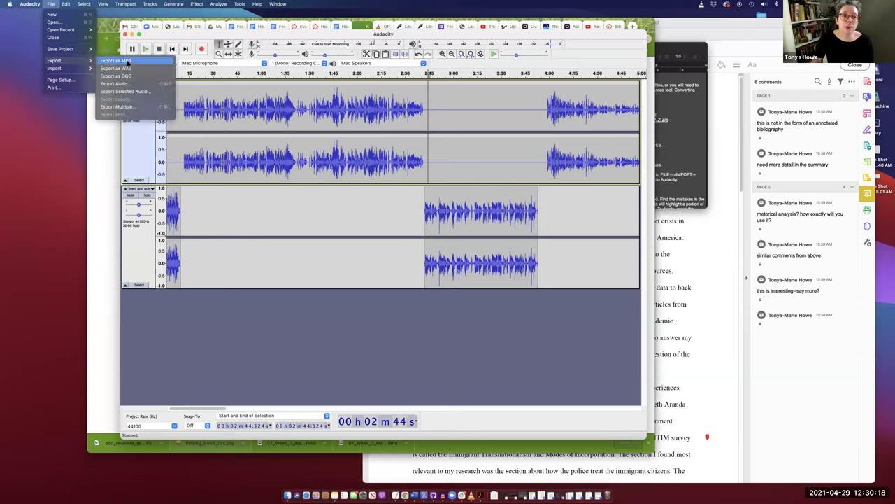
click(129, 61)
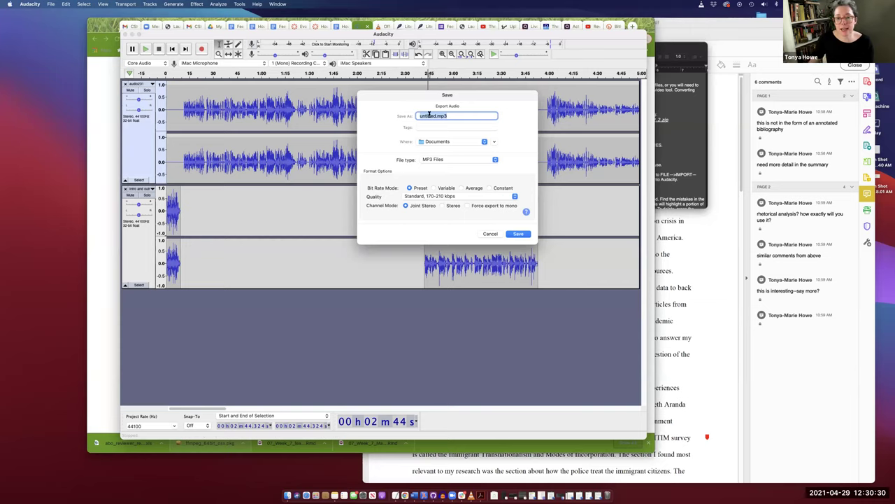
text(mypodcast)
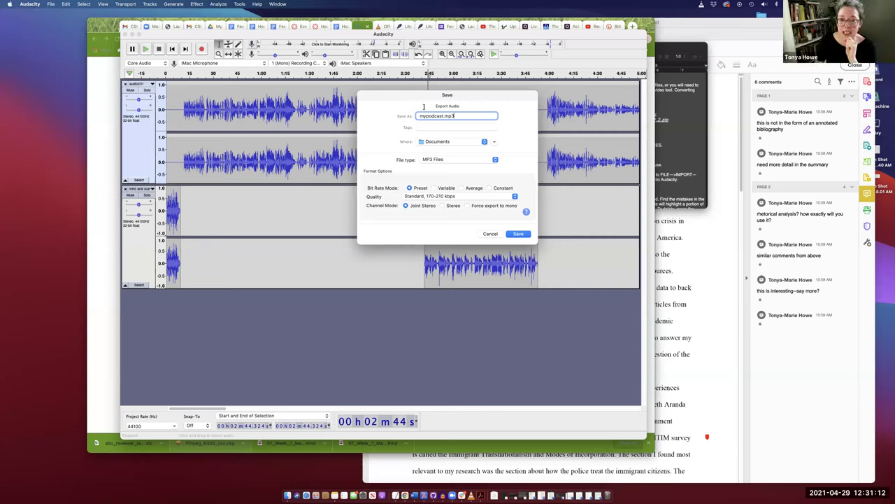
click(514, 233)
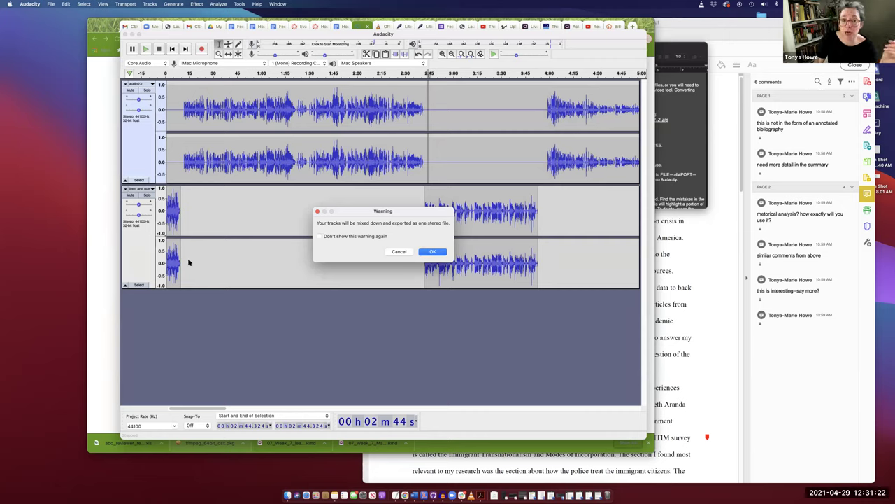
click(432, 252)
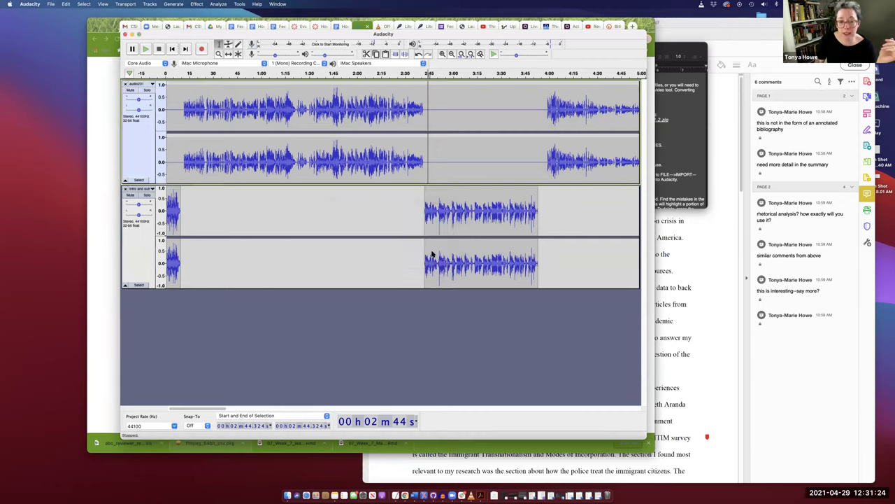
click(343, 180)
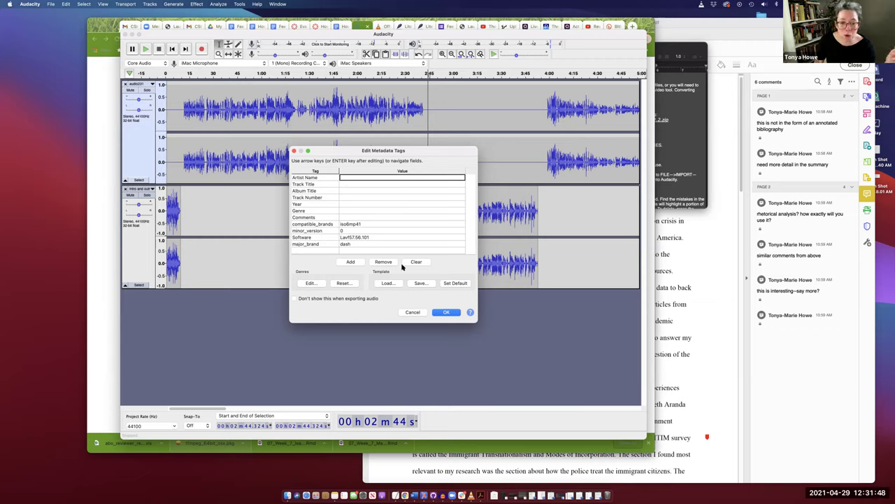
click(448, 313)
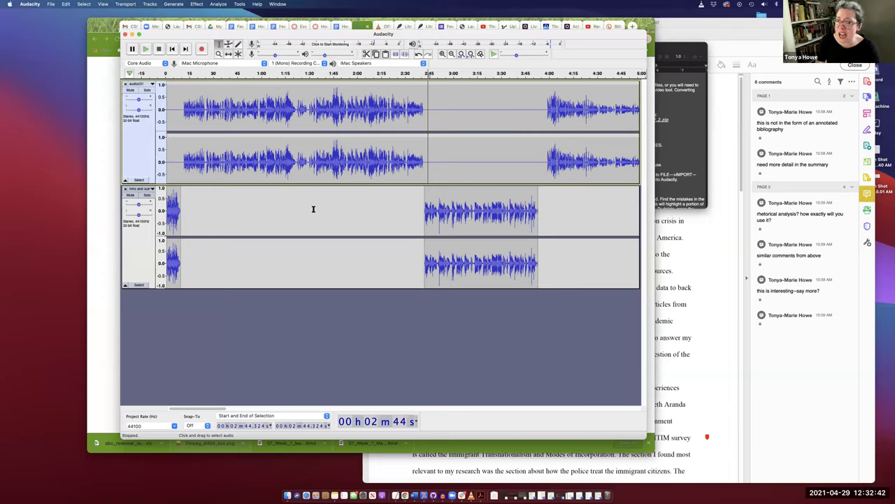
Copy the intro music and paste it into the Zoom recording track at about 1 second.
drag(181, 210, 165, 110)
click(169, 110)
key(ctrl+v)
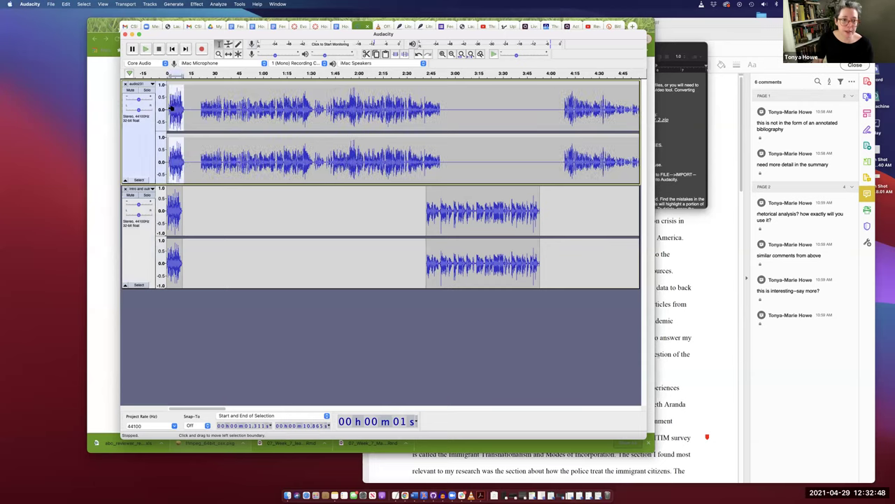
Try to move the talk excerpt from the intro and outro track into the Zoom recording track at about 2:58, and undo the attempt.
drag(427, 203, 539, 222)
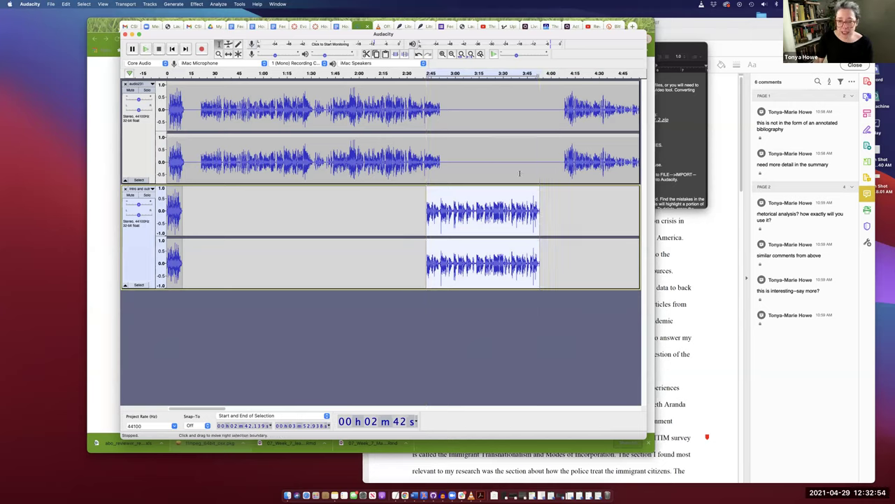
drag(480, 204, 426, 206)
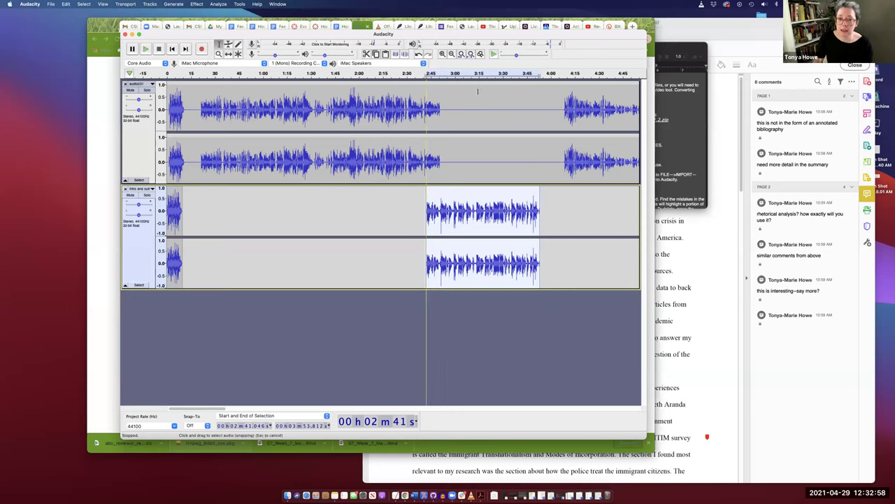
key(Delete)
click(449, 110)
key(ctrl+v)
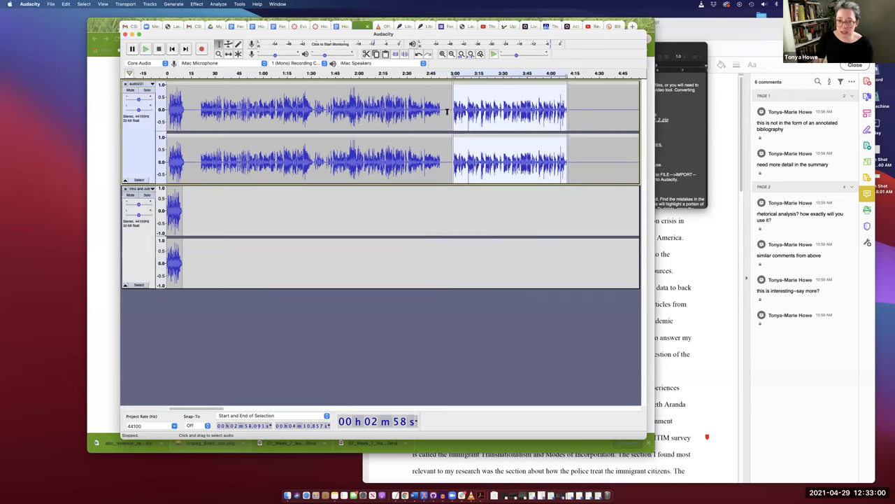
scroll(548, 154, right, 10)
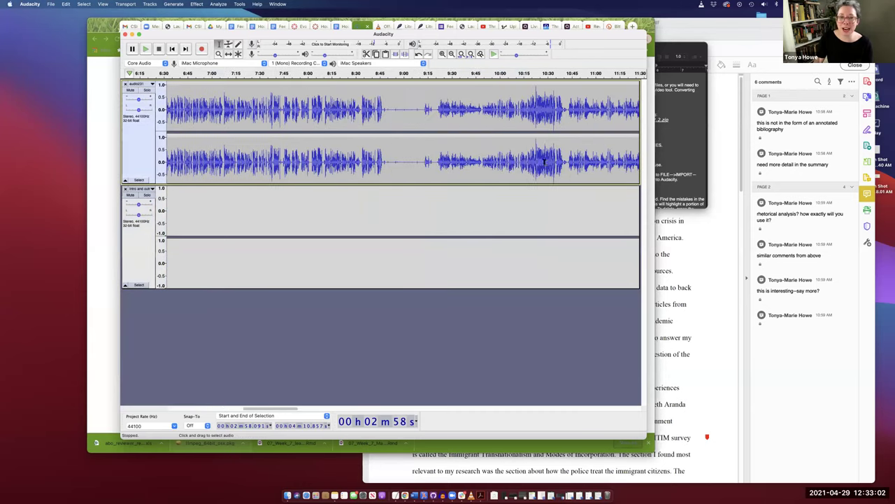
scroll(548, 162, left, 10)
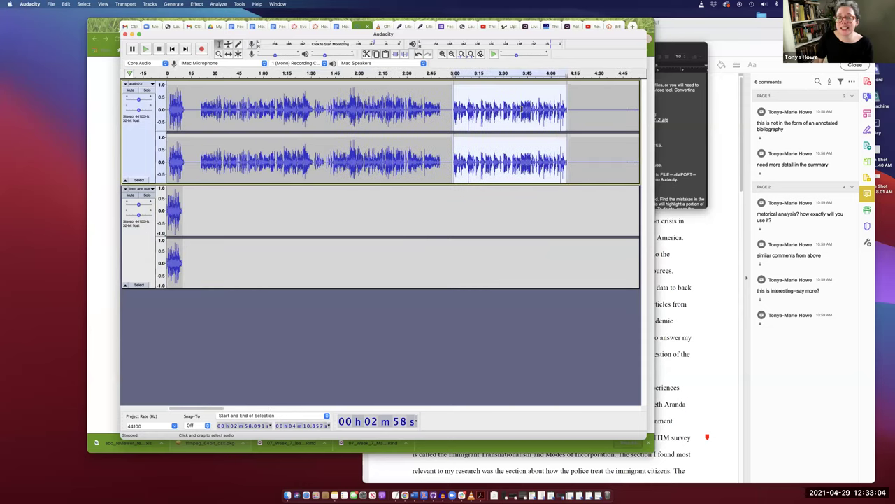
scroll(510, 112, right, 1)
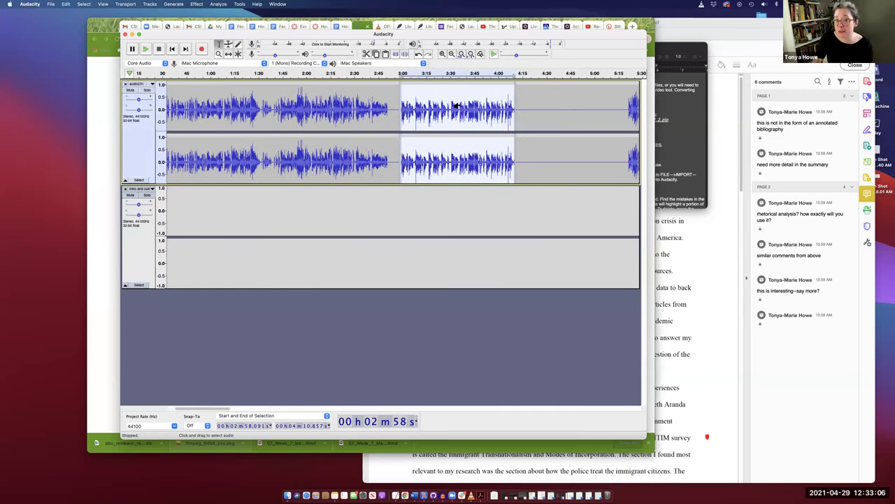
key(super+z)
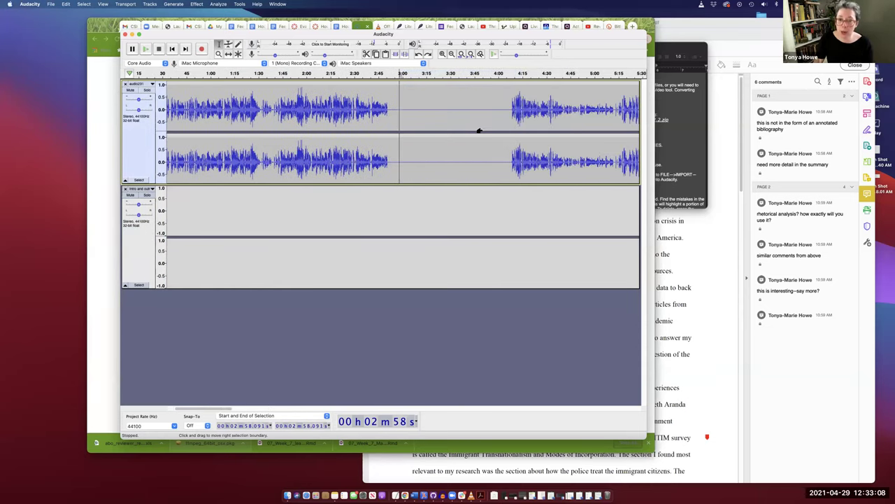
key(super+z)
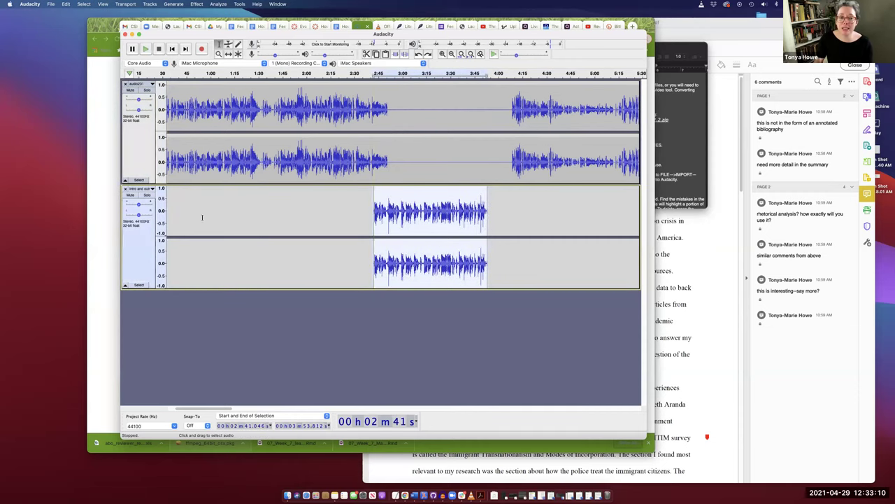
scroll(210, 221, left, 1)
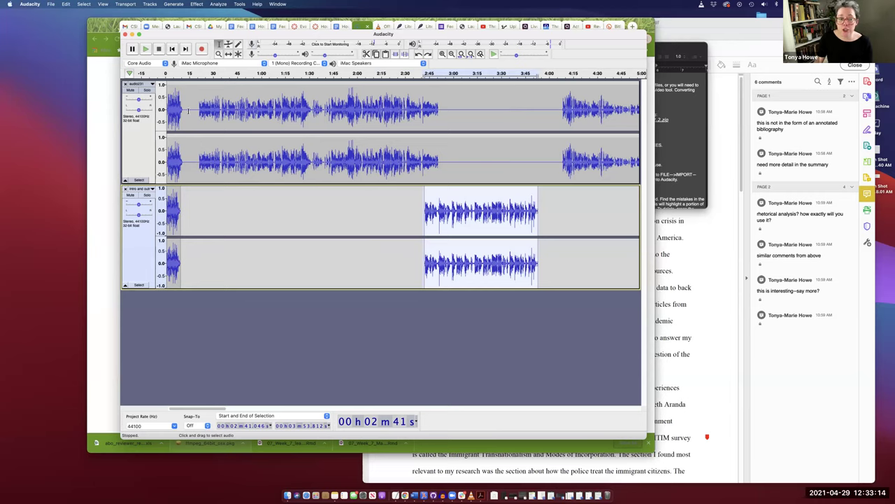
Undo the intro music paste in the Zoom recording track, and paste a copy of the talk excerpt into it at about 2:42.
key(super+z)
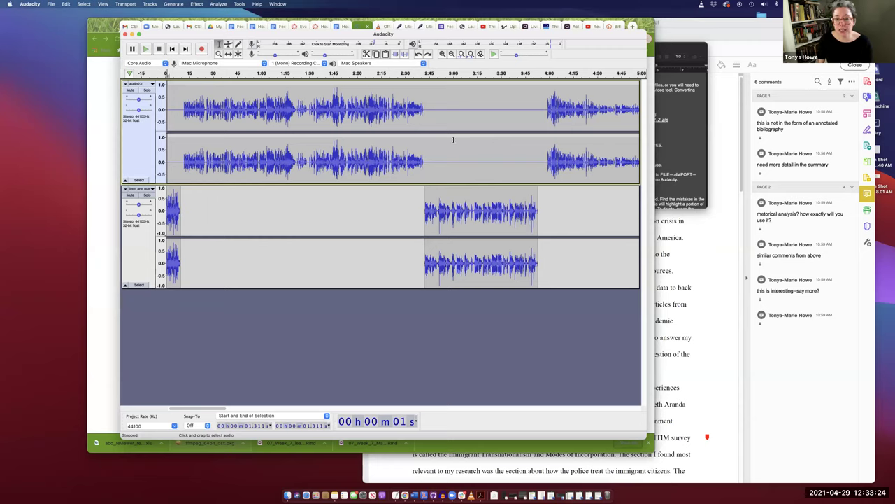
drag(538, 203, 424, 209)
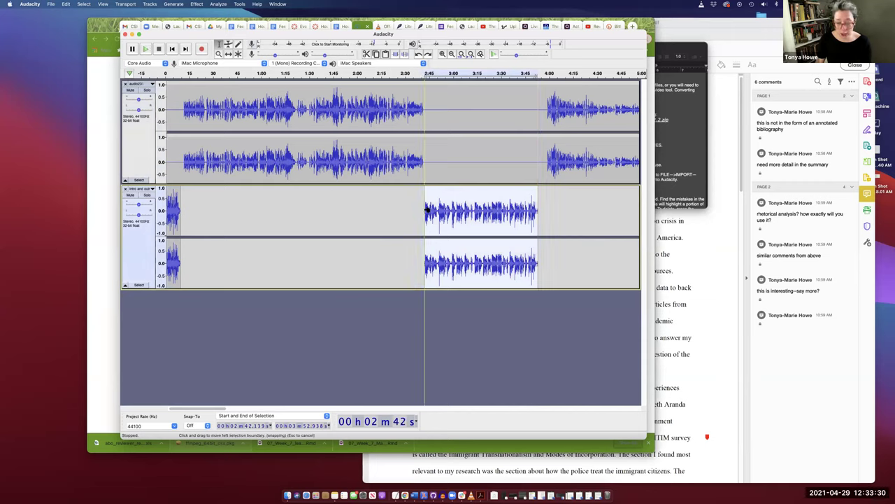
click(427, 109)
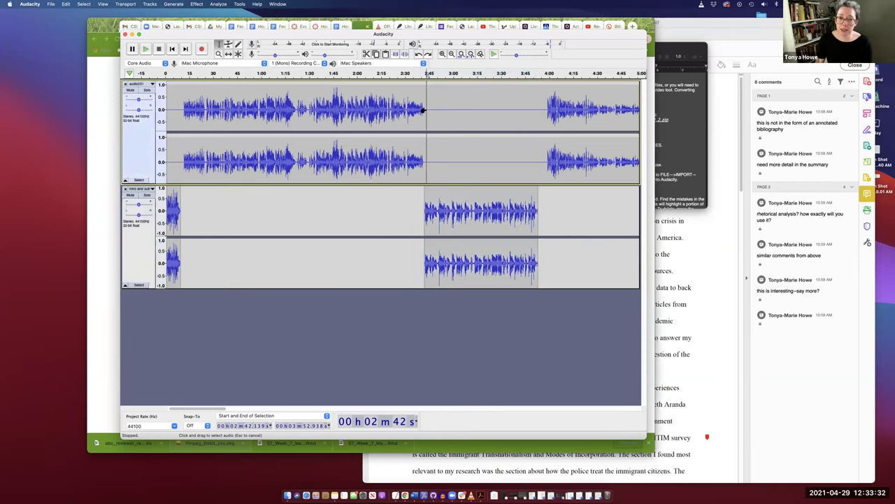
key(cmd+v)
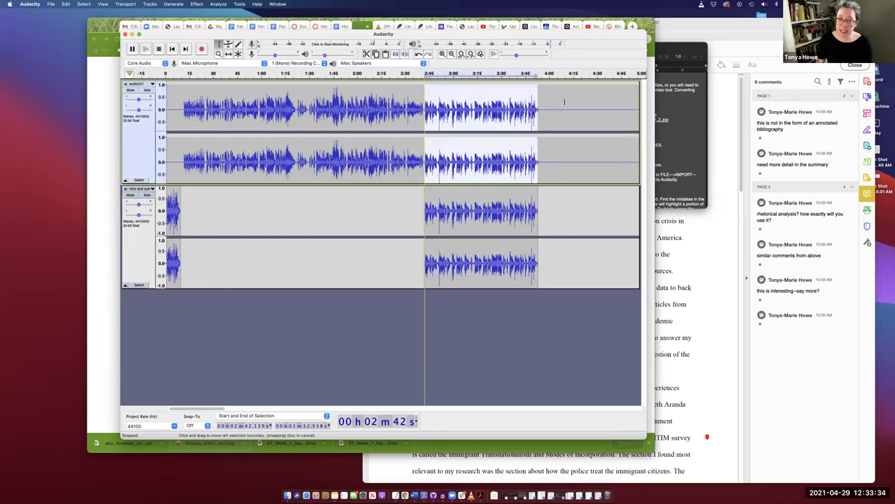
Delete the silence after the pasted excerpt in the Zoom recording track, from about 3:54, and remove the intro and outro track.
click(541, 108)
drag(540, 108, 596, 108)
key(Delete)
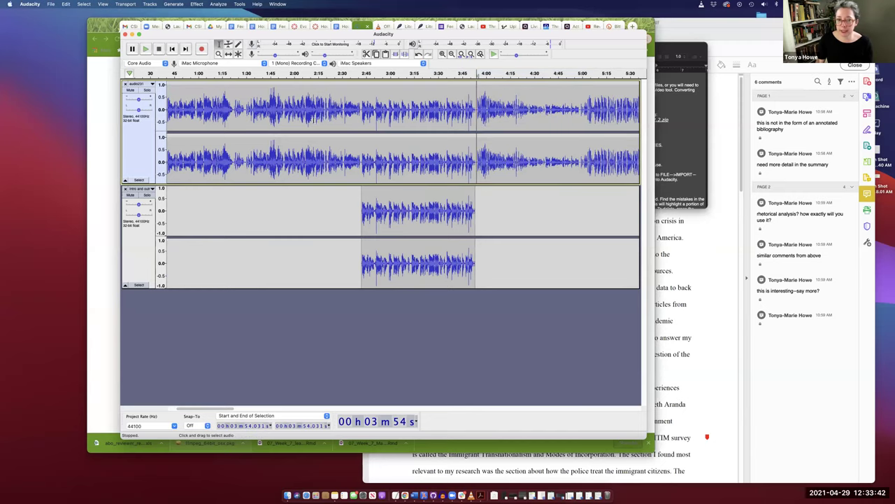
click(125, 189)
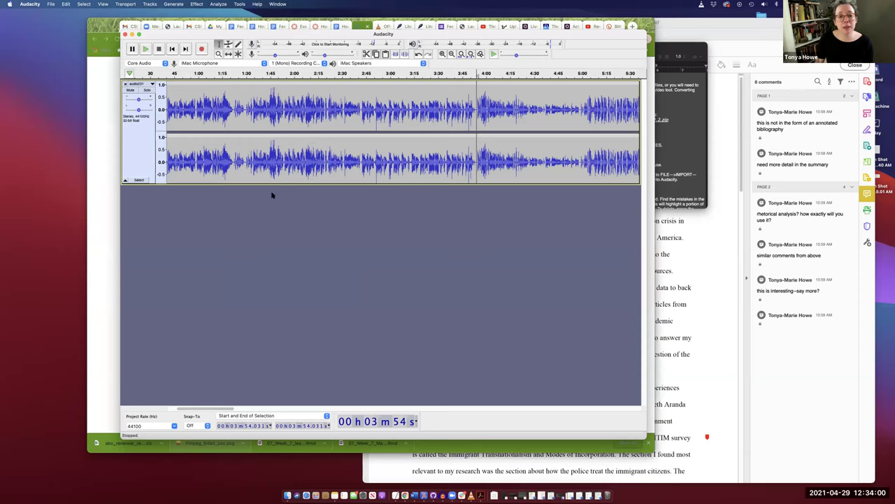
Play short parts of the Zoom recording track from about 1:45 and about 4:32 to compare its loud and quiet passages.
scroll(249, 232, right, 1)
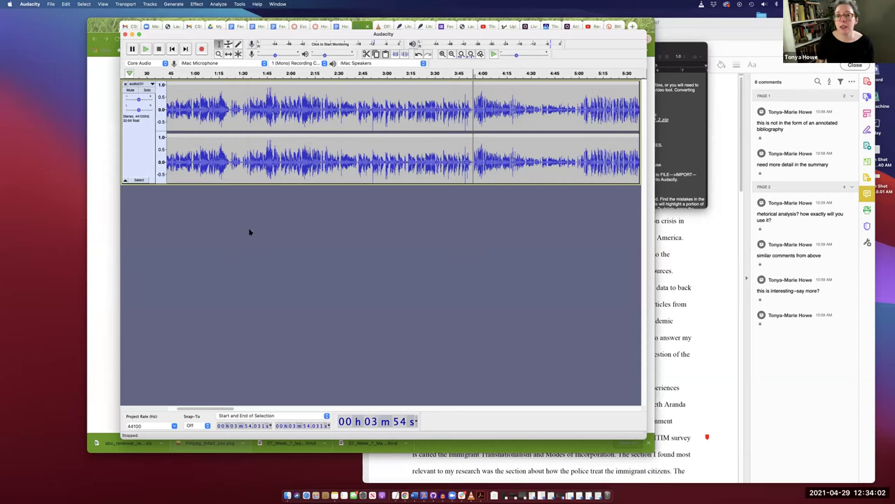
scroll(250, 228, left, 2)
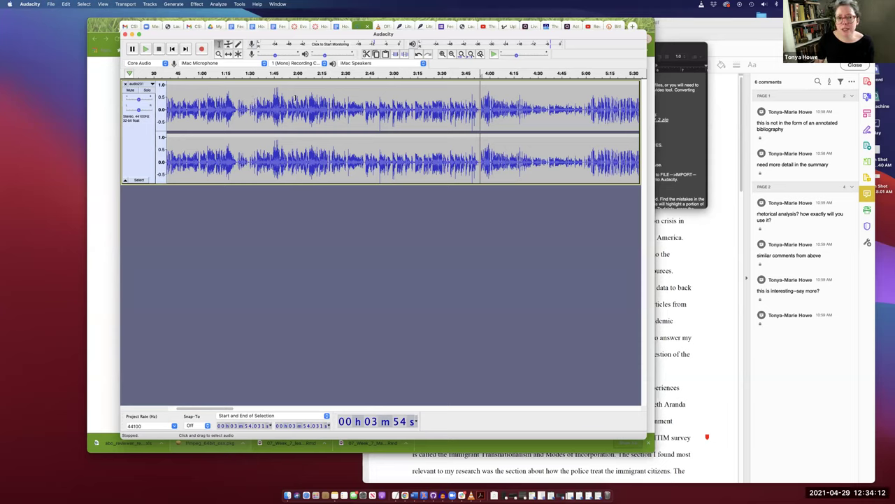
click(274, 95)
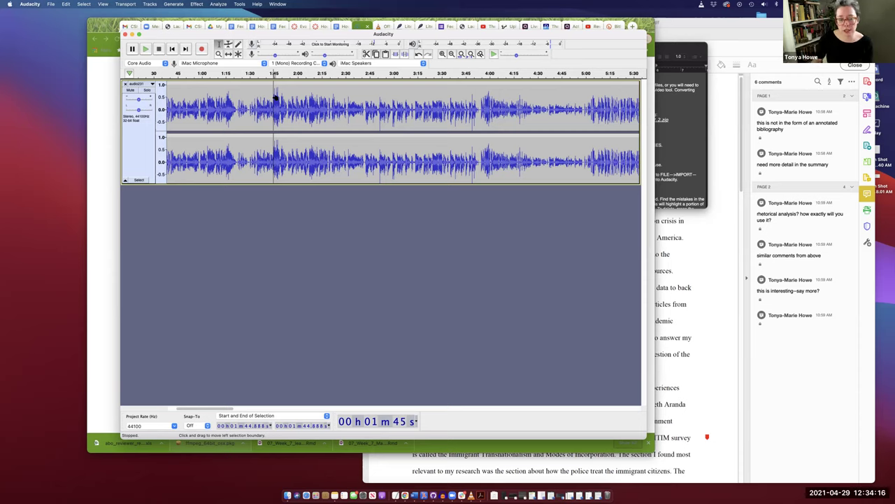
key(space)
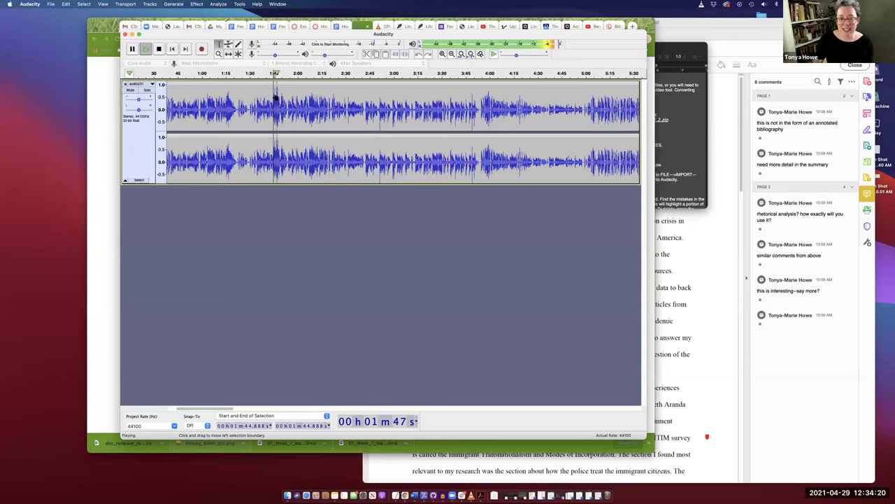
key(space)
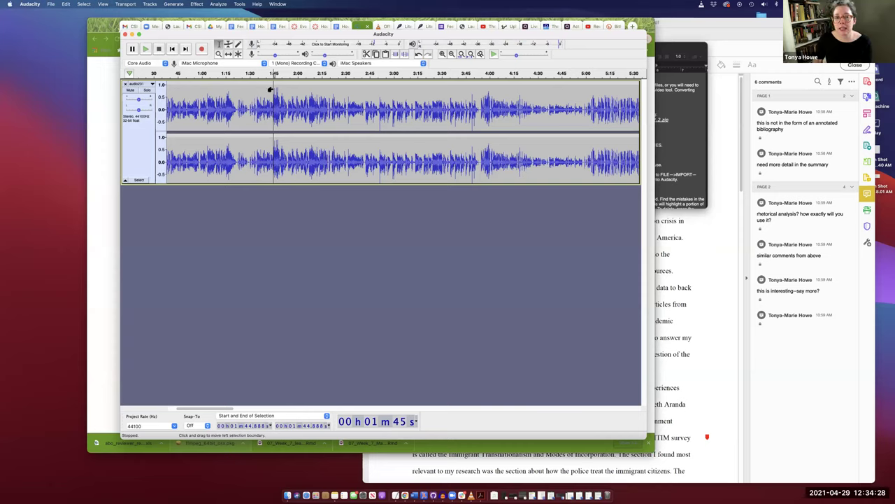
click(543, 163)
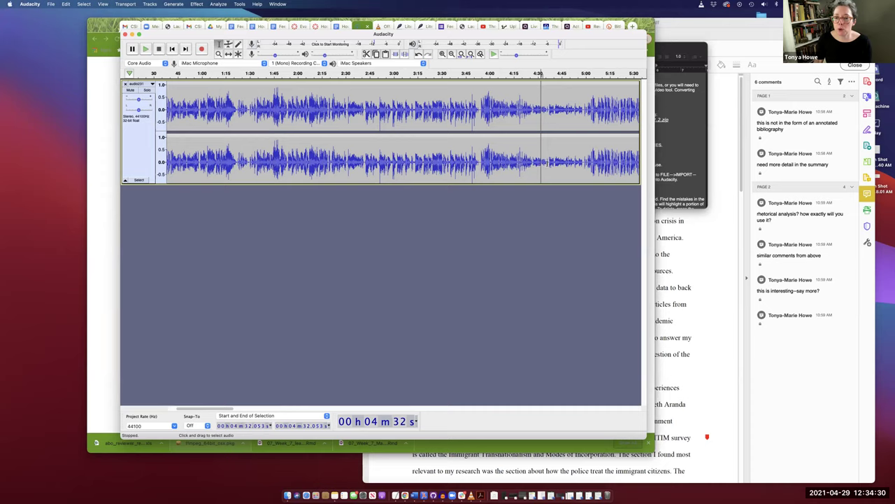
key(space)
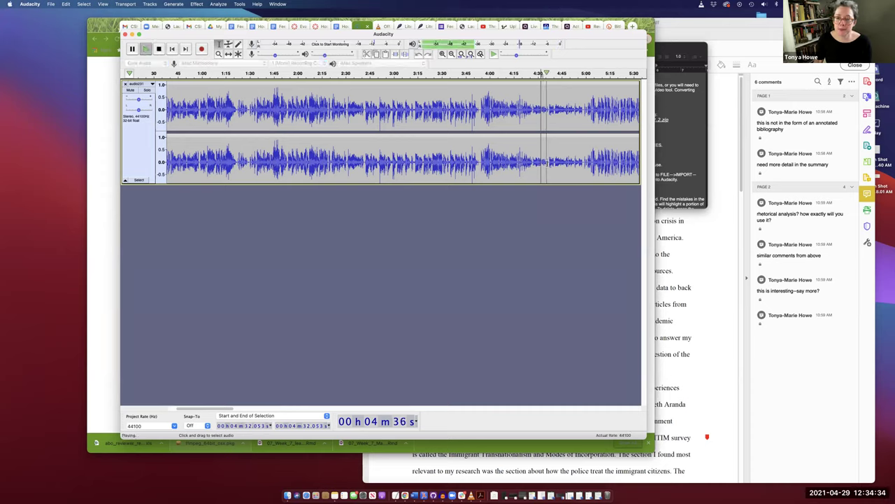
key(space)
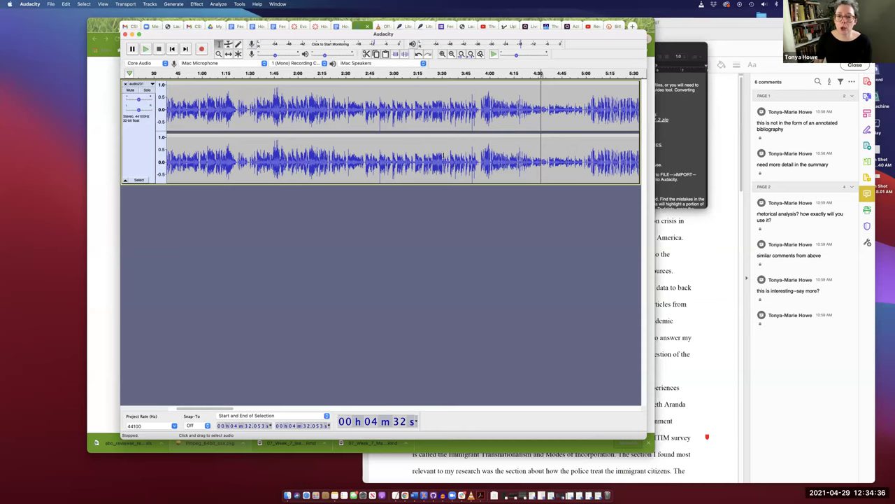
scroll(443, 155, right, 10)
scroll(443, 155, left, 1)
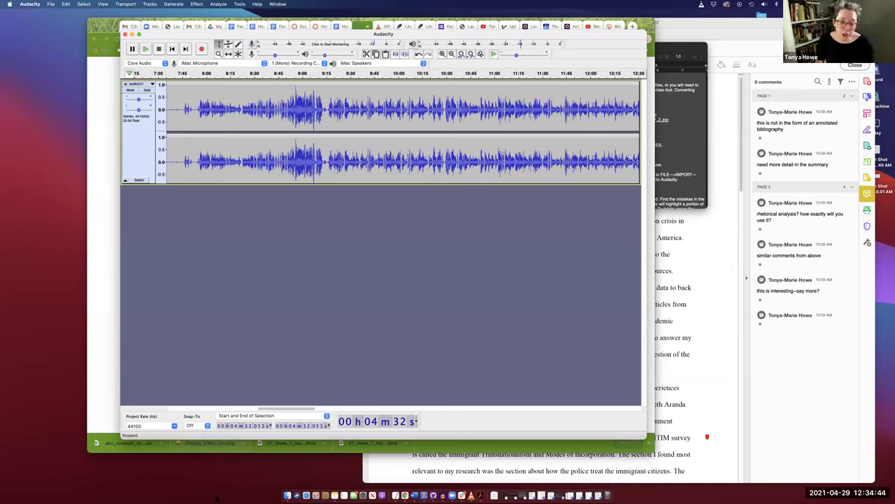
Switch to the YTMP3 page in Chrome, download the converted MP3 of The danger of a single story, and close the advertising page.
key(super+Tab)
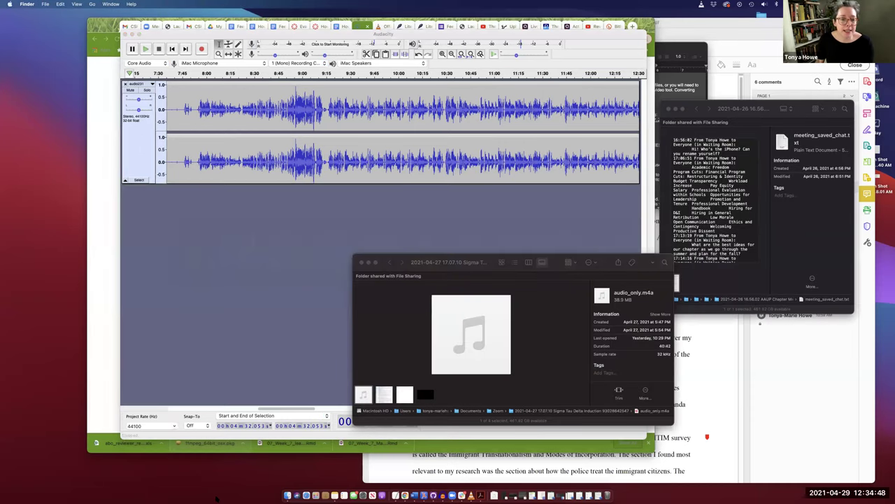
key(super+Tab)
key(super+Tab)
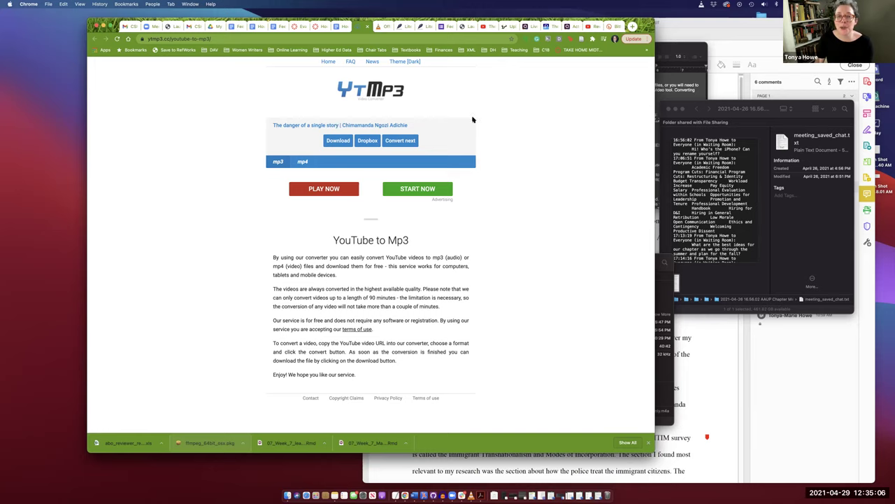
click(330, 141)
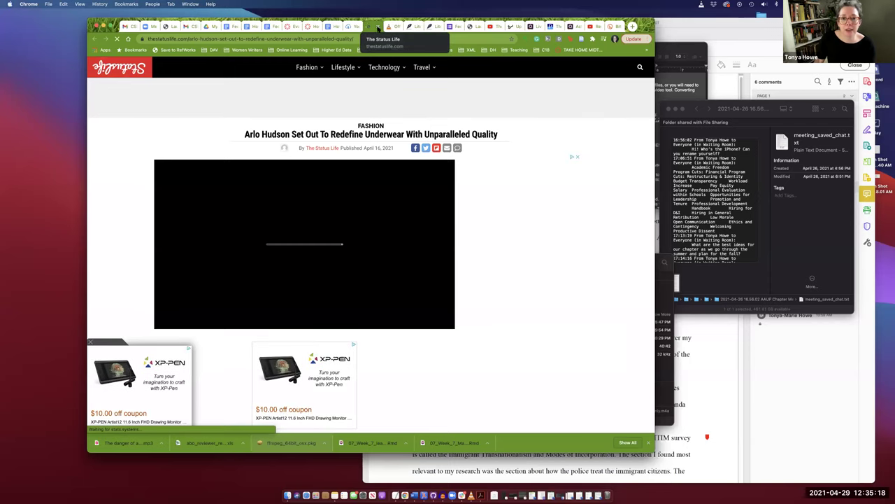
click(356, 28)
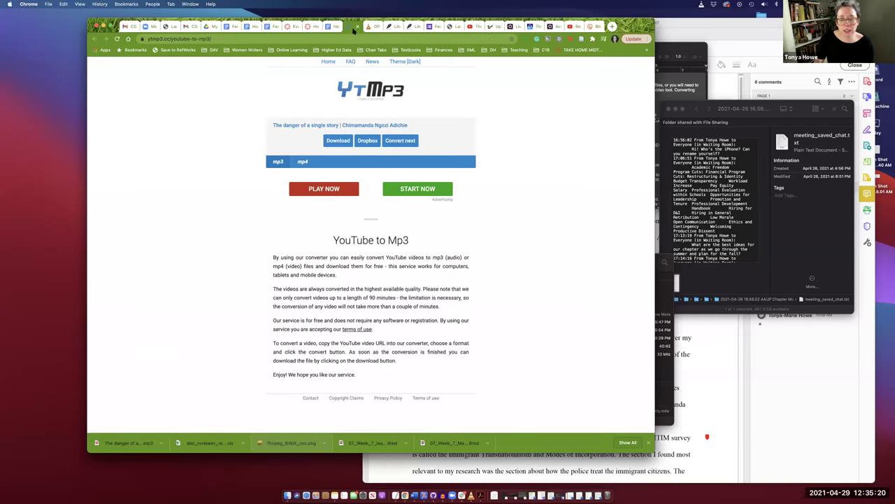